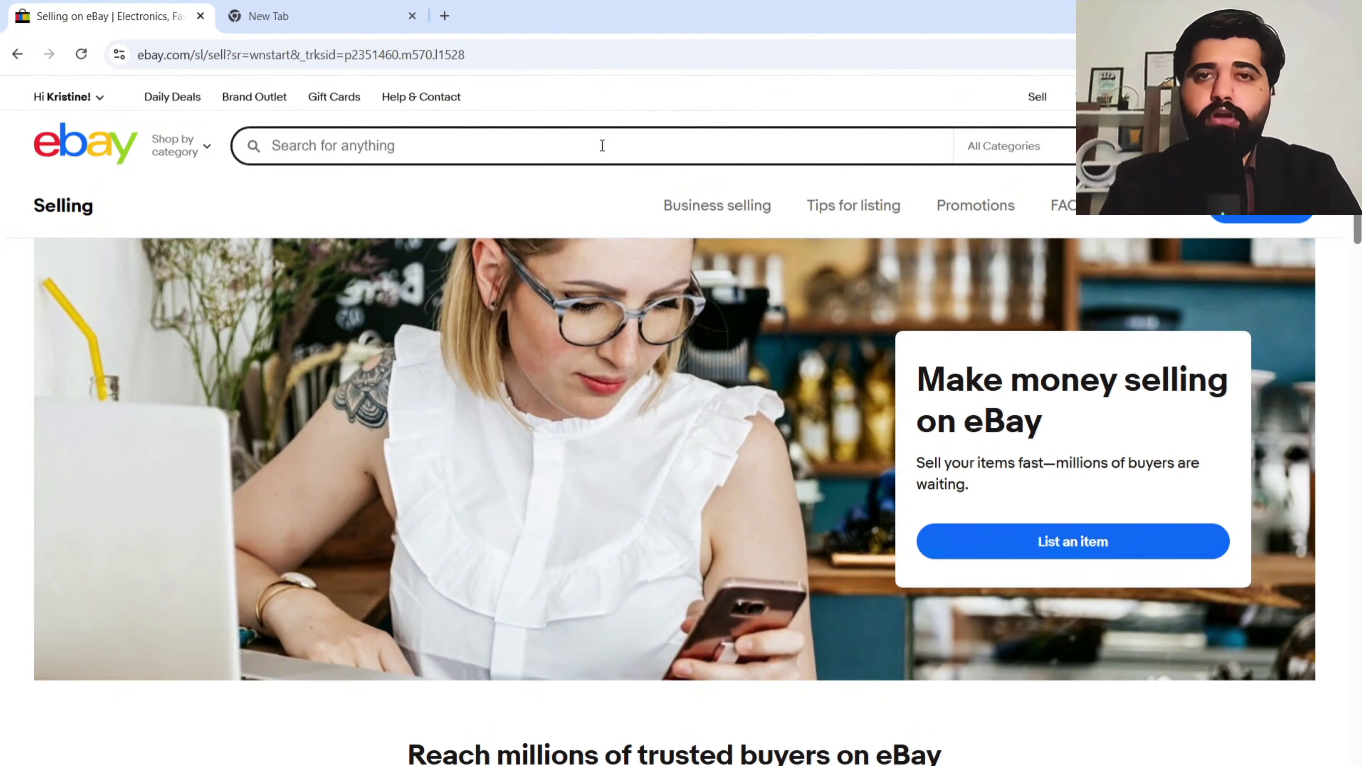
- Go to eBay's selling section and open the My eBay selling overview to review its guides and promotions
{"action": "left_click", "coordinate": [1039, 99]}
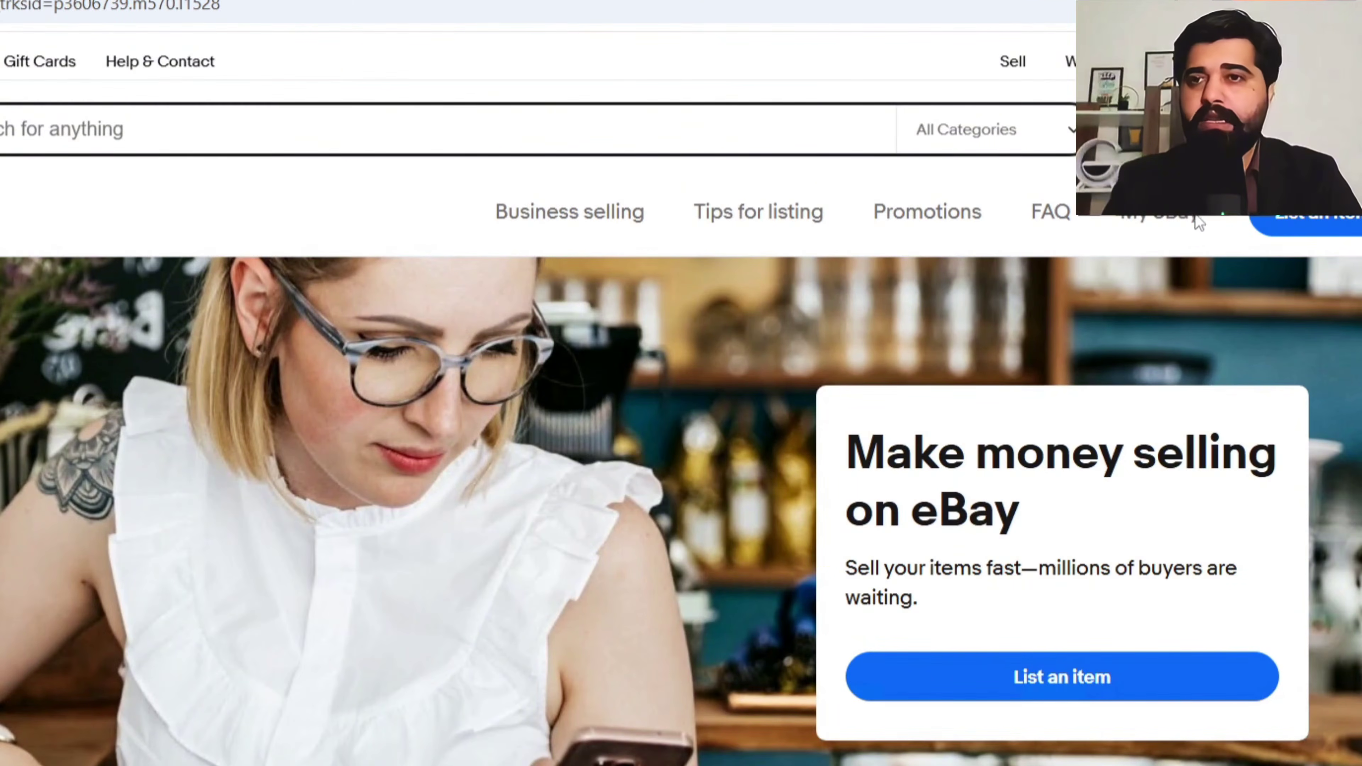
{"action": "left_click", "coordinate": [1156, 220]}
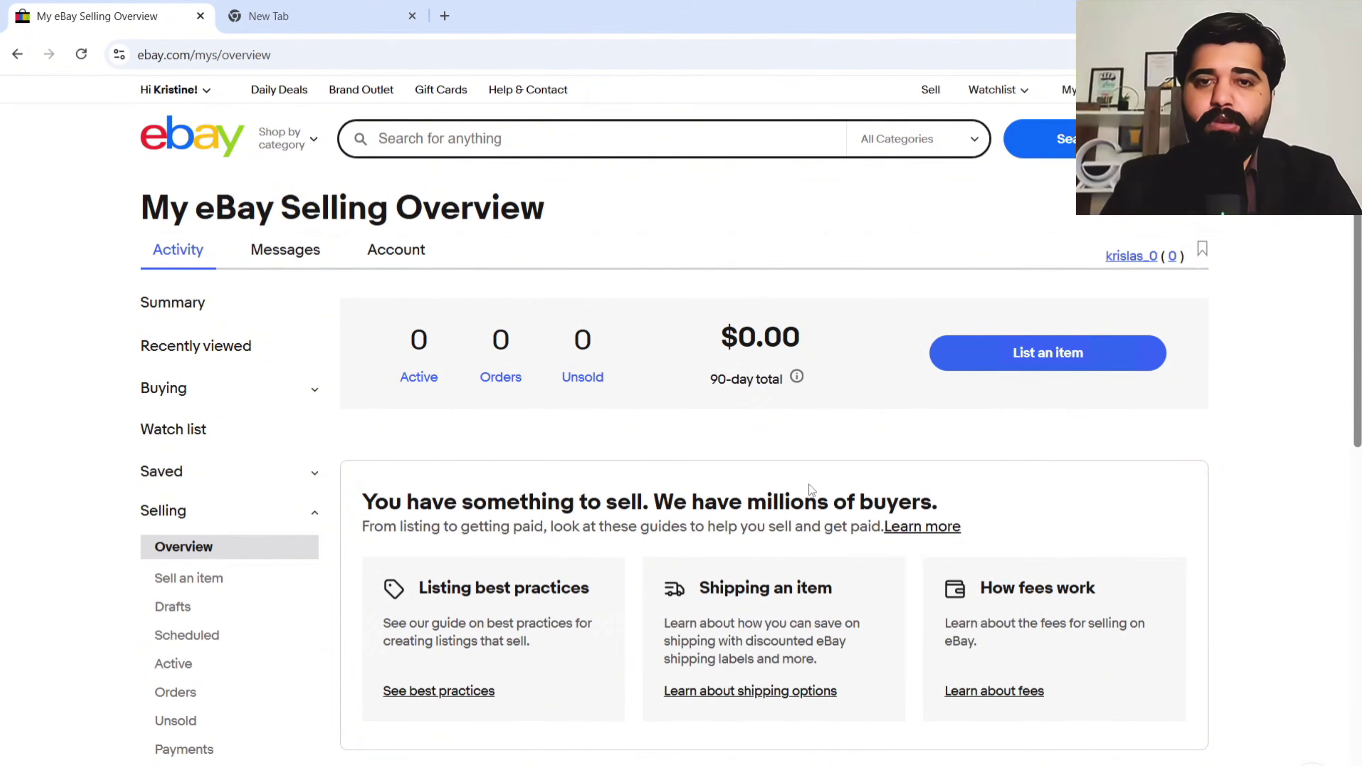
{"action": "scroll", "coordinate": [809, 485], "scroll_direction": "down", "scroll_amount": 5}
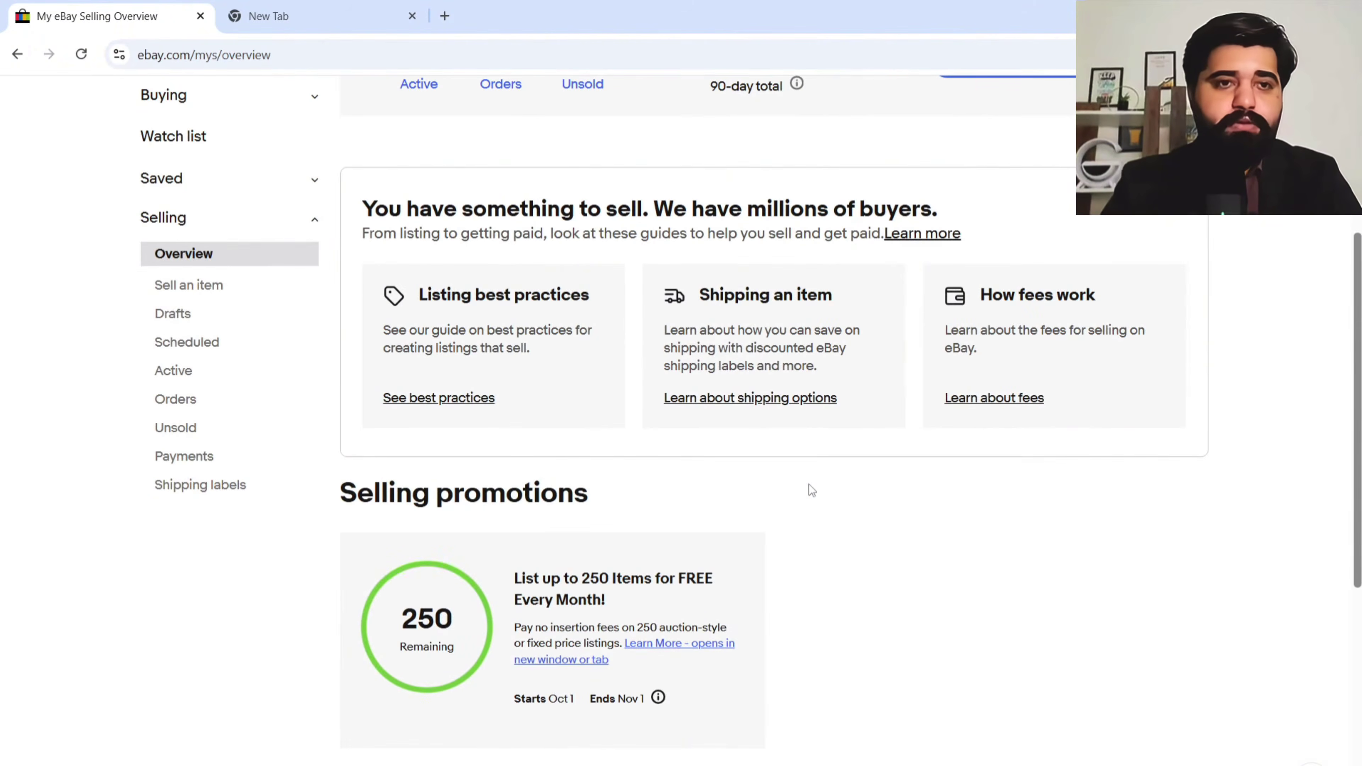
{"action": "scroll", "coordinate": [809, 484], "scroll_direction": "up", "scroll_amount": 5}
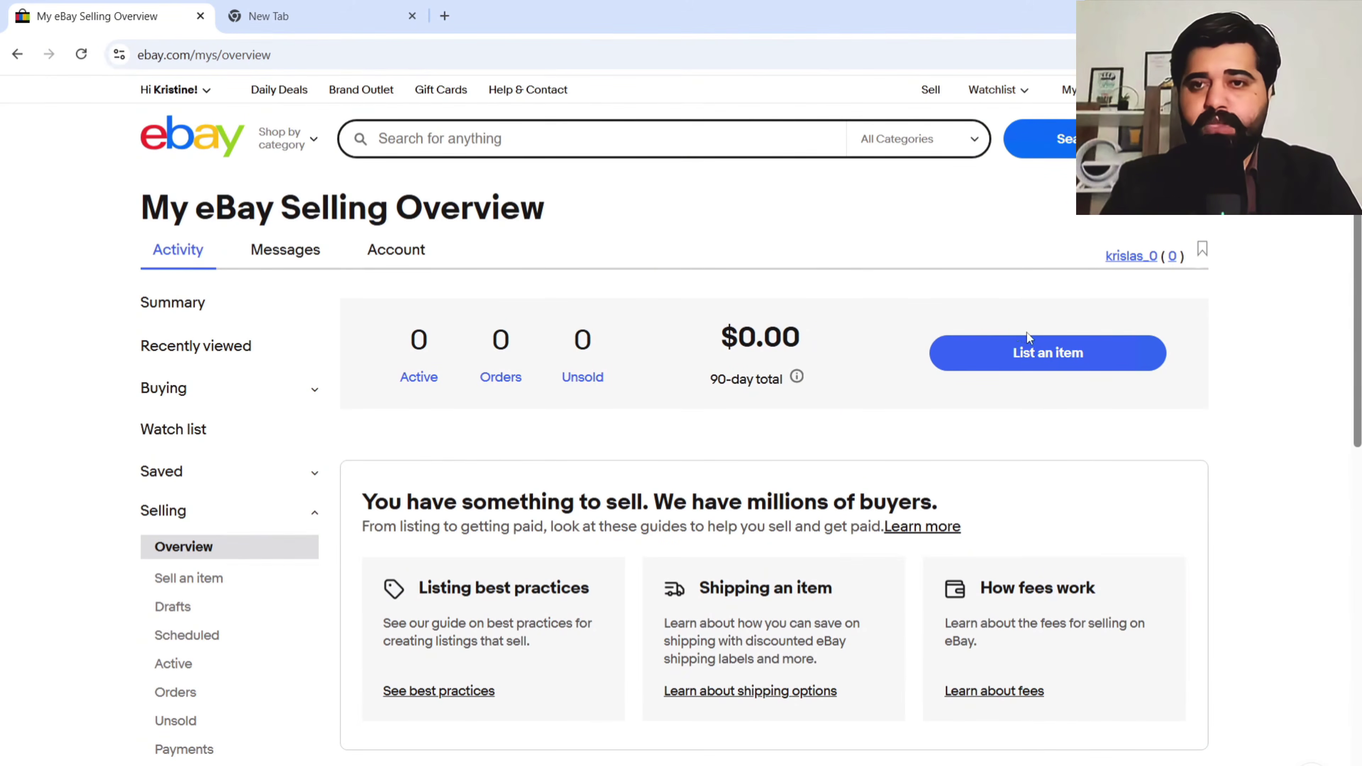
- Start a new item listing and enter "nike hypermask" as the item being sold
{"action": "left_click", "coordinate": [1051, 354]}
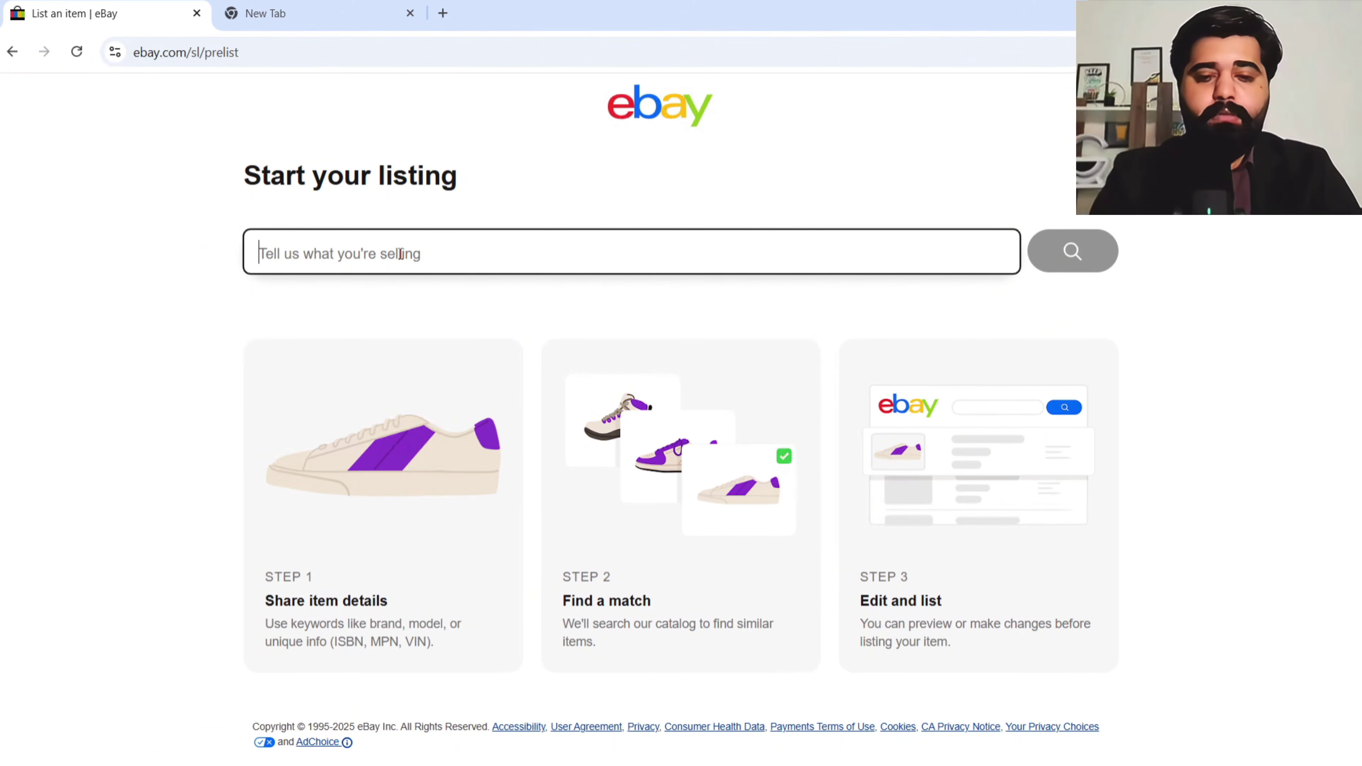
{"action": "type", "text": "nike "}
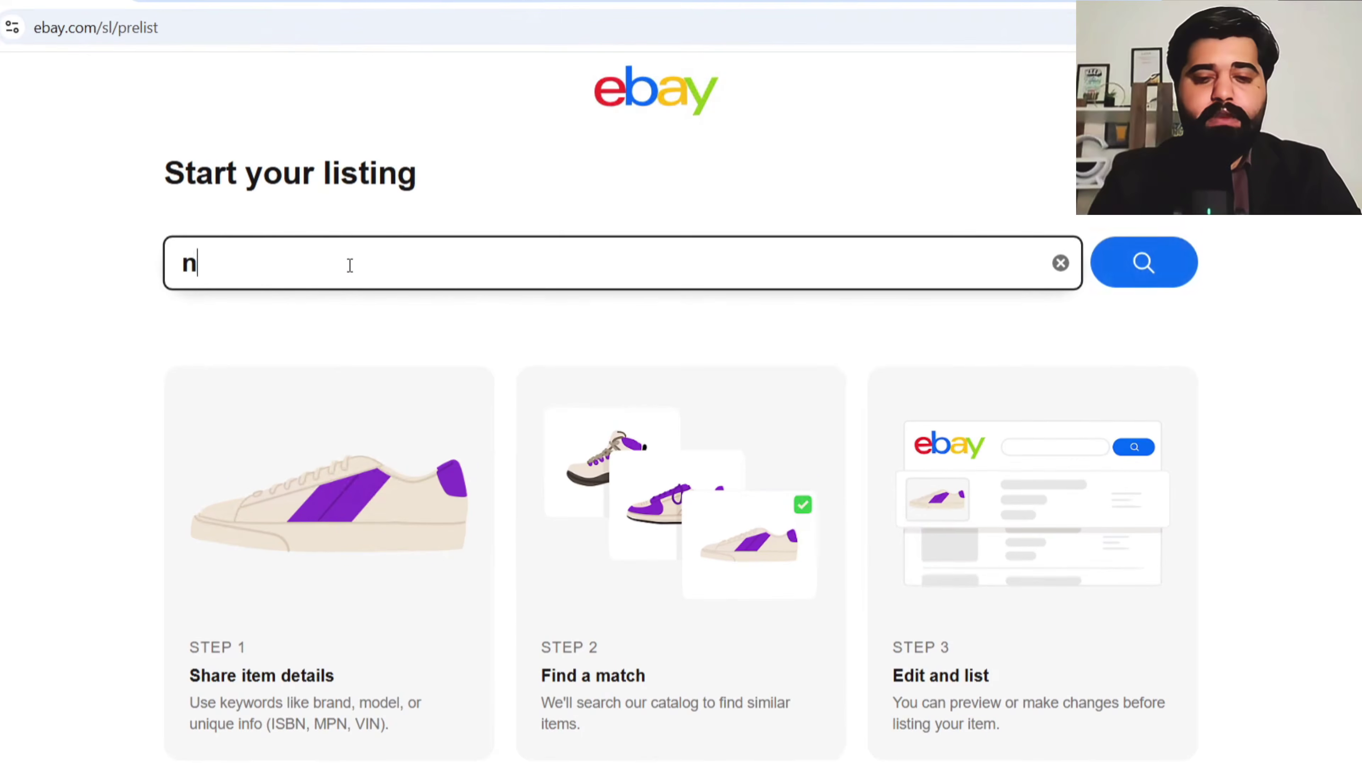
{"action": "type", "text": "hypermask"}
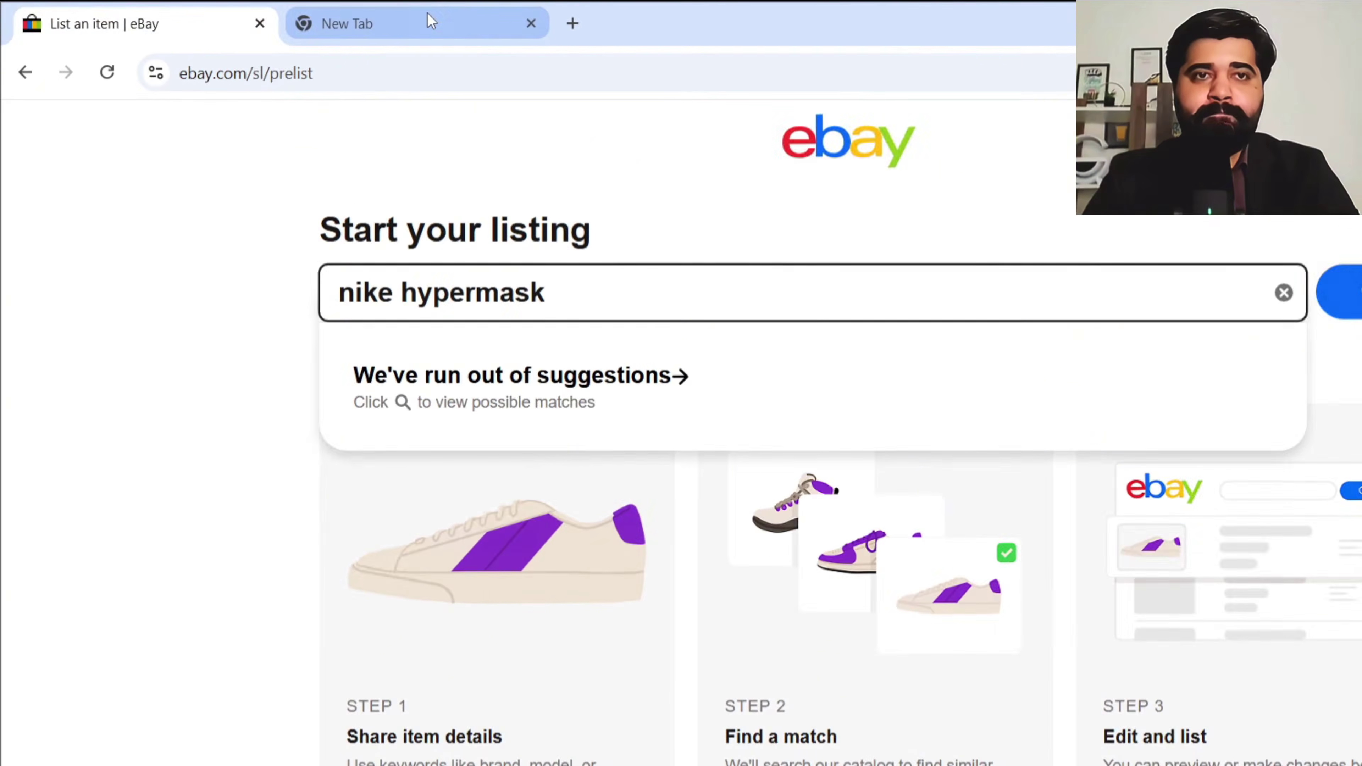
- Load eBay in the other browser tab and search for "nike hypermask warm black"
{"action": "left_click", "coordinate": [431, 22]}
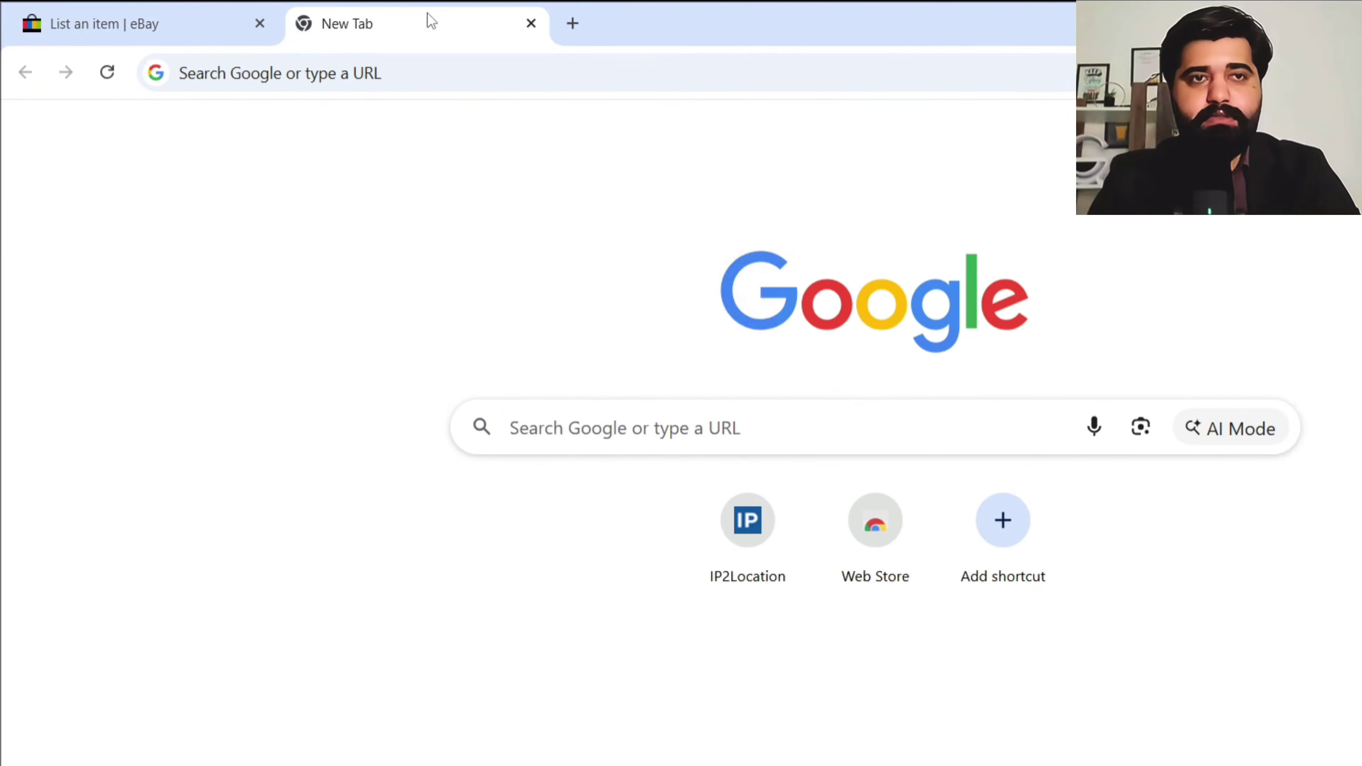
{"action": "left_click", "coordinate": [363, 73]}
{"action": "type", "text": "ebay"}
{"action": "key", "text": "Return"}
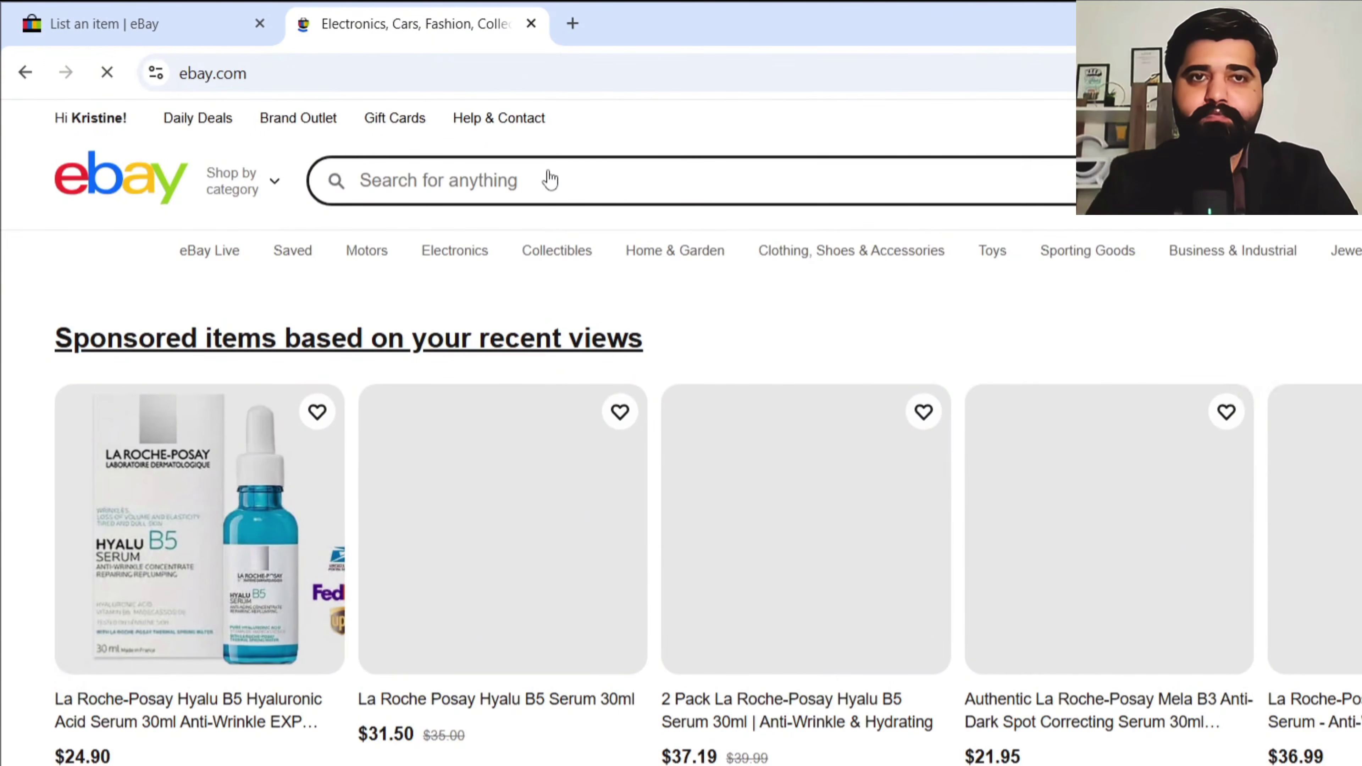
{"action": "left_click", "coordinate": [539, 184]}
{"action": "type", "text": "nike hypermask"}
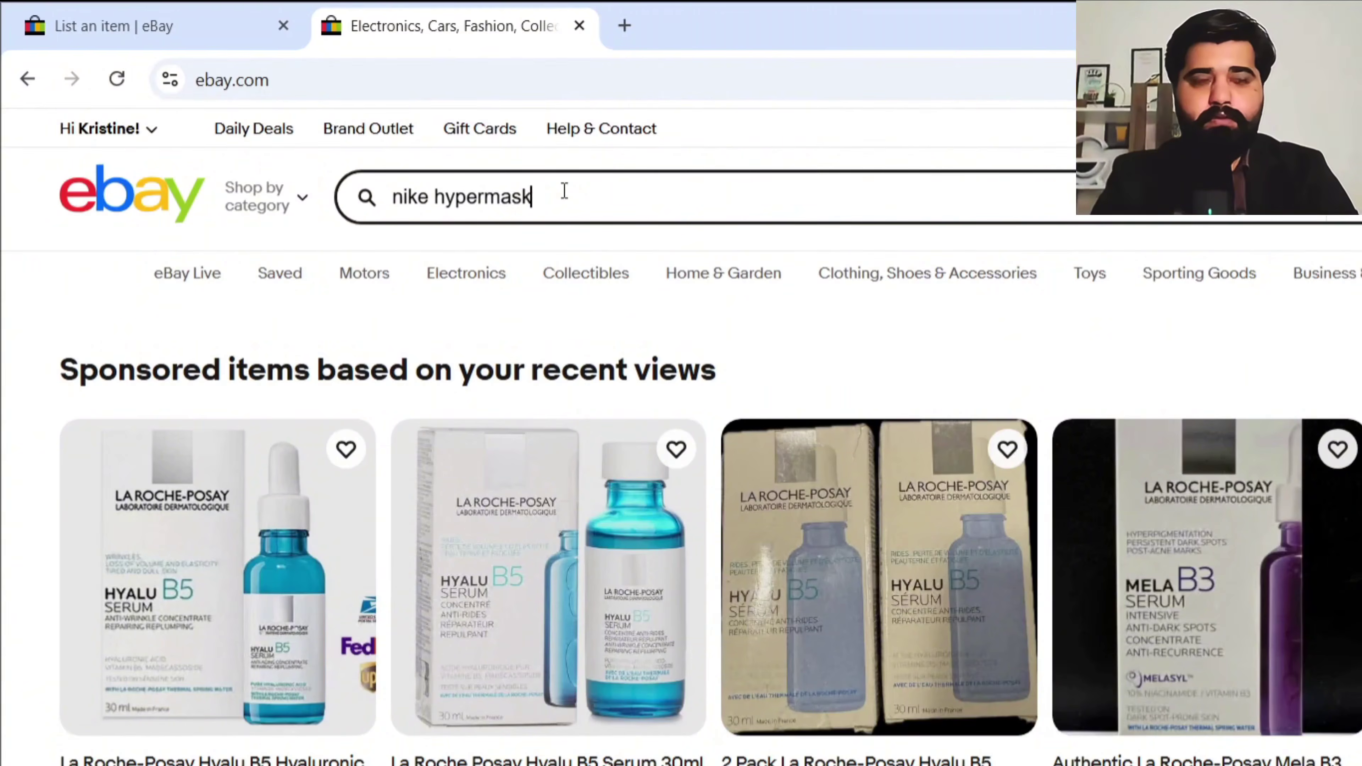
{"action": "type", "text": " w"}
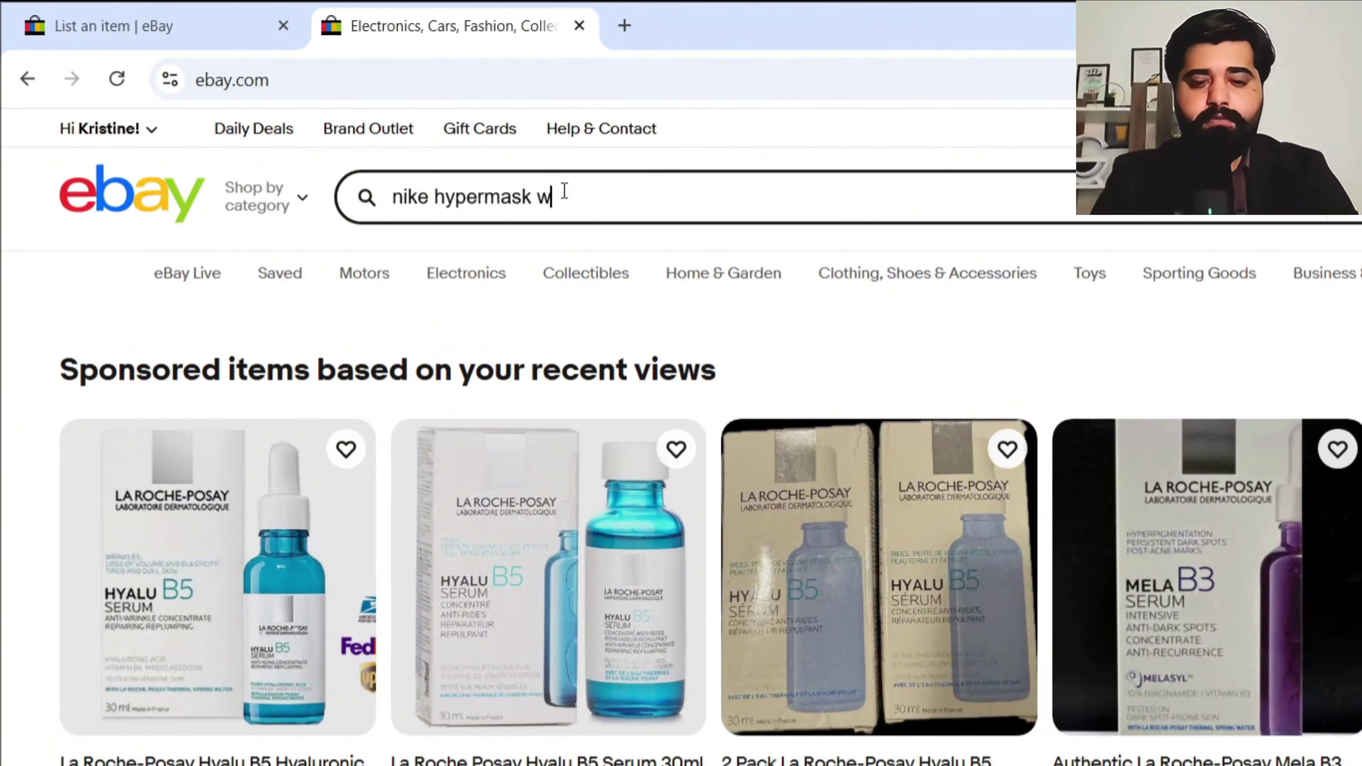
{"action": "type", "text": "arm black"}
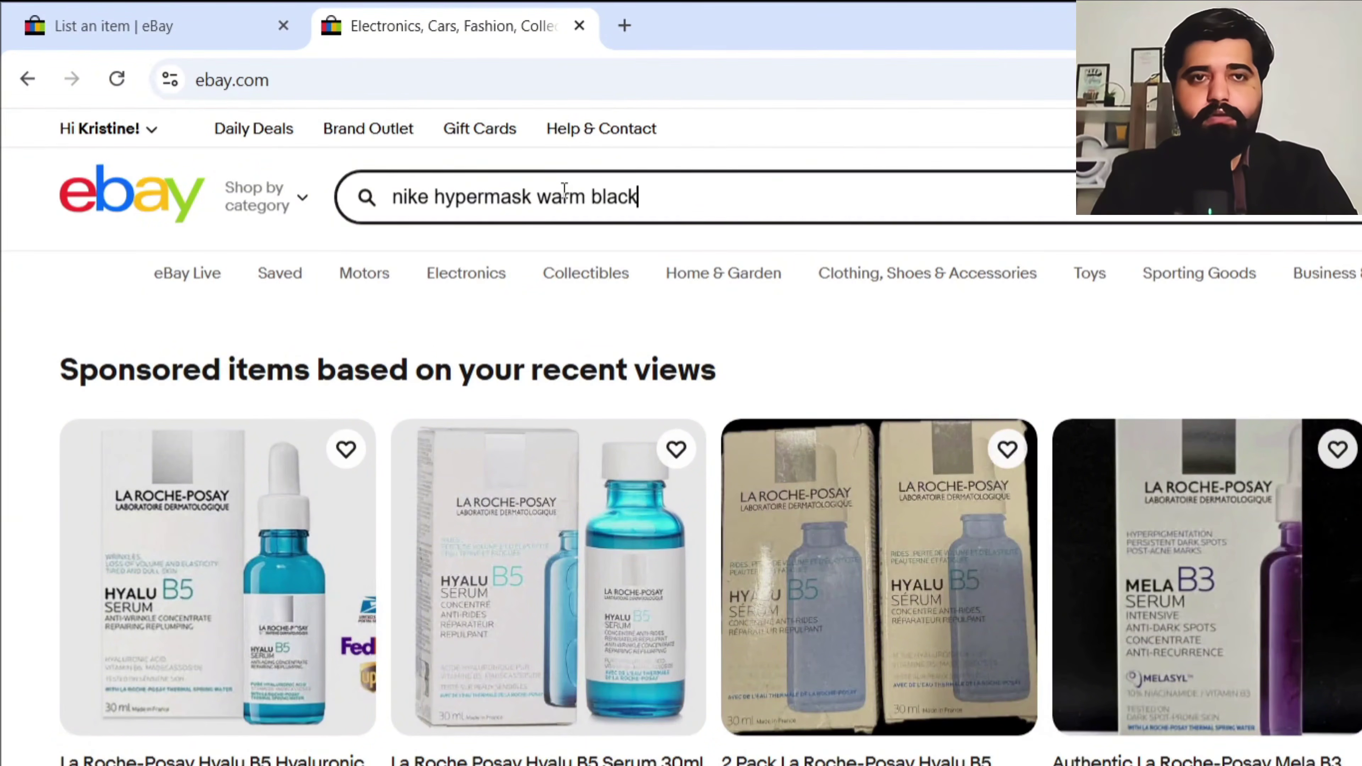
{"action": "key", "text": "Return"}
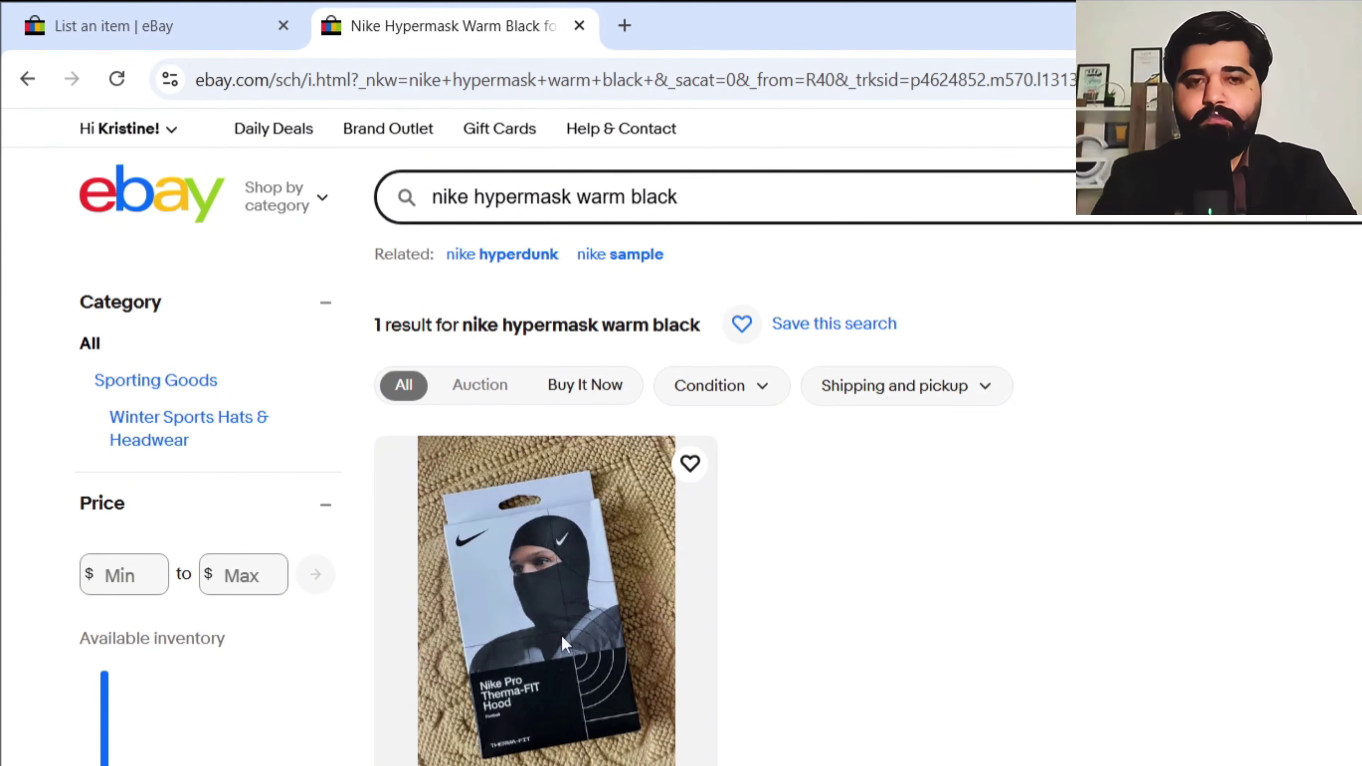
- Open the Nike Pro balaclava hood search result and highlight its full product title
{"action": "double_click", "coordinate": [570, 579]}
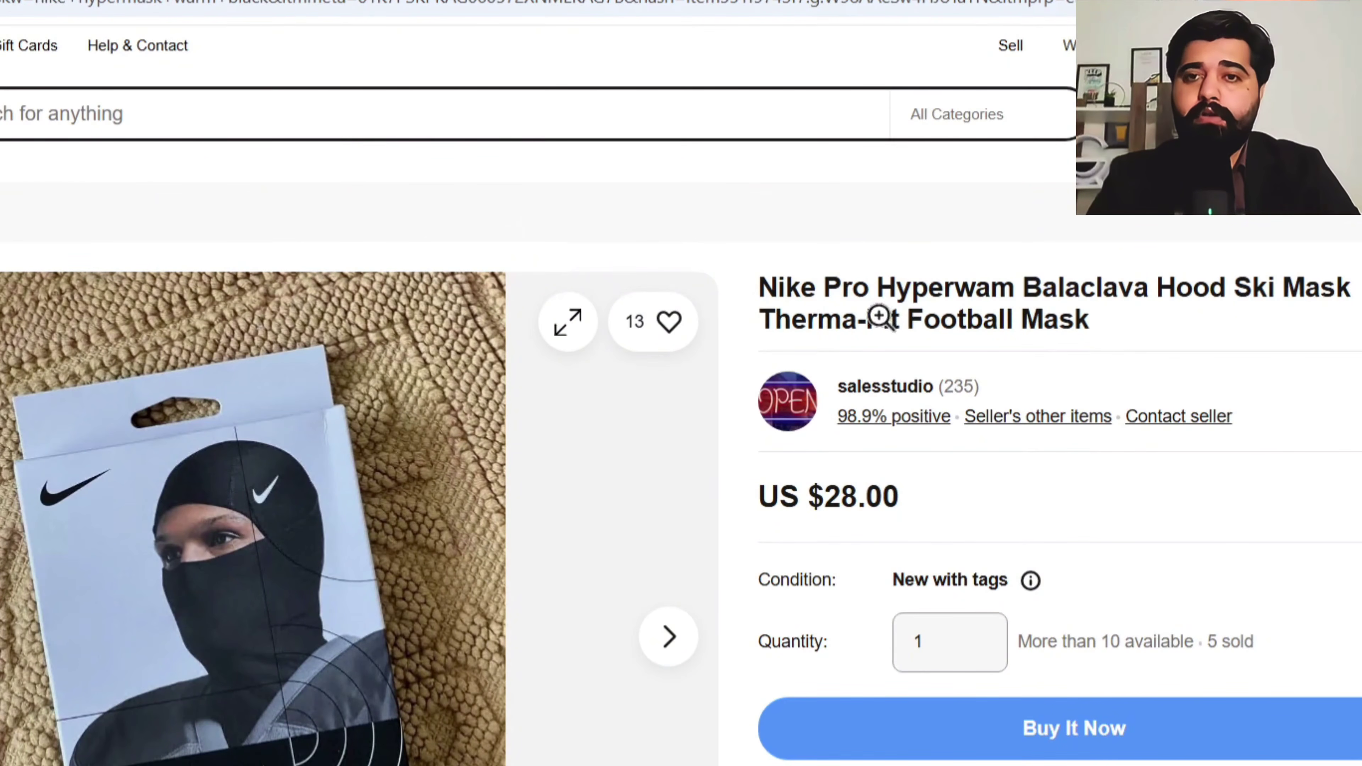
{"action": "left_click_drag", "start_coordinate": [759, 288], "coordinate": [897, 322]}
{"action": "left_click_drag", "start_coordinate": [783, 288], "coordinate": [1062, 321]}
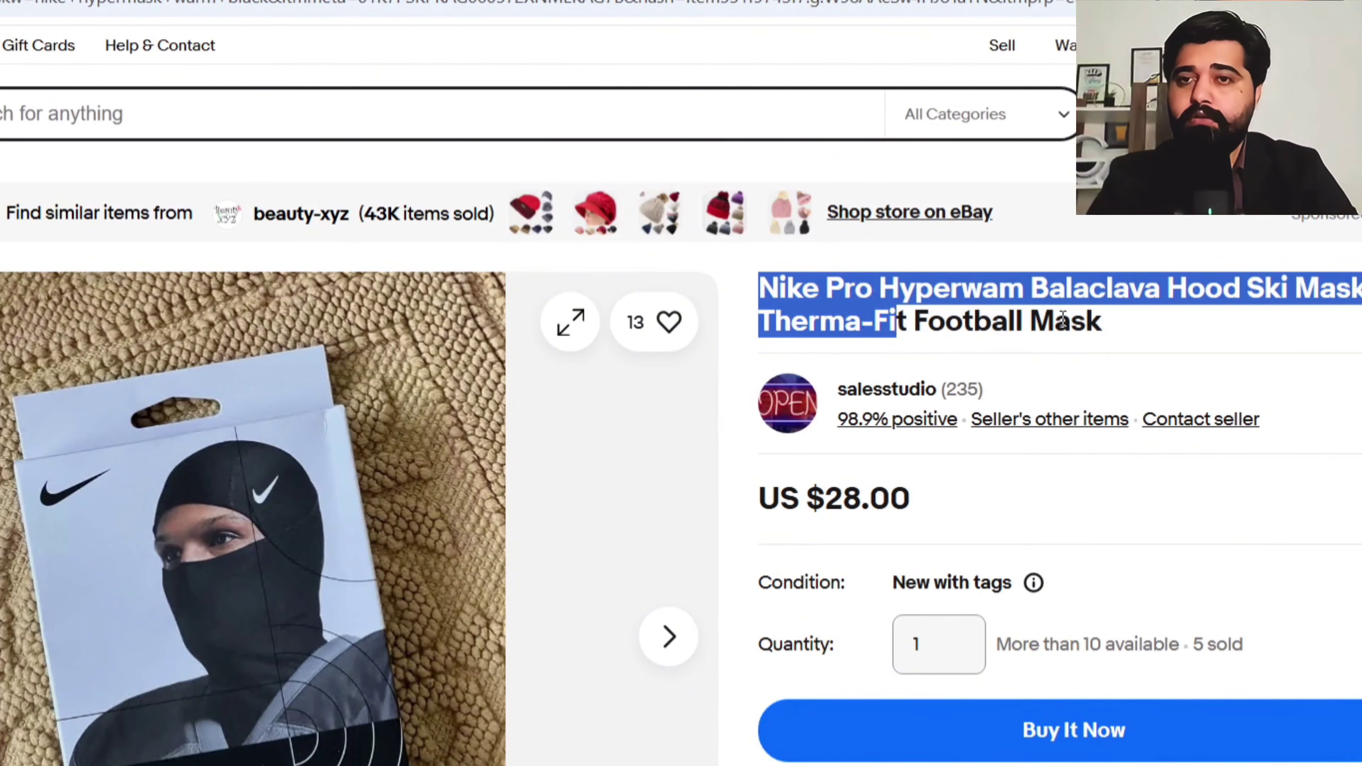
{"action": "triple_click", "coordinate": [1062, 321]}
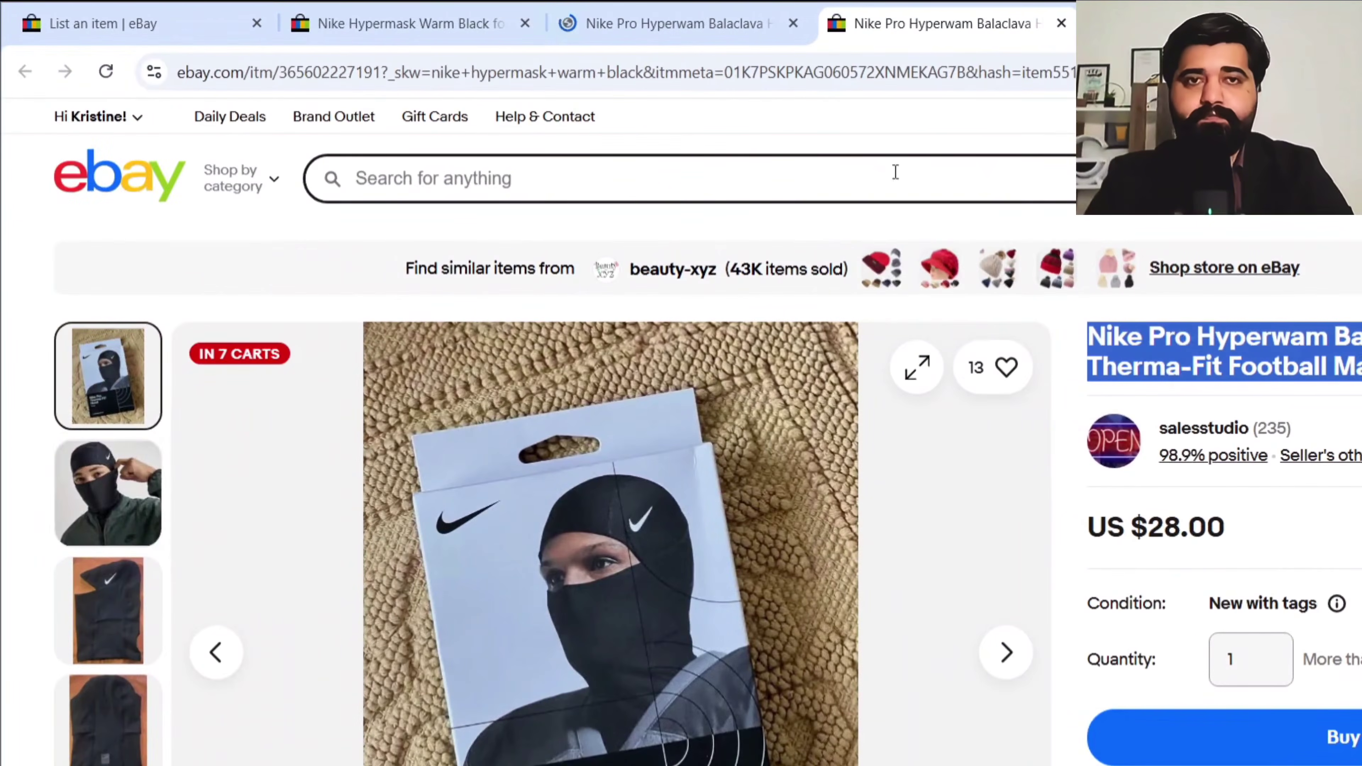
- Reopen the balaclava item from the search results and start a sell-one-like-this listing from its page
{"action": "left_click", "coordinate": [446, 23]}
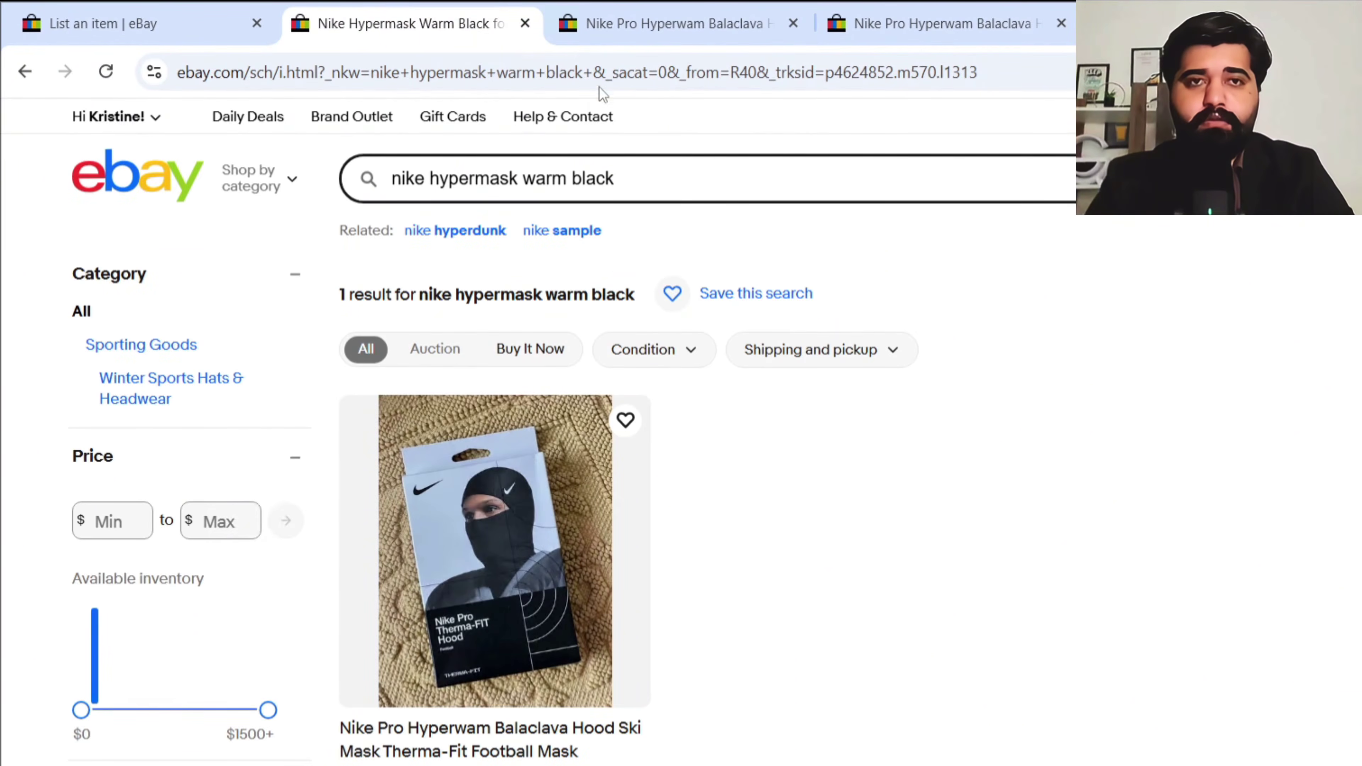
{"action": "left_click", "coordinate": [522, 549]}
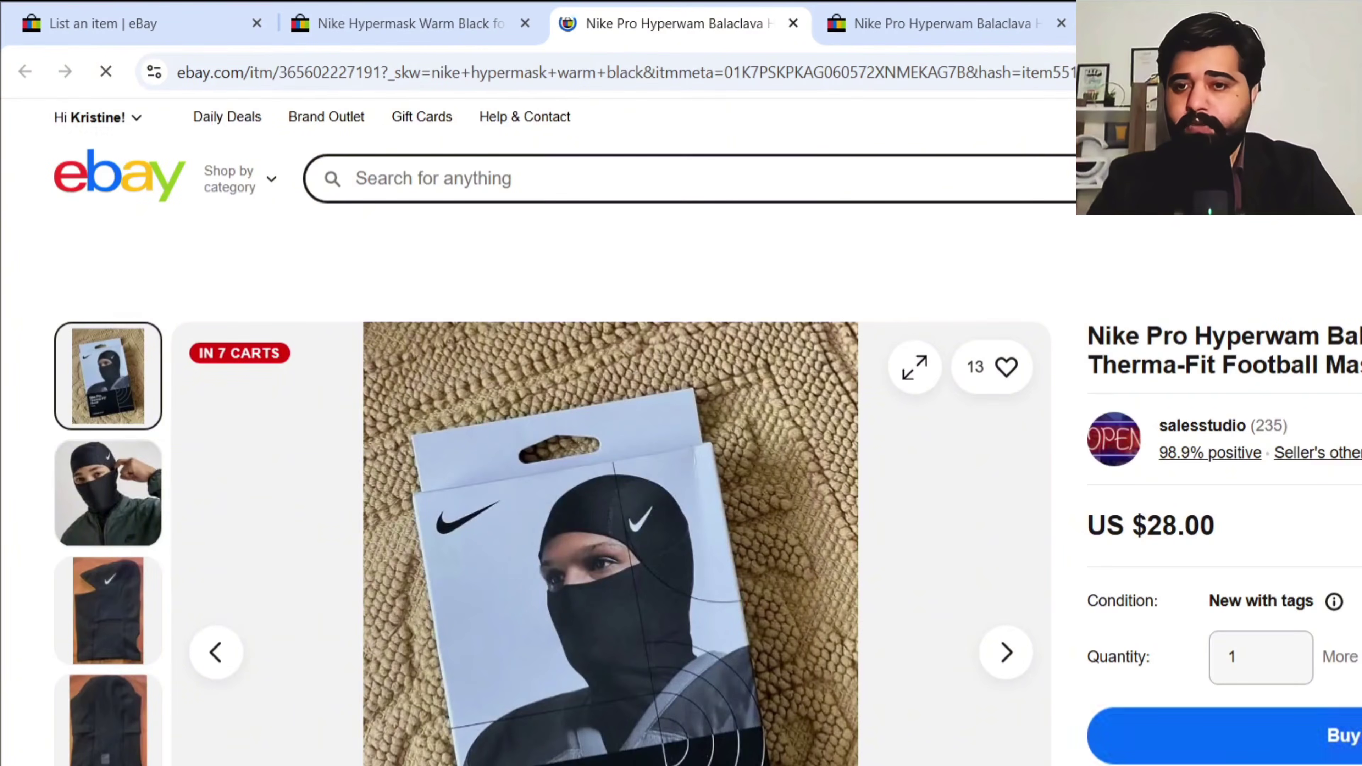
{"action": "scroll", "coordinate": [617, 536], "scroll_direction": "down", "scroll_amount": 6}
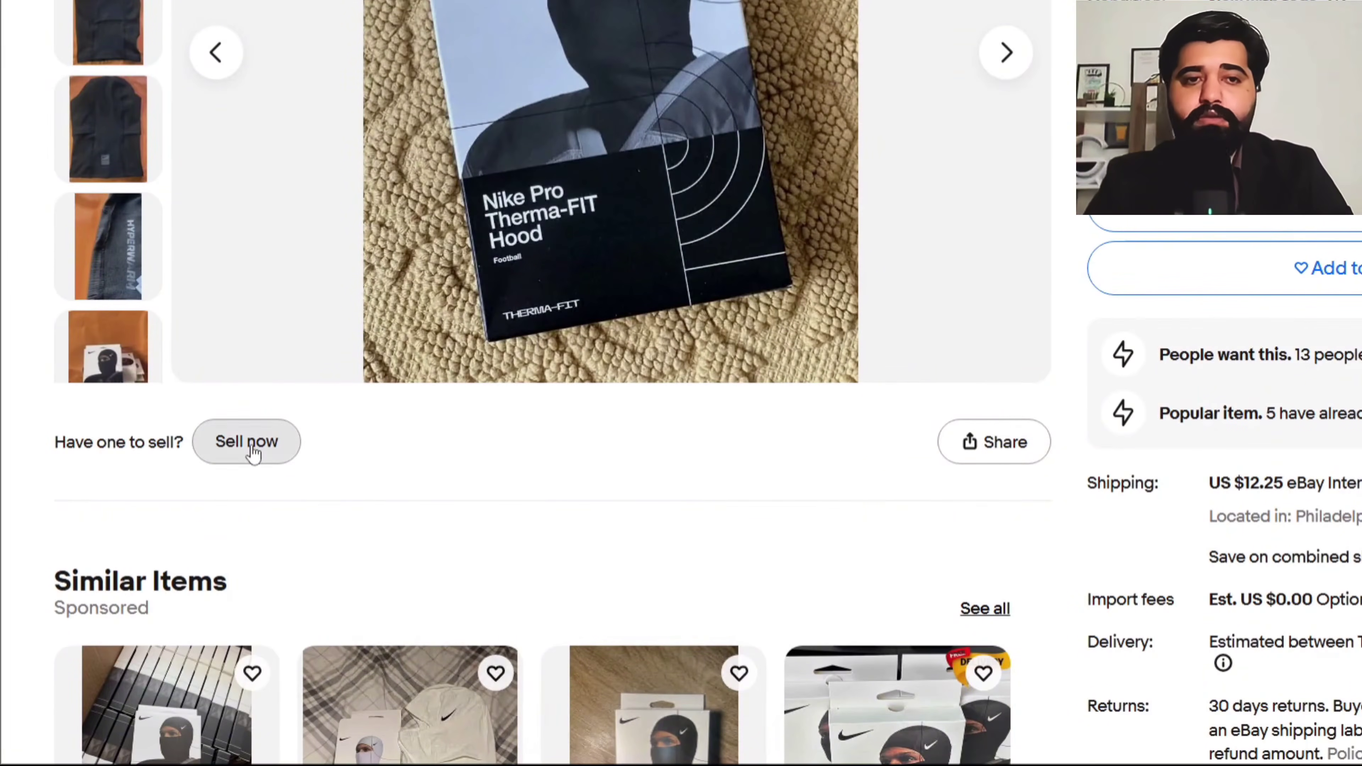
{"action": "left_click", "coordinate": [253, 454]}
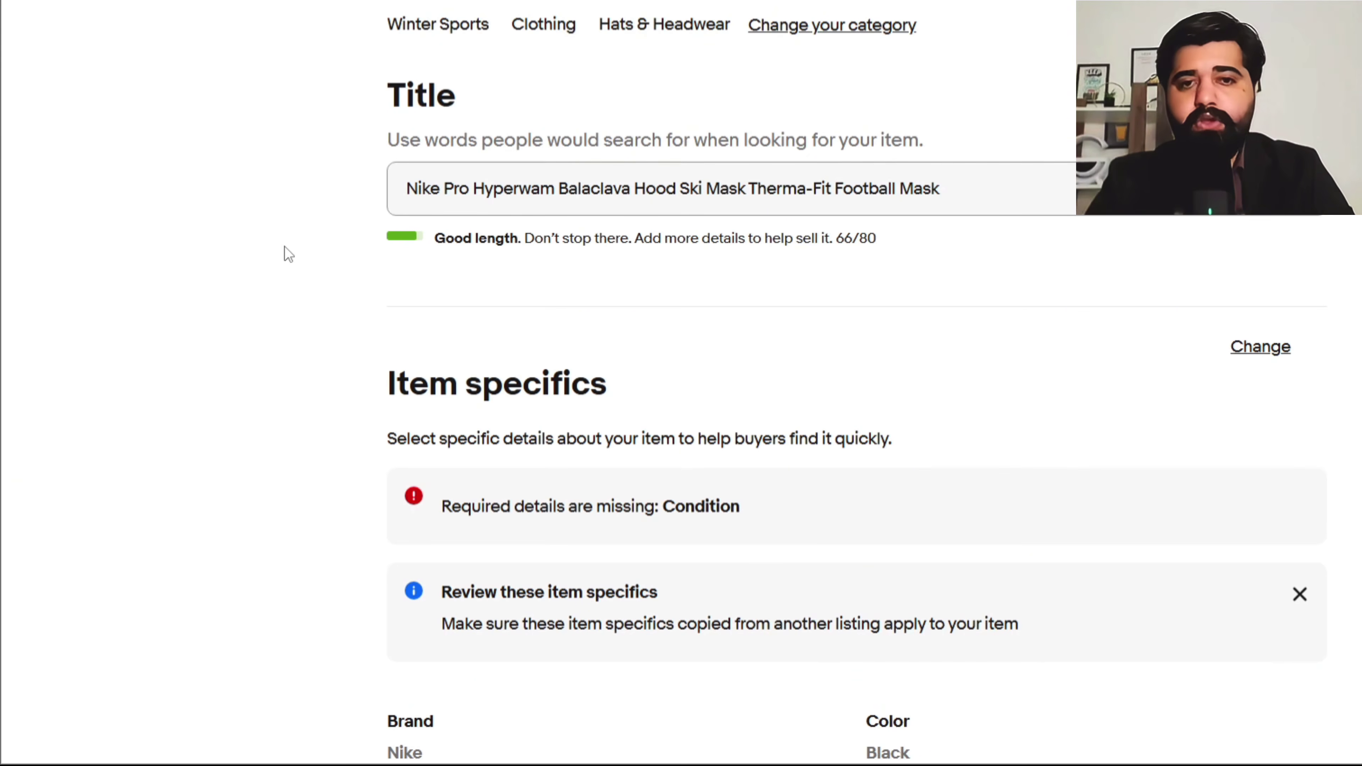
- Review the copied item specifics in the listing form and set the required condition to New with tags
{"action": "scroll", "coordinate": [288, 254], "scroll_direction": "down", "scroll_amount": 7}
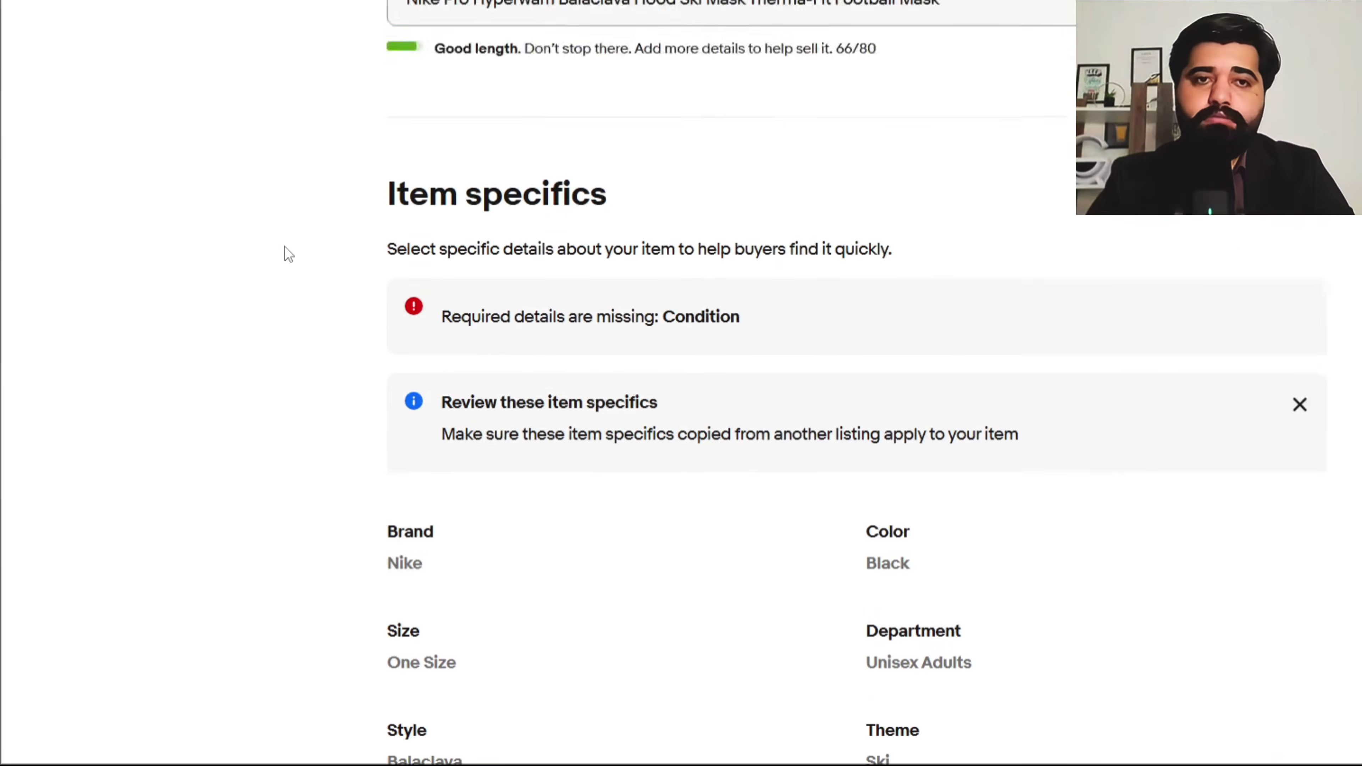
{"action": "scroll", "coordinate": [288, 255], "scroll_direction": "up", "scroll_amount": 3}
{"action": "scroll", "coordinate": [289, 254], "scroll_direction": "up", "scroll_amount": 3}
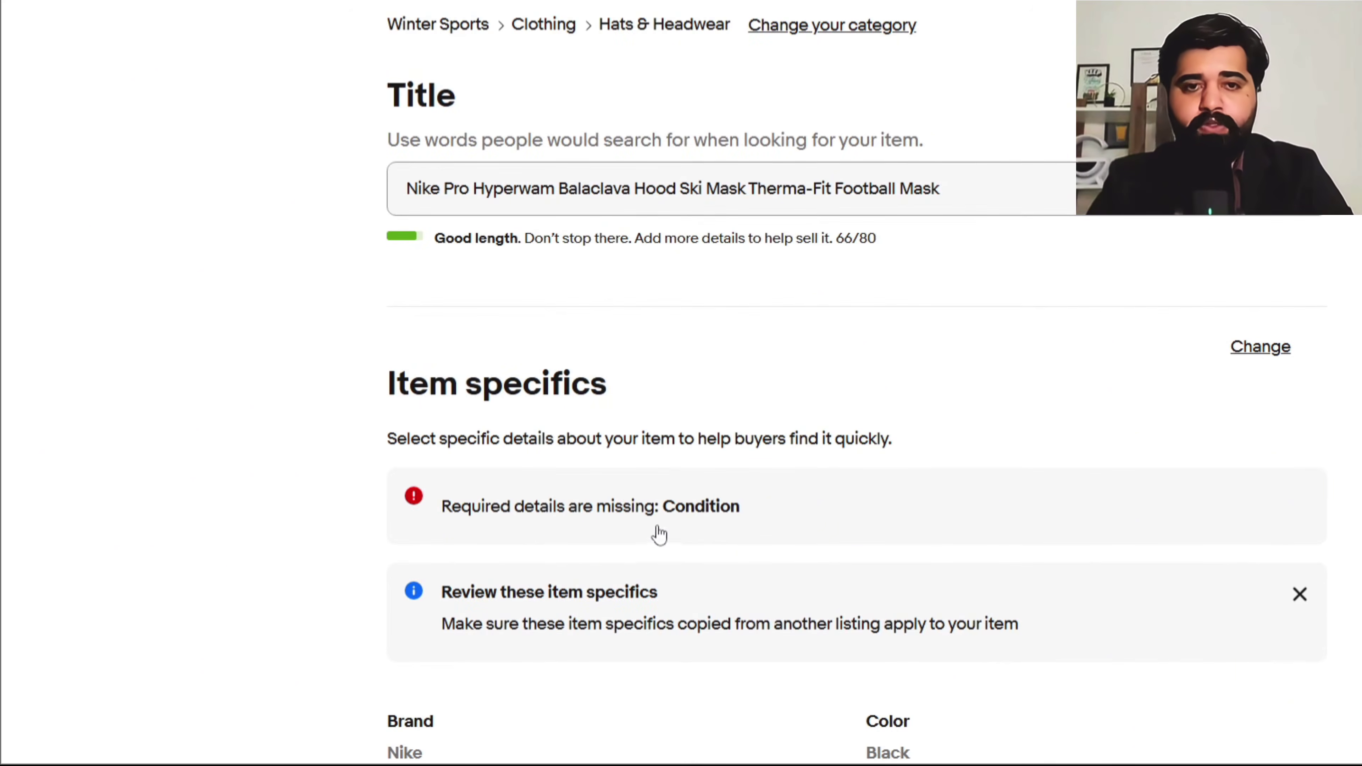
{"action": "scroll", "coordinate": [707, 520], "scroll_direction": "down", "scroll_amount": 2}
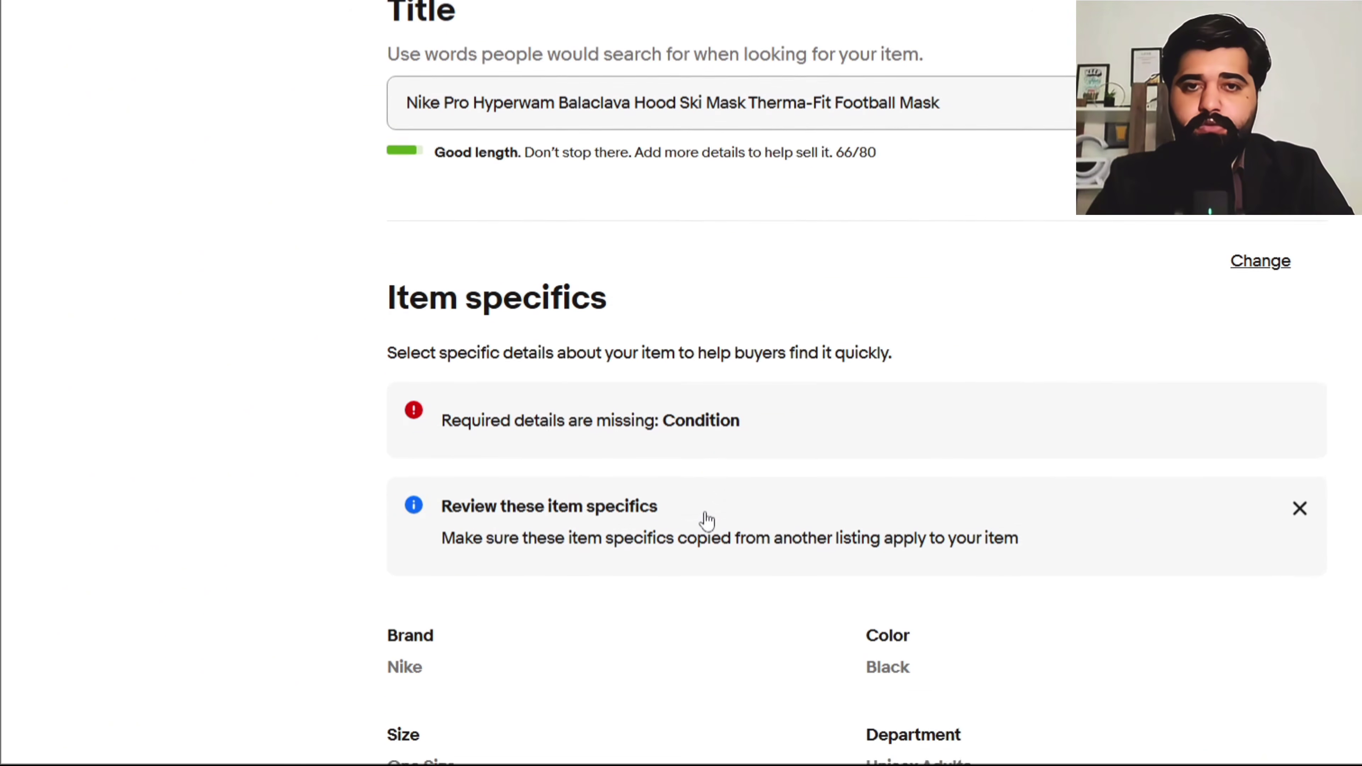
{"action": "scroll", "coordinate": [707, 519], "scroll_direction": "down", "scroll_amount": 4}
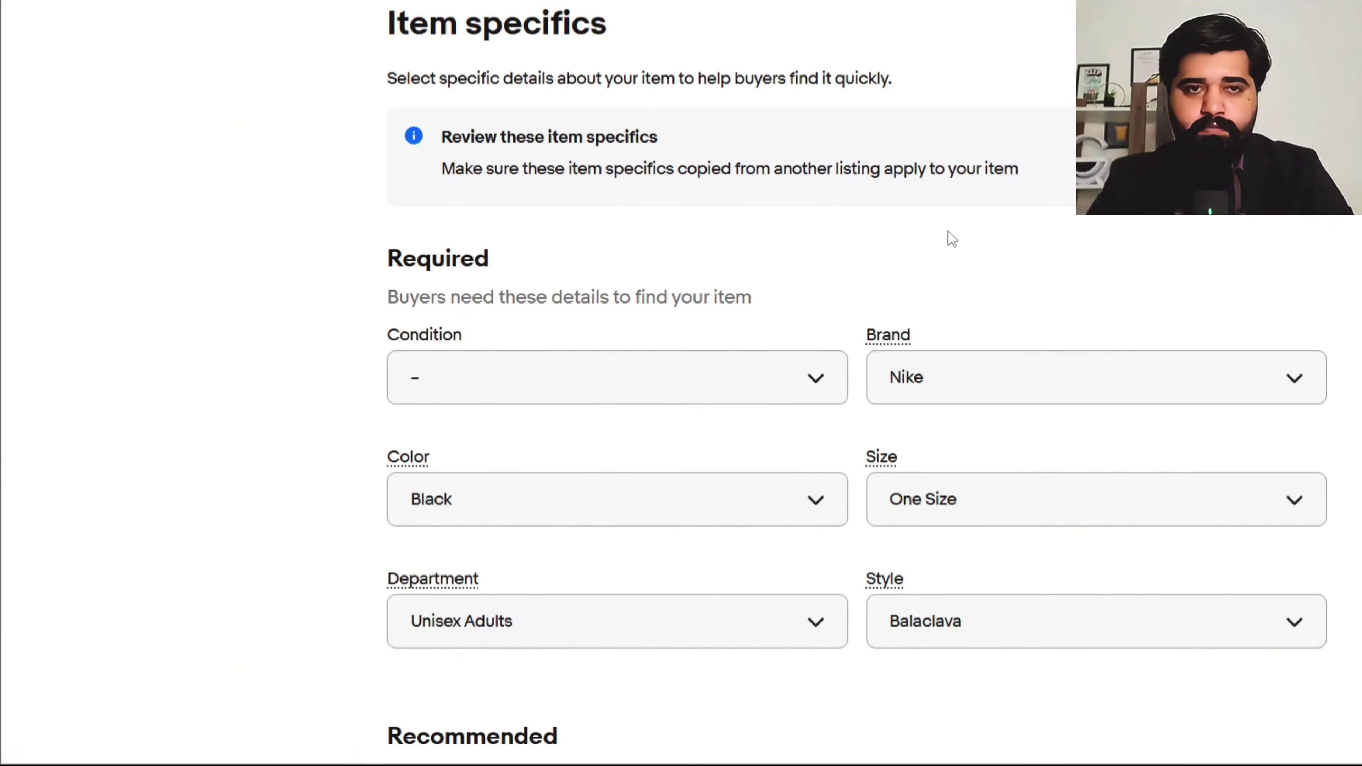
{"action": "scroll", "coordinate": [951, 237], "scroll_direction": "down", "scroll_amount": 4}
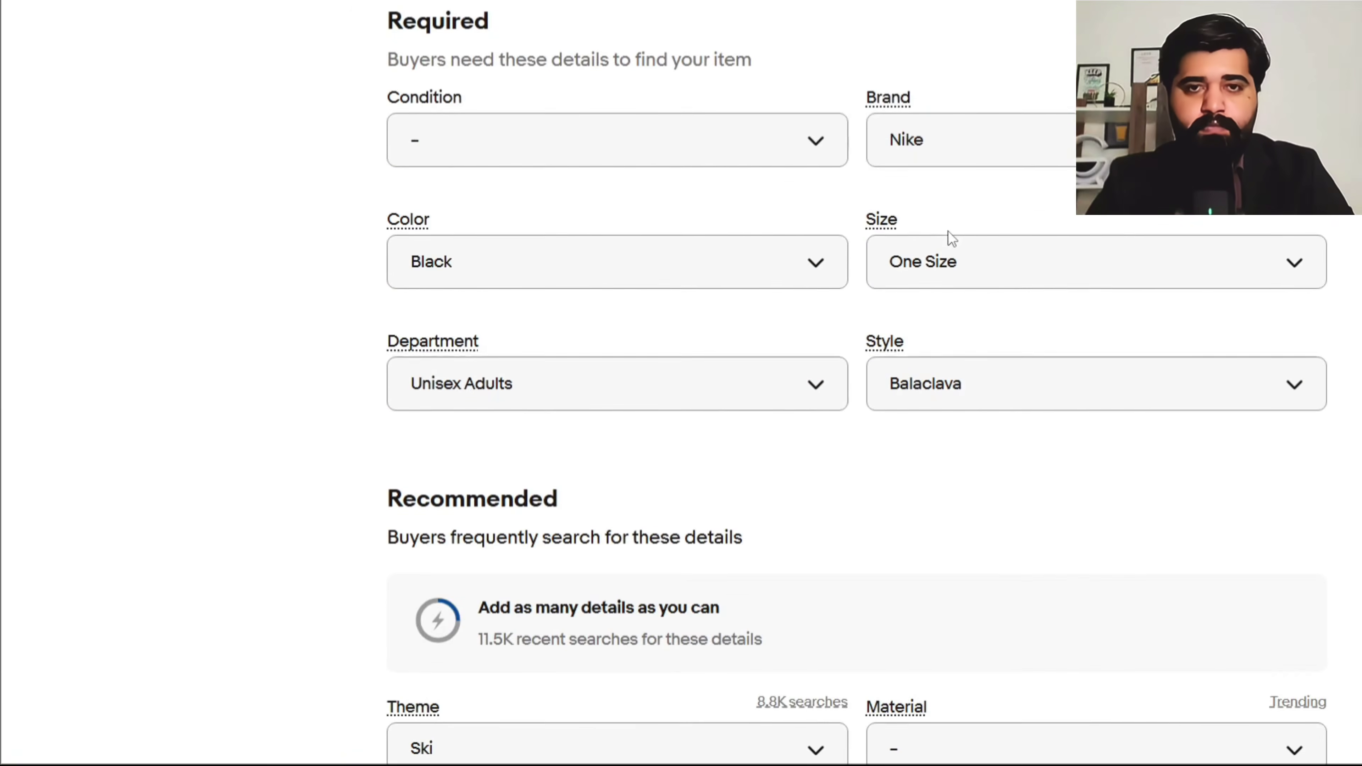
{"action": "left_click", "coordinate": [814, 131]}
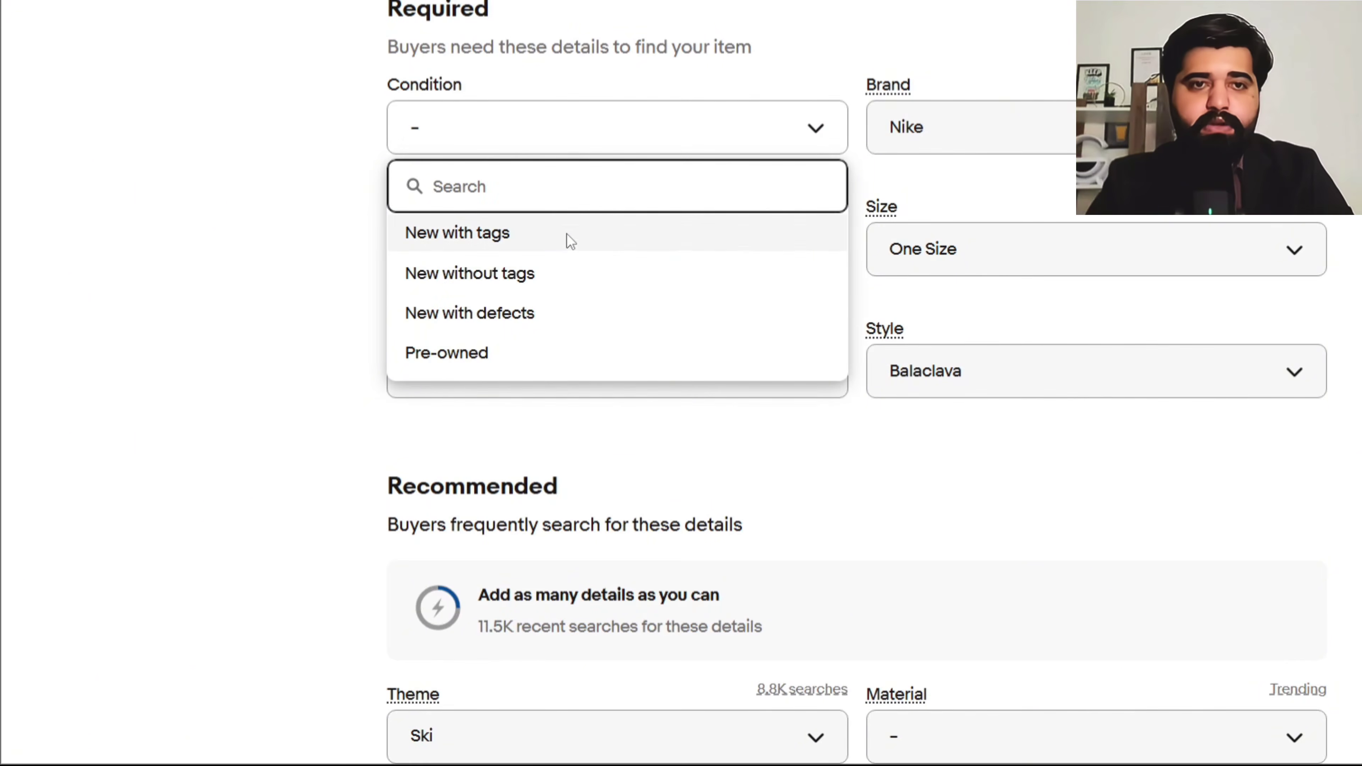
{"action": "left_click", "coordinate": [483, 239]}
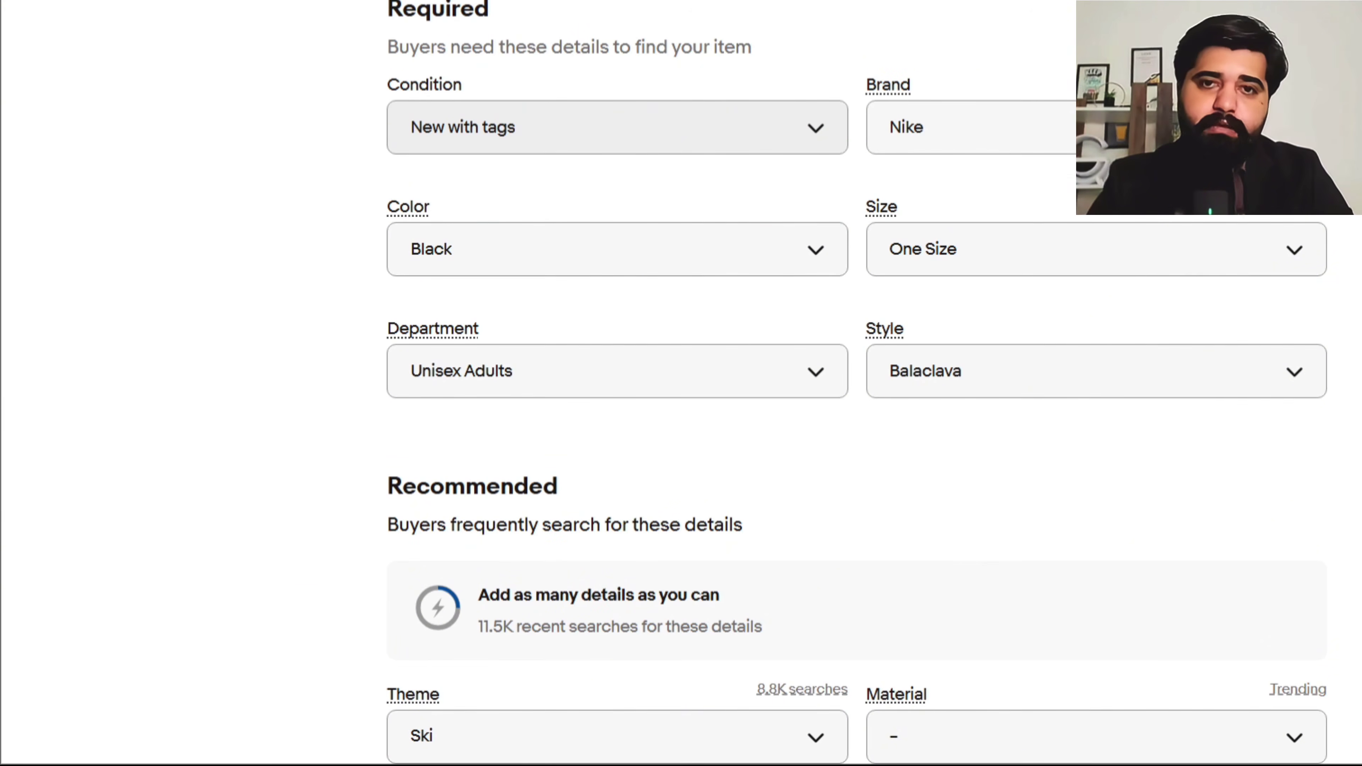
{"action": "scroll", "coordinate": [856, 379], "scroll_direction": "down", "scroll_amount": 5}
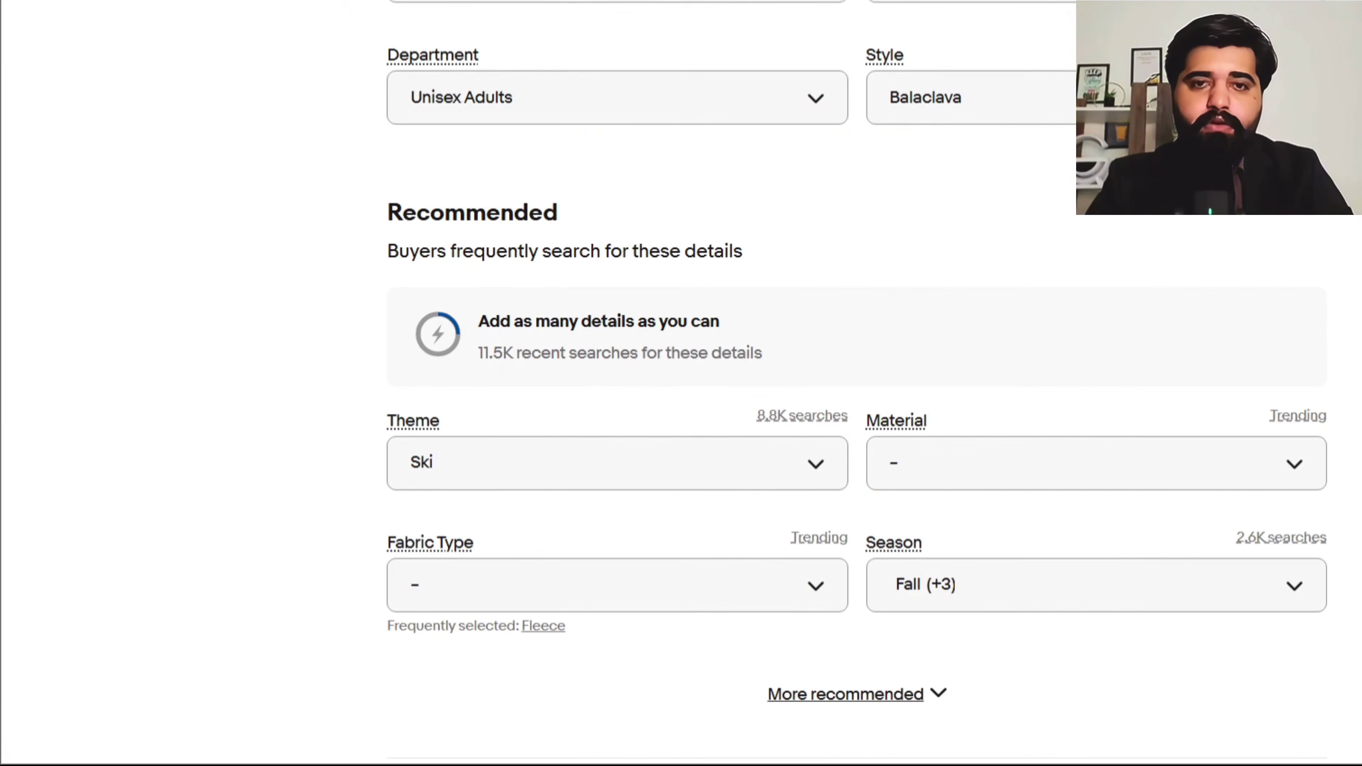
{"action": "scroll", "coordinate": [856, 379], "scroll_direction": "down", "scroll_amount": 14}
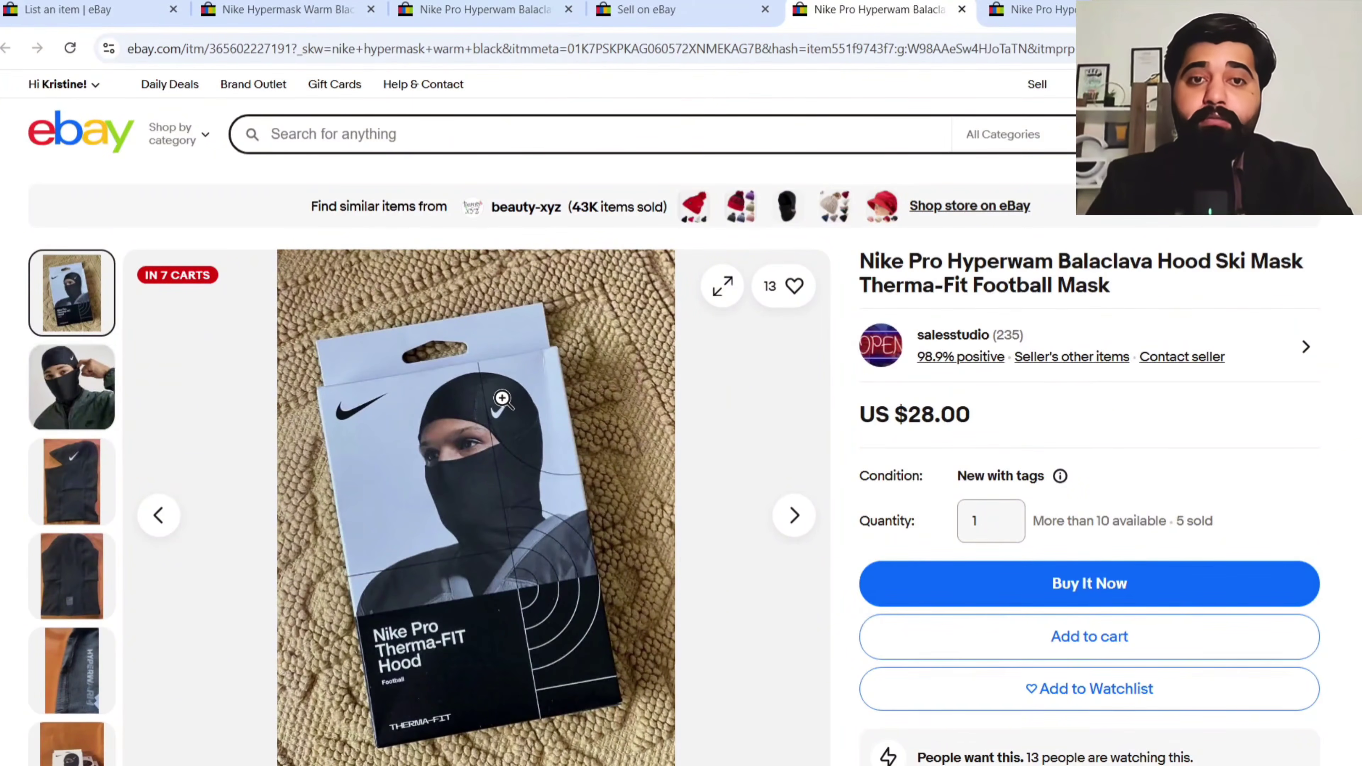
- Save the balaclava's main product photo from the item page as s-l1600 in the Downloads folder
{"action": "left_click", "coordinate": [501, 403]}
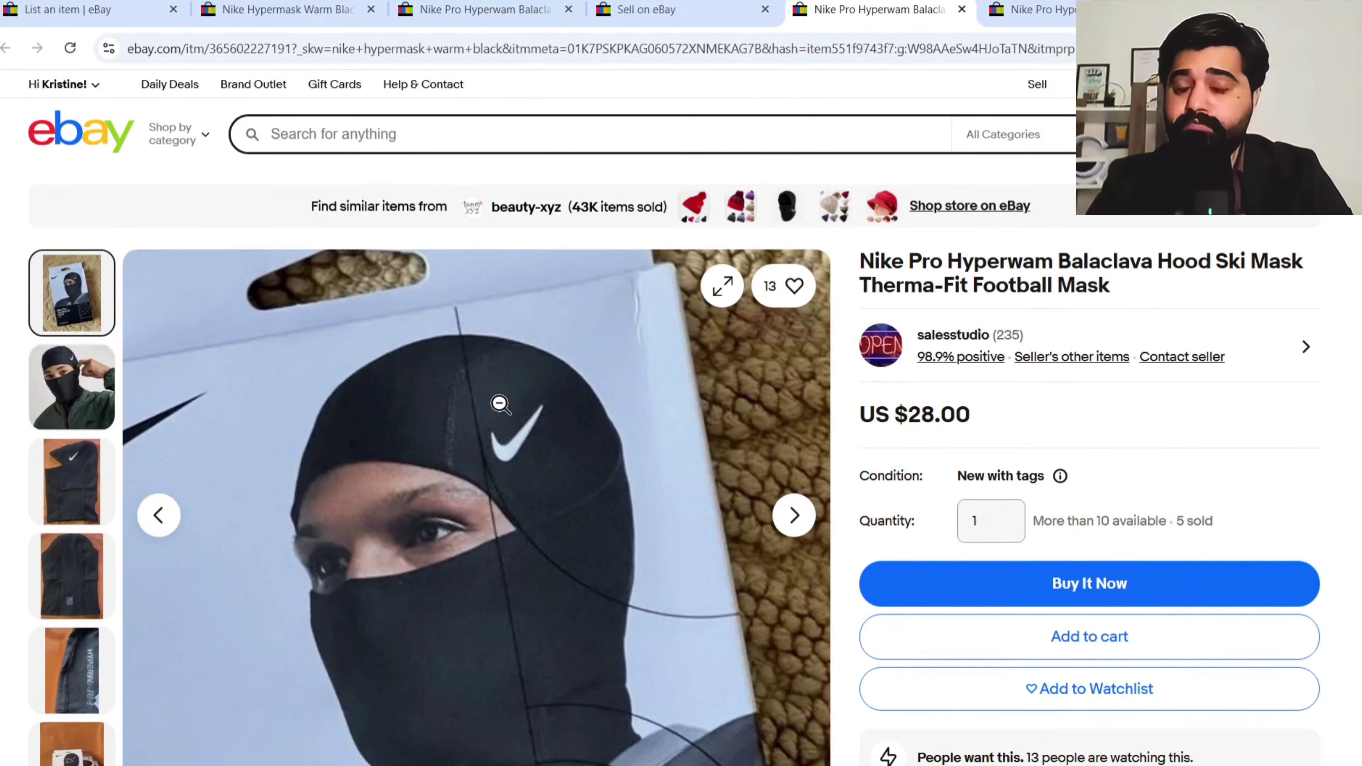
{"action": "right_click", "coordinate": [492, 396]}
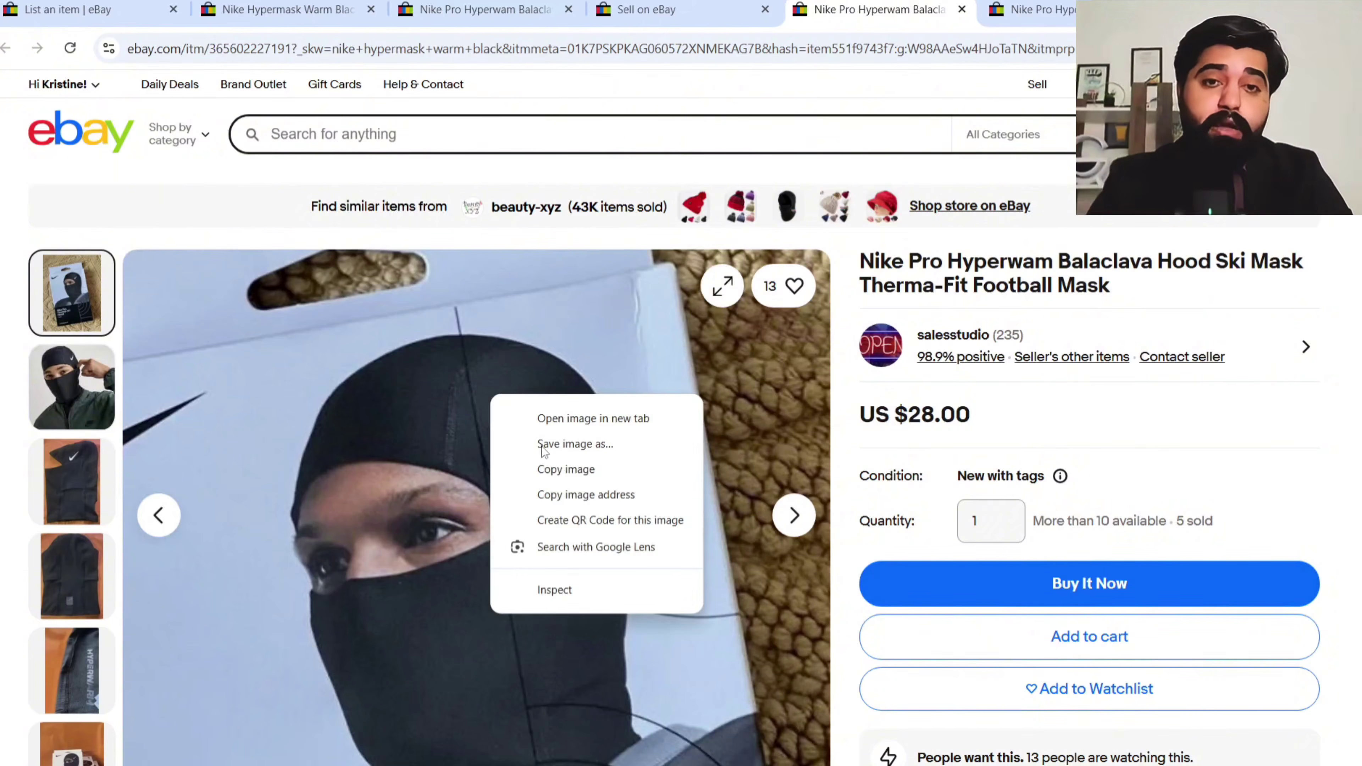
{"action": "left_click", "coordinate": [596, 447]}
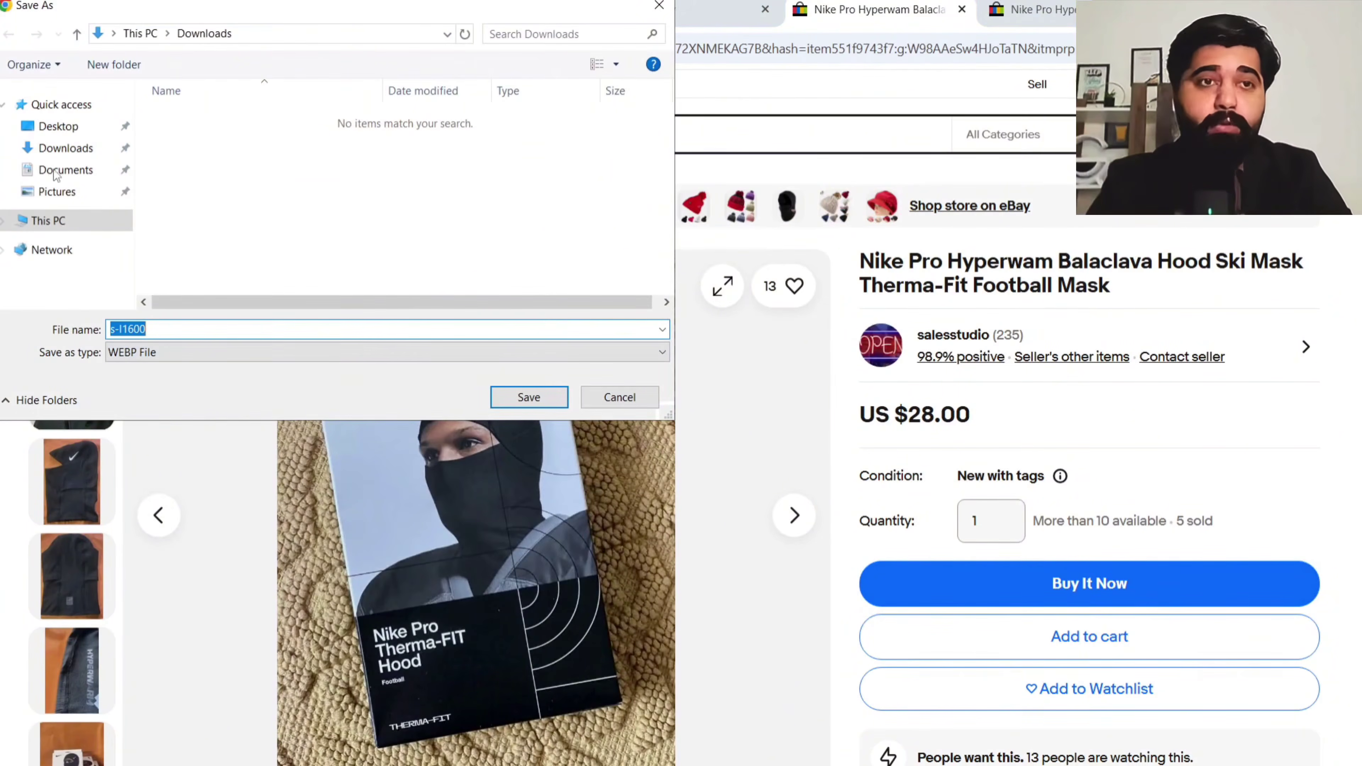
{"action": "left_click", "coordinate": [54, 148]}
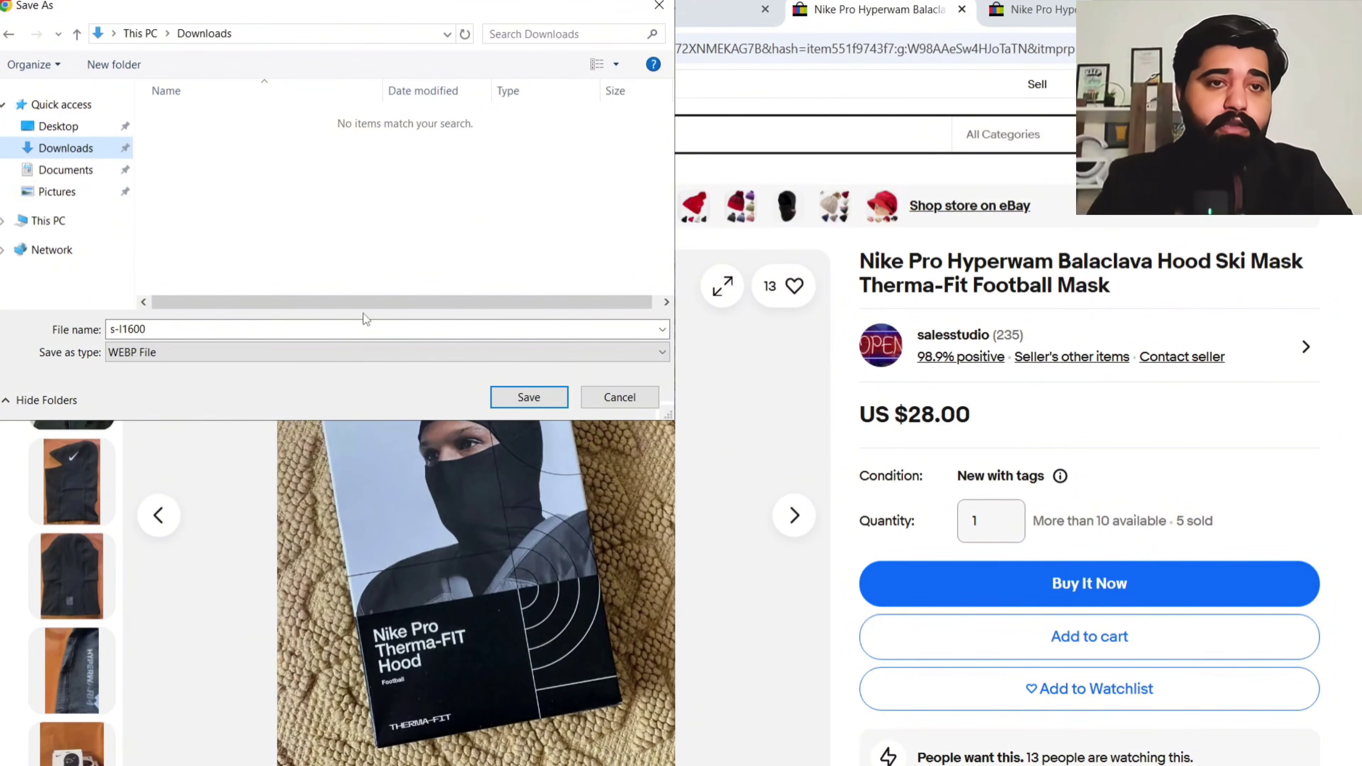
{"action": "left_click", "coordinate": [555, 400]}
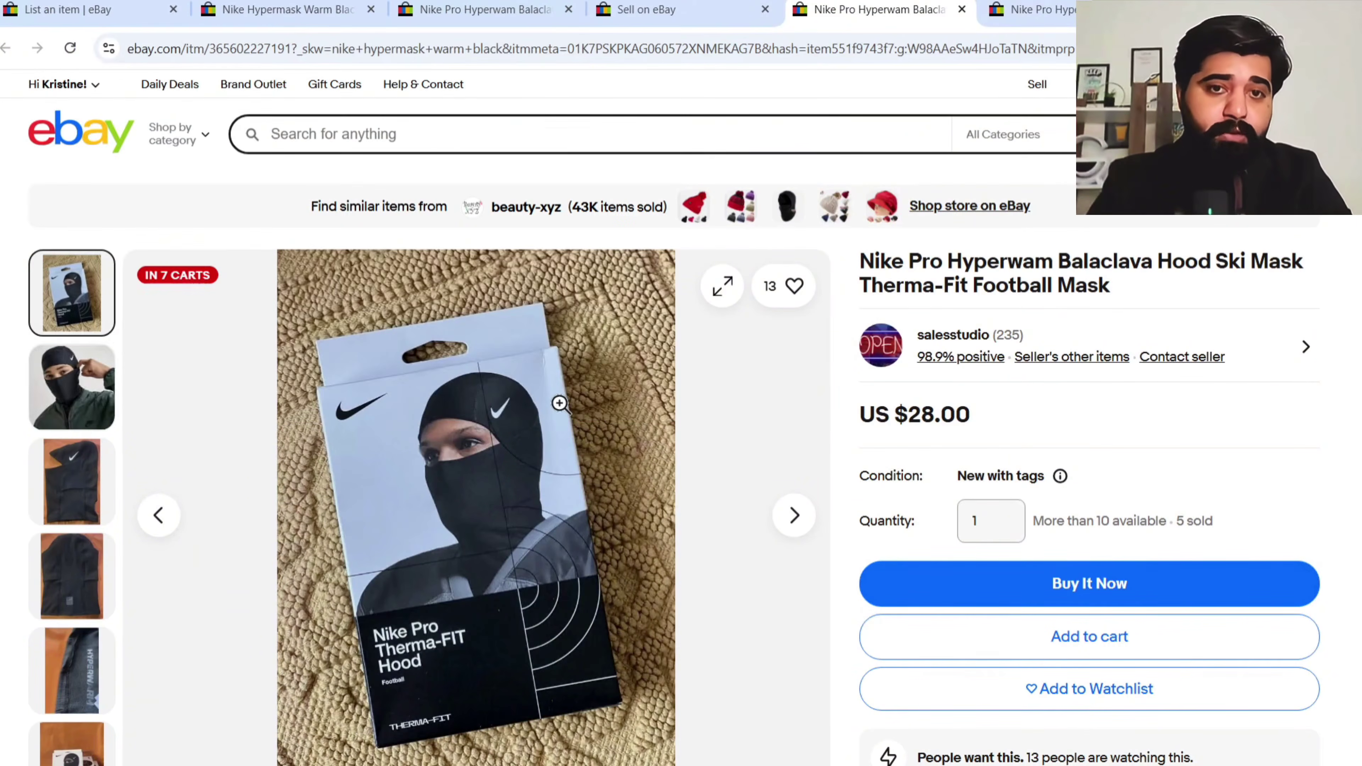
- Save the item page's photo of the model wearing the balaclava as s-l1600 (1) in the Downloads folder
{"action": "left_click", "coordinate": [74, 379]}
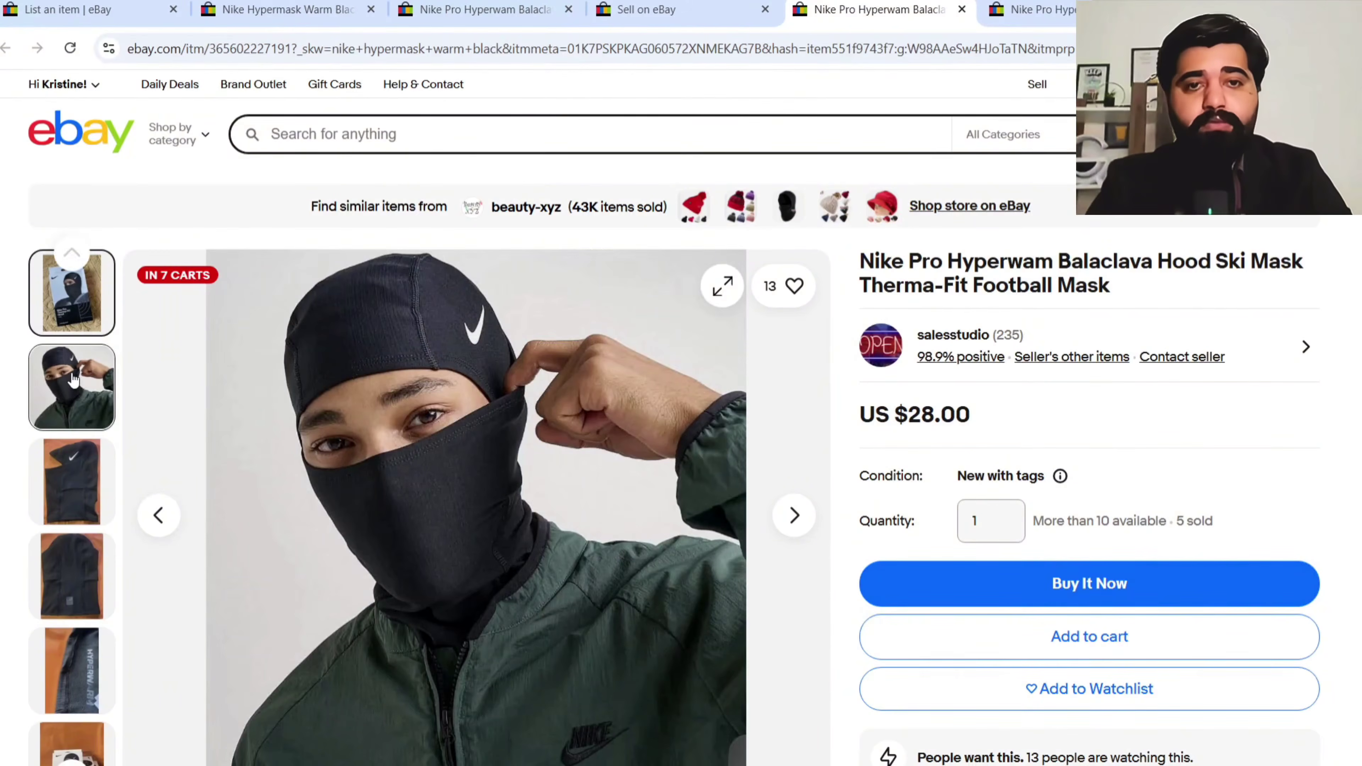
{"action": "right_click", "coordinate": [406, 391]}
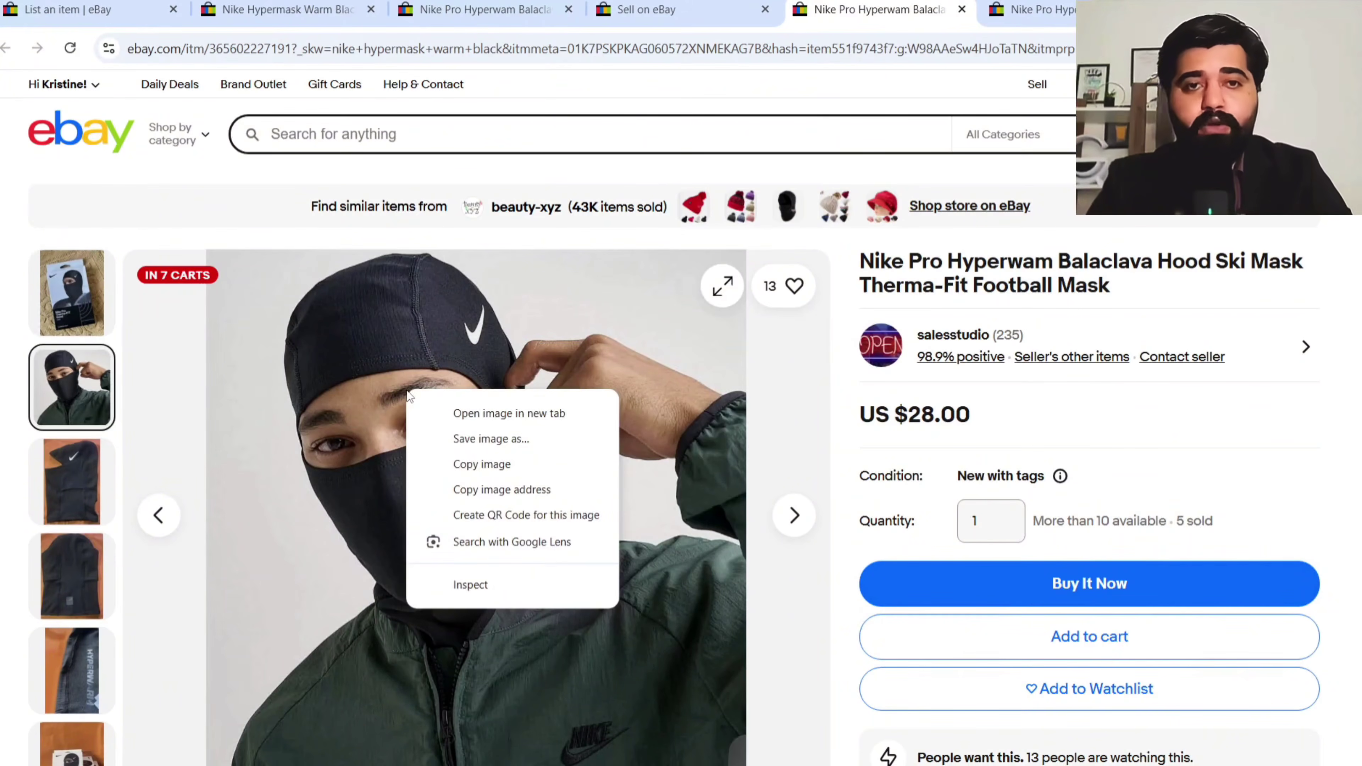
{"action": "left_click", "coordinate": [484, 434]}
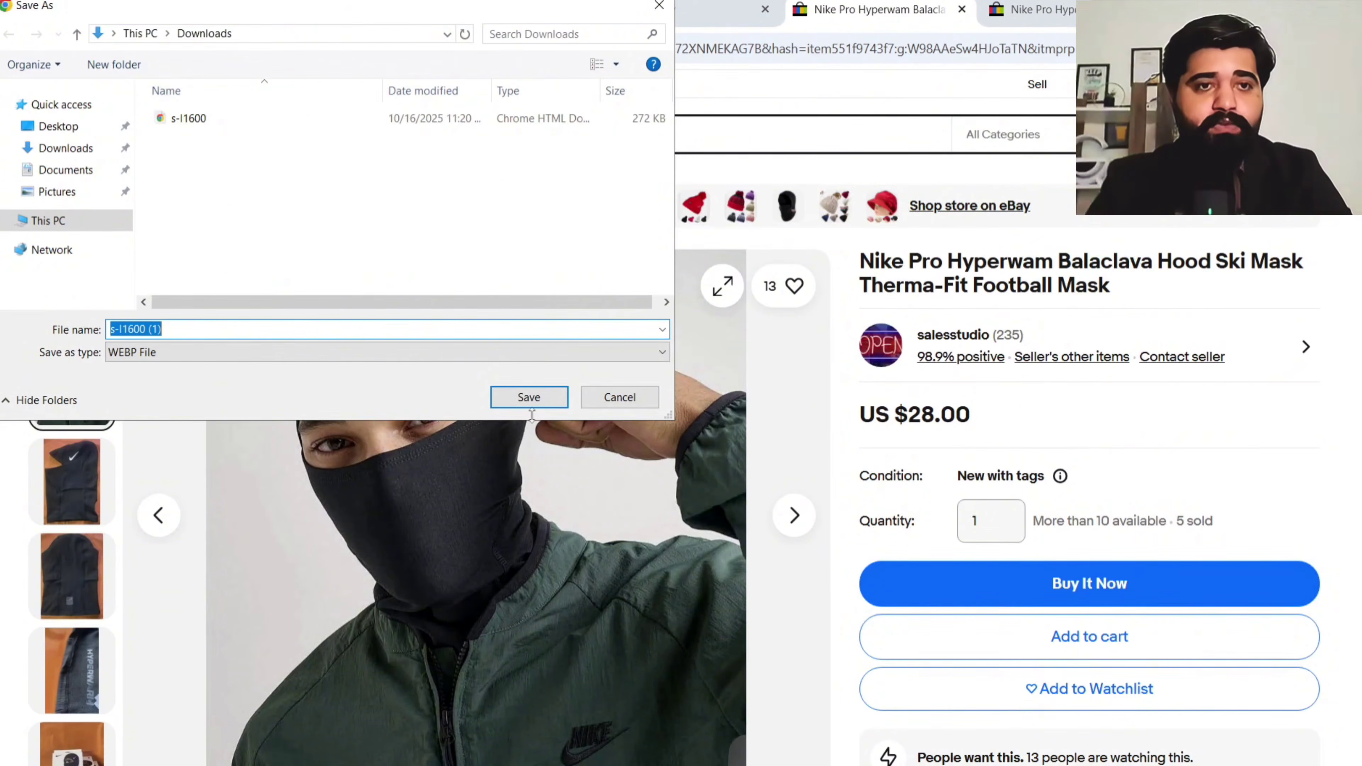
{"action": "left_click", "coordinate": [538, 402]}
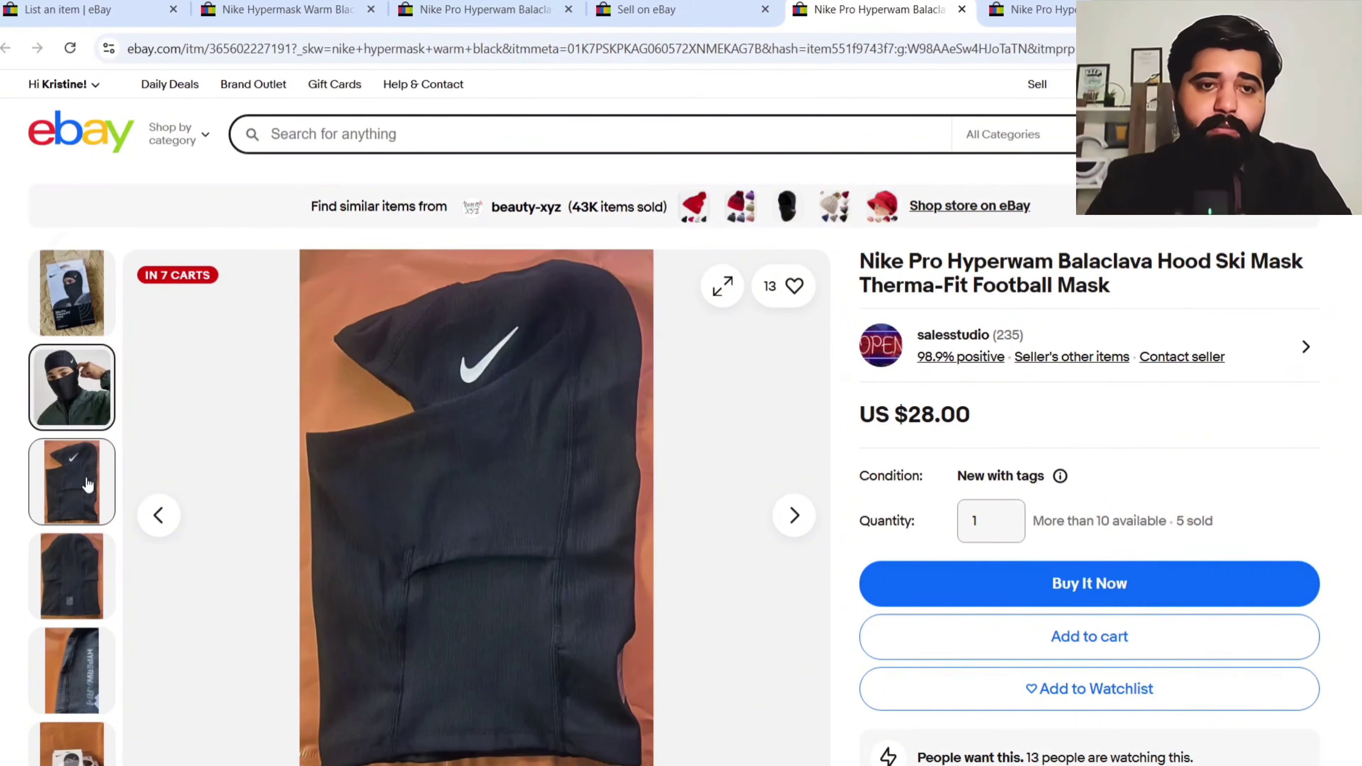
- Save the balaclava's side-view photo as s-l1600 (2) and its back-view photo as well, both in the Downloads folder
{"action": "right_click", "coordinate": [476, 363]}
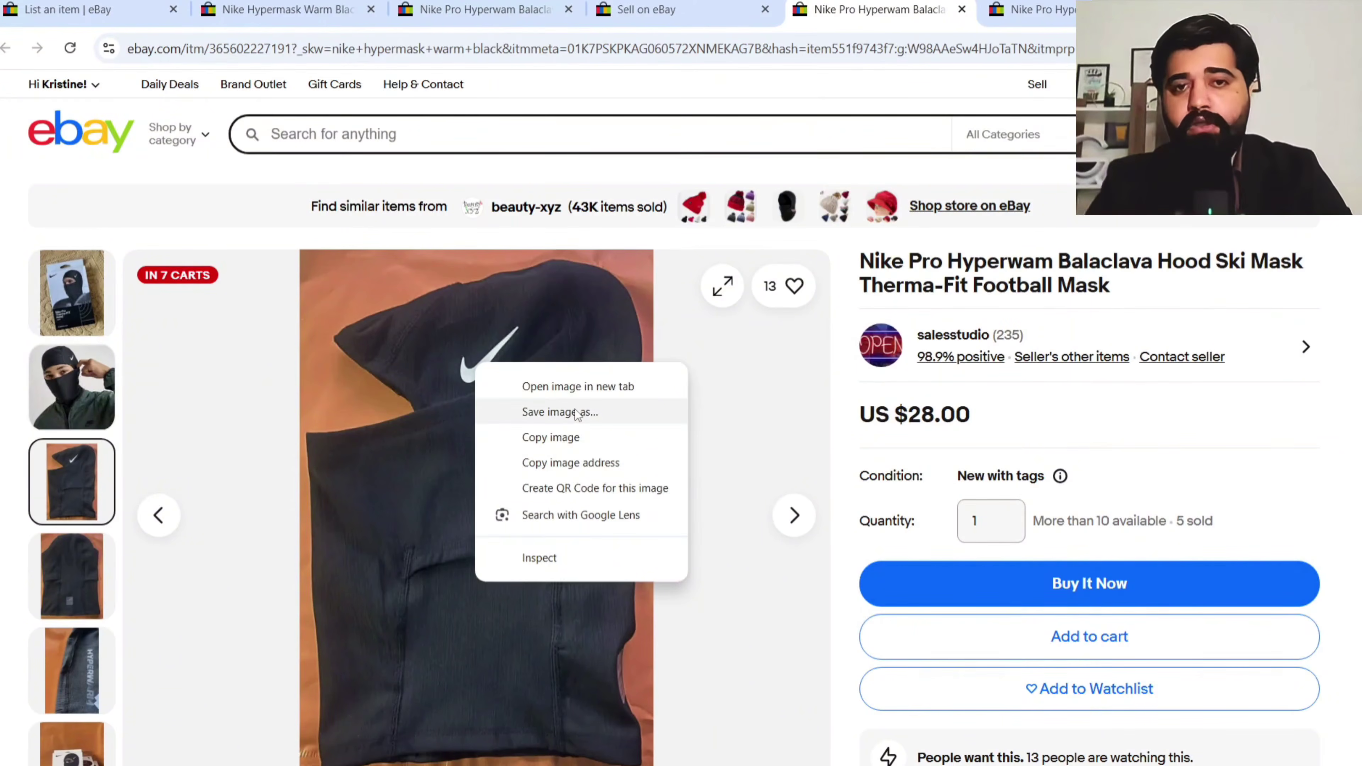
{"action": "left_click", "coordinate": [560, 411]}
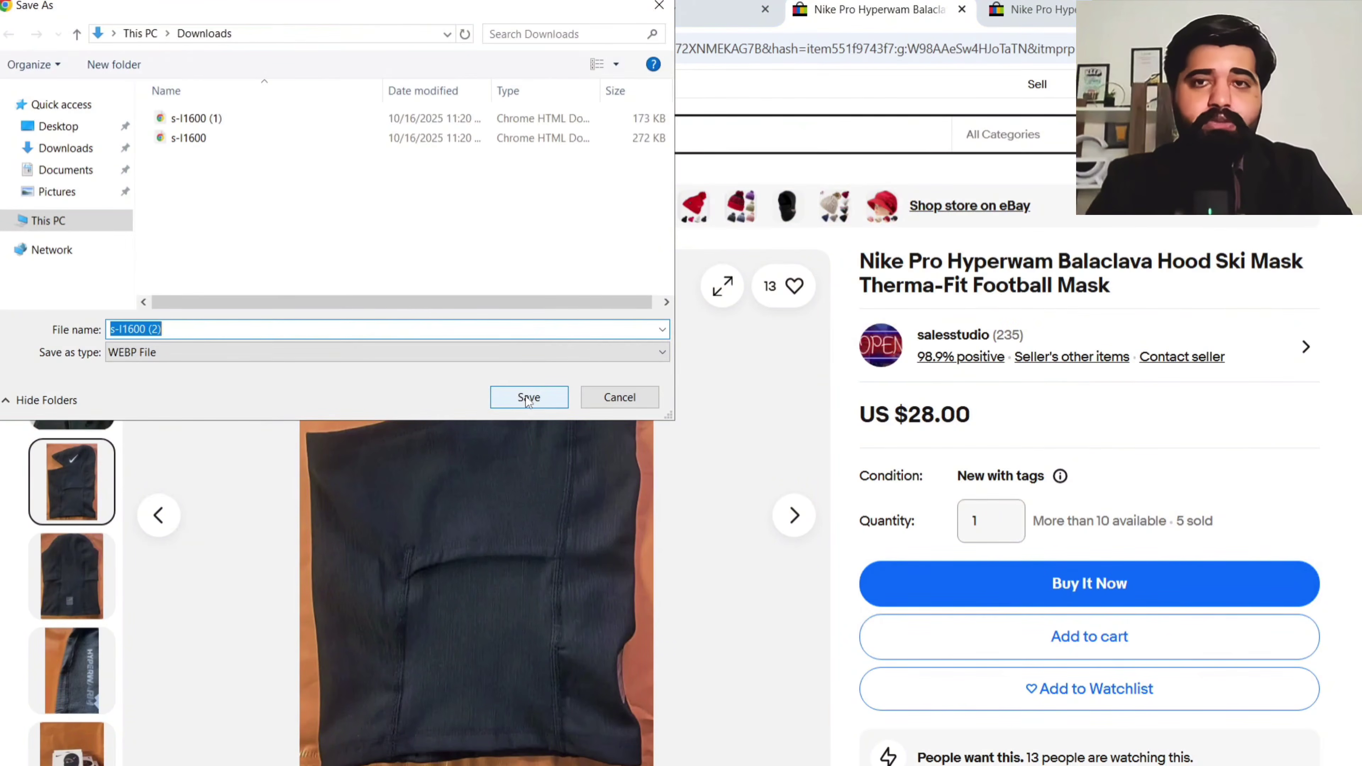
{"action": "left_click", "coordinate": [527, 397]}
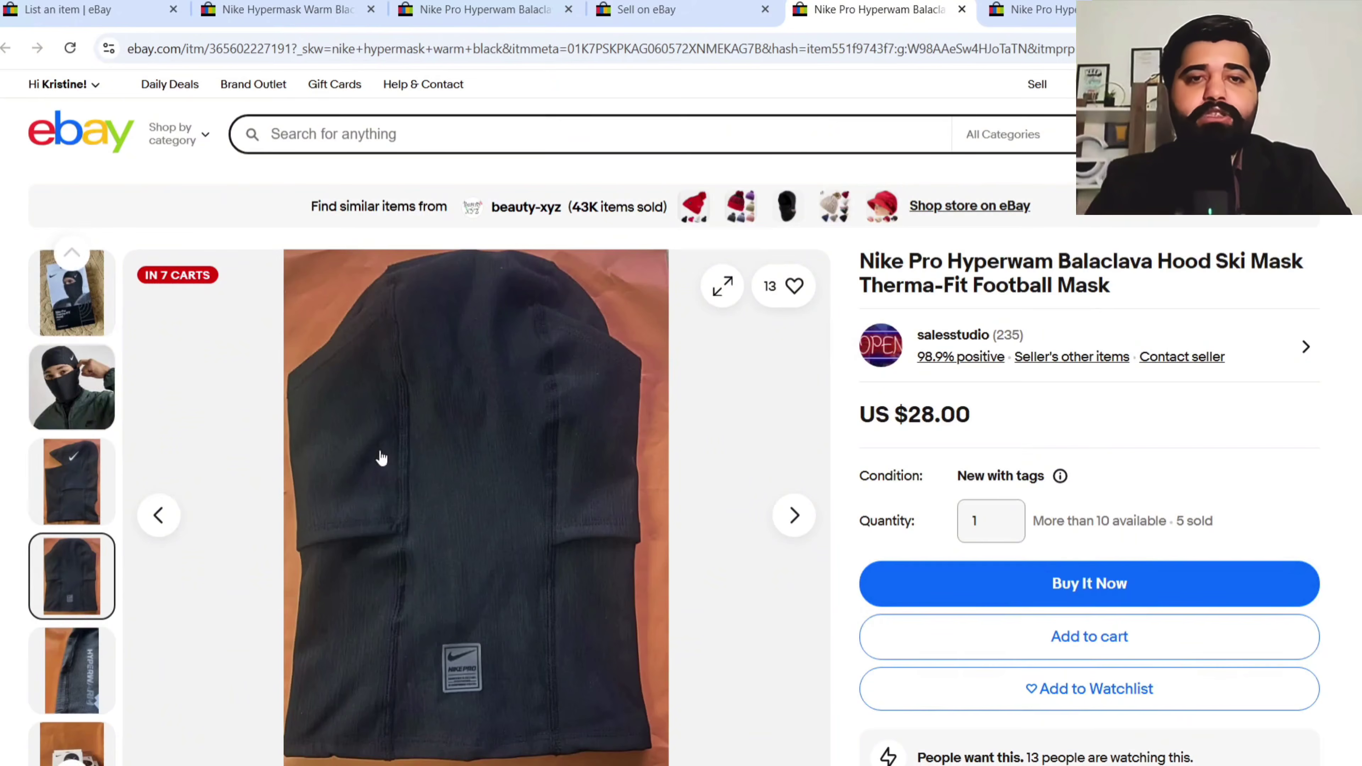
{"action": "right_click", "coordinate": [381, 452]}
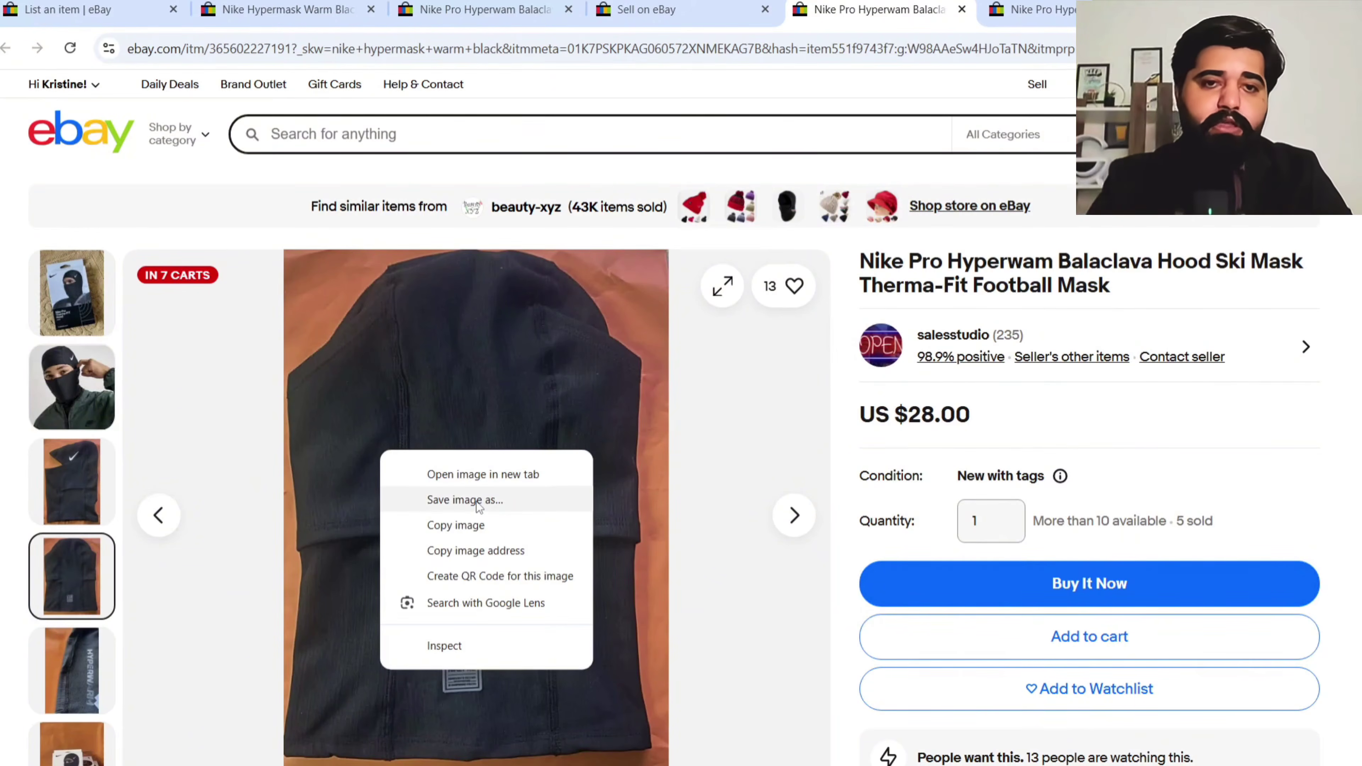
{"action": "left_click", "coordinate": [476, 501]}
{"action": "left_click", "coordinate": [547, 399]}
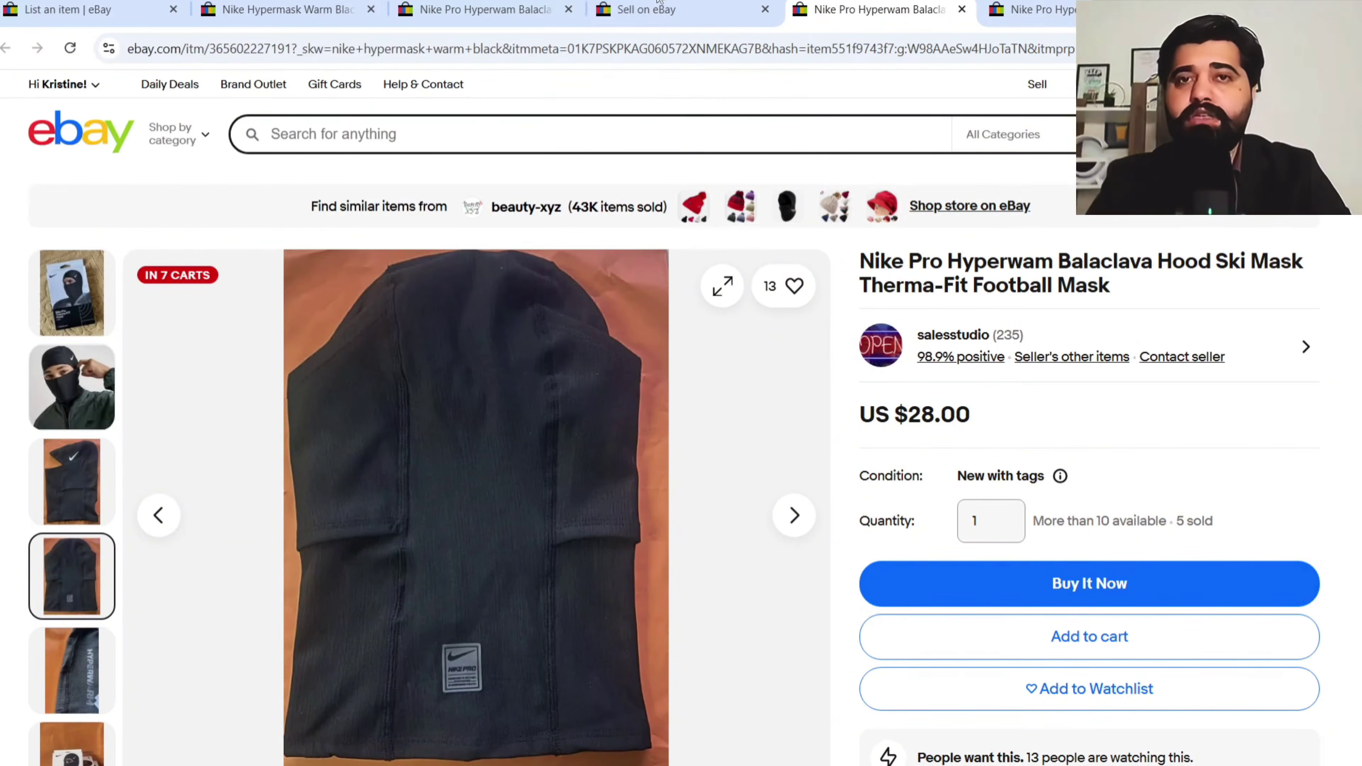
- Upload the four saved balaclava photos from the Downloads folder to the draft listing's Photos & Video section
{"action": "left_click", "coordinate": [679, 6]}
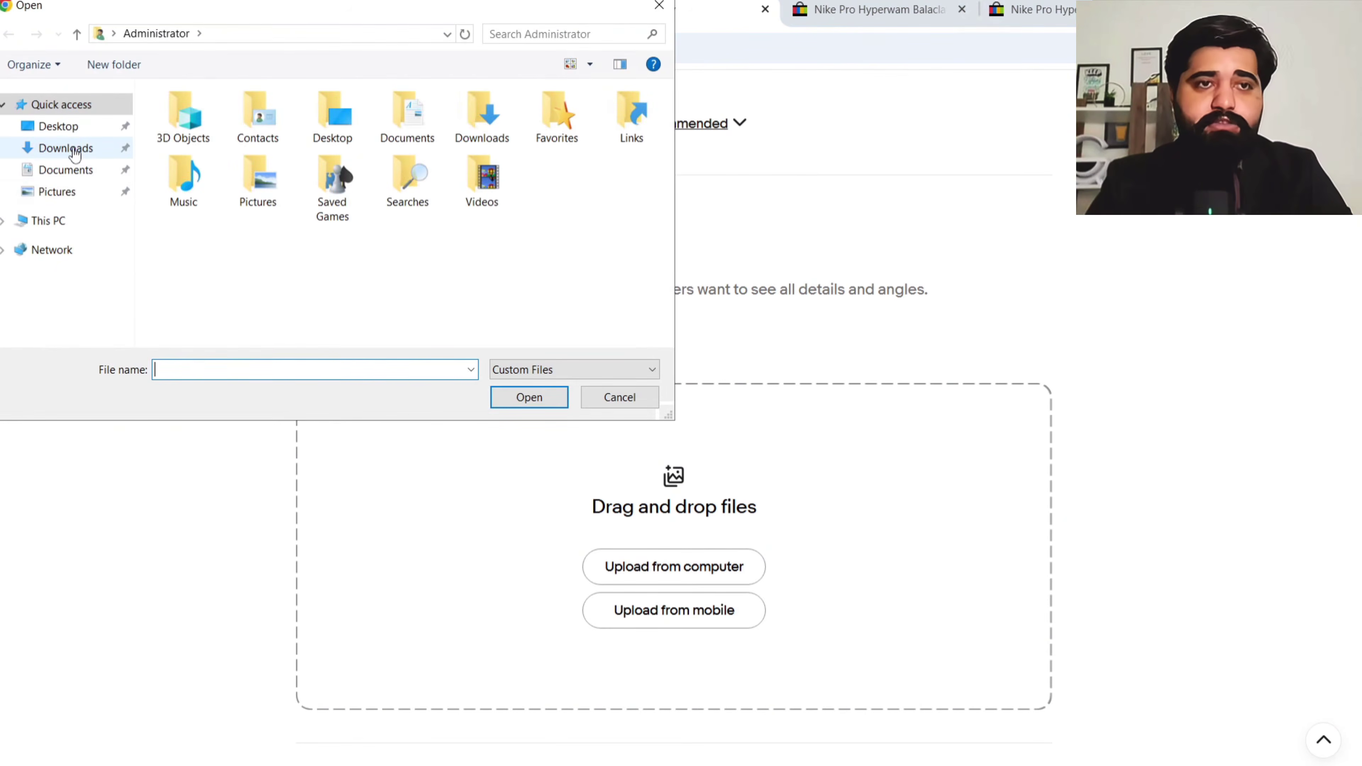
{"action": "left_click", "coordinate": [74, 152]}
{"action": "left_click", "coordinate": [197, 116]}
{"action": "key", "text": "shift+Down"}
{"action": "key", "text": "shift+Down"}
{"action": "key", "text": "shift+Down"}
{"action": "key", "text": "Return"}
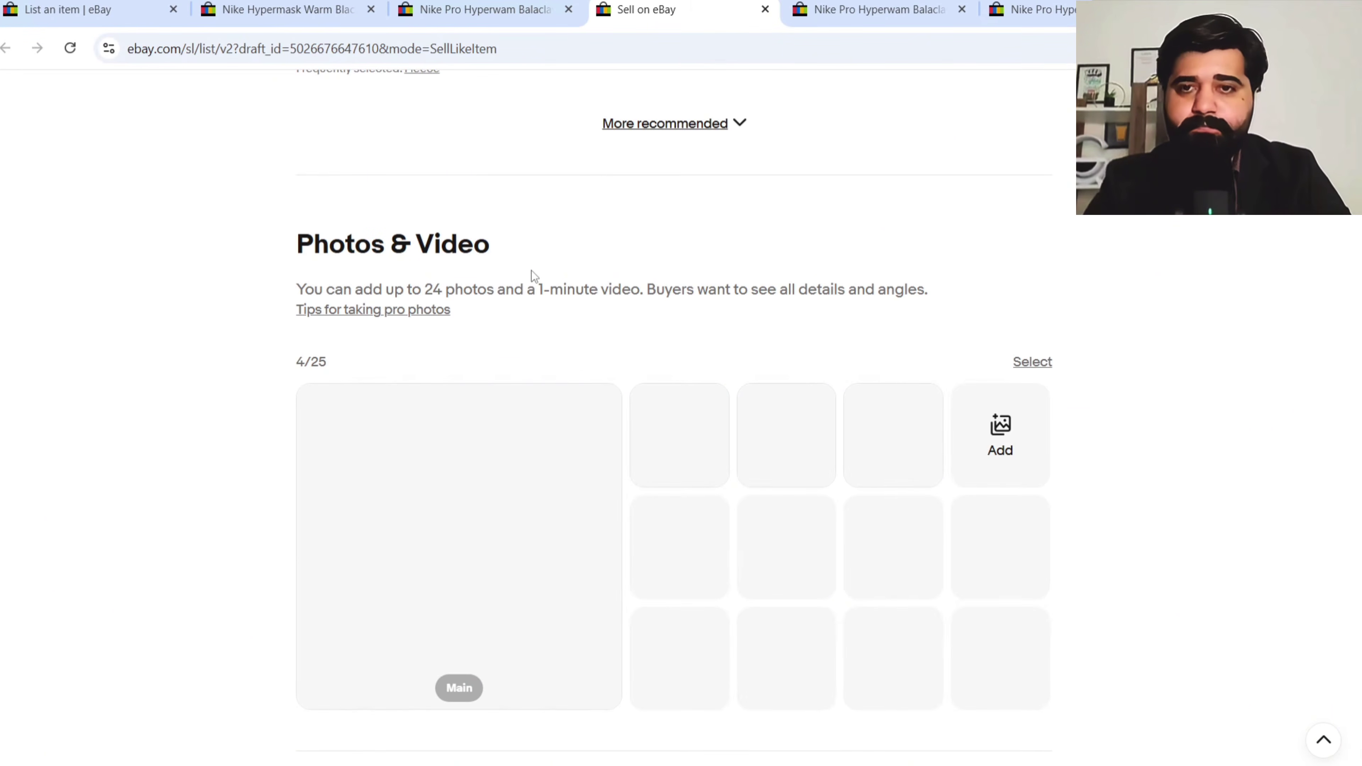
- Make the boxed Nike Pro Therma-FIT Hood photo the listing's main photo
{"action": "scroll", "coordinate": [1035, 539], "scroll_direction": "down", "scroll_amount": 8}
{"action": "left_click", "coordinate": [1032, 537]}
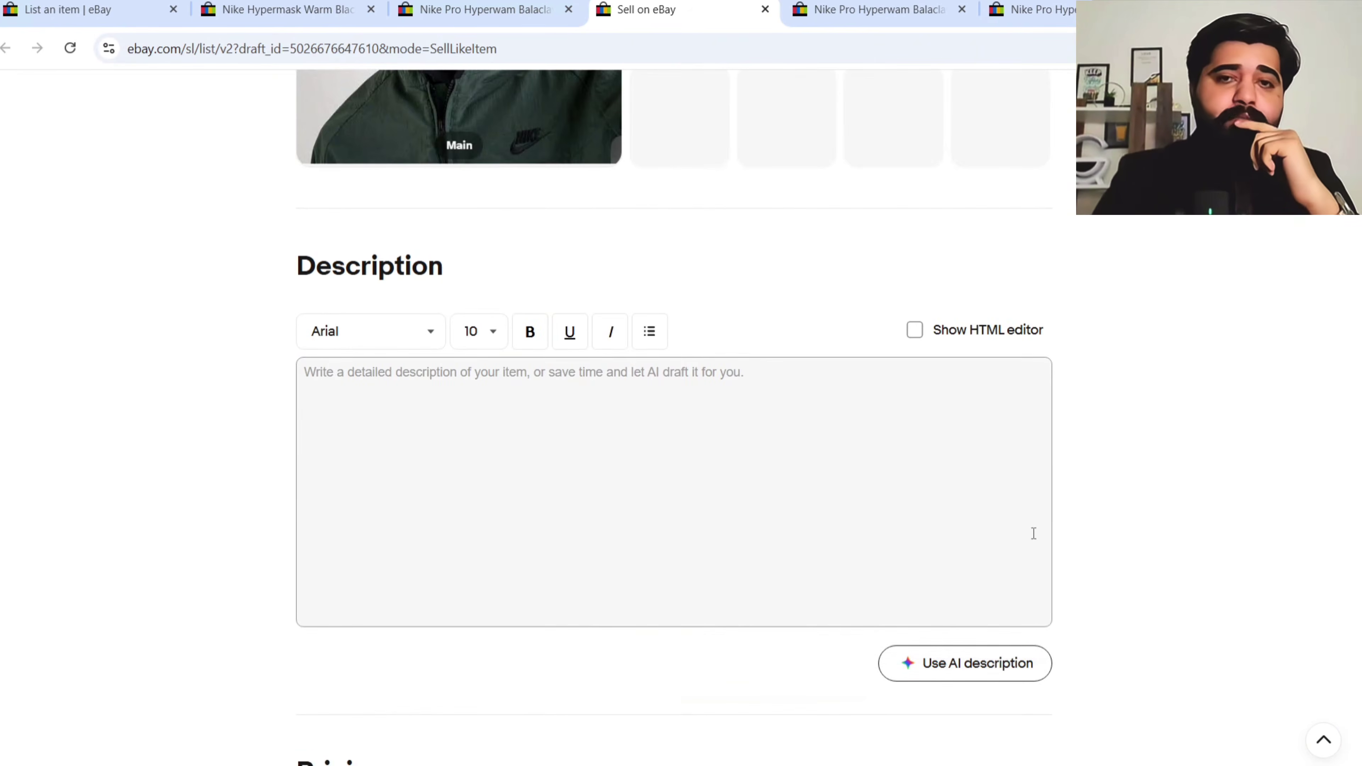
{"action": "scroll", "coordinate": [871, 501], "scroll_direction": "up", "scroll_amount": 2}
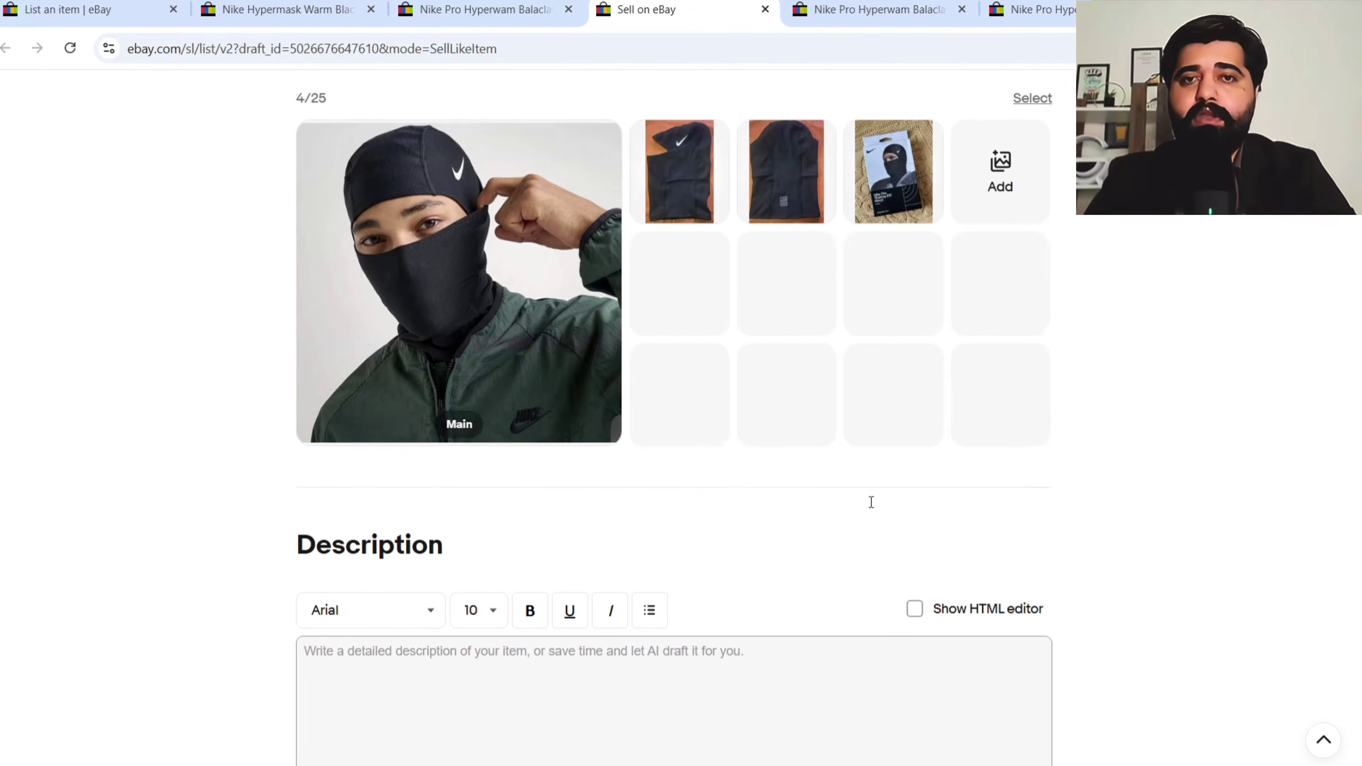
{"action": "left_click_drag", "start_coordinate": [867, 194], "coordinate": [389, 337]}
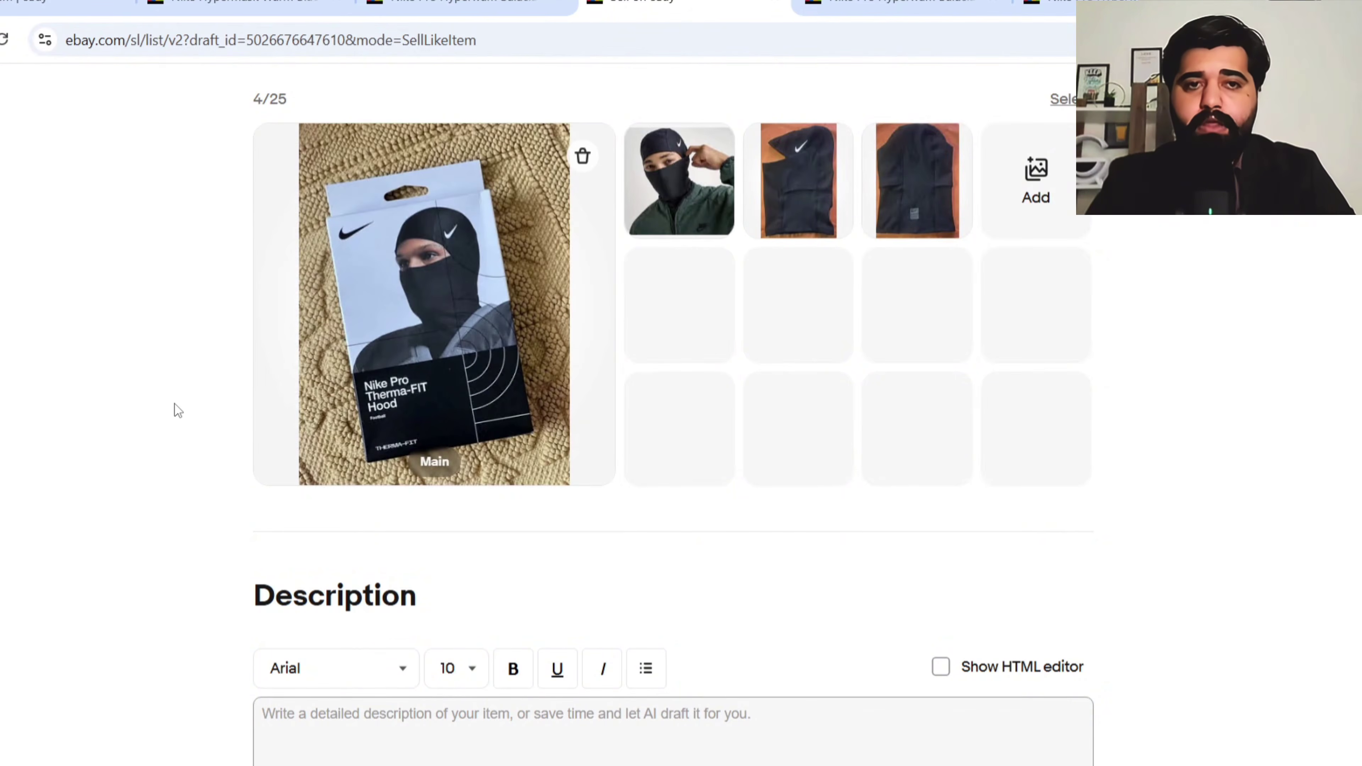
- Start the listing's description and review the item specifics and seller's description on the original balaclava item page
{"action": "scroll", "coordinate": [490, 341], "scroll_direction": "down", "scroll_amount": 6}
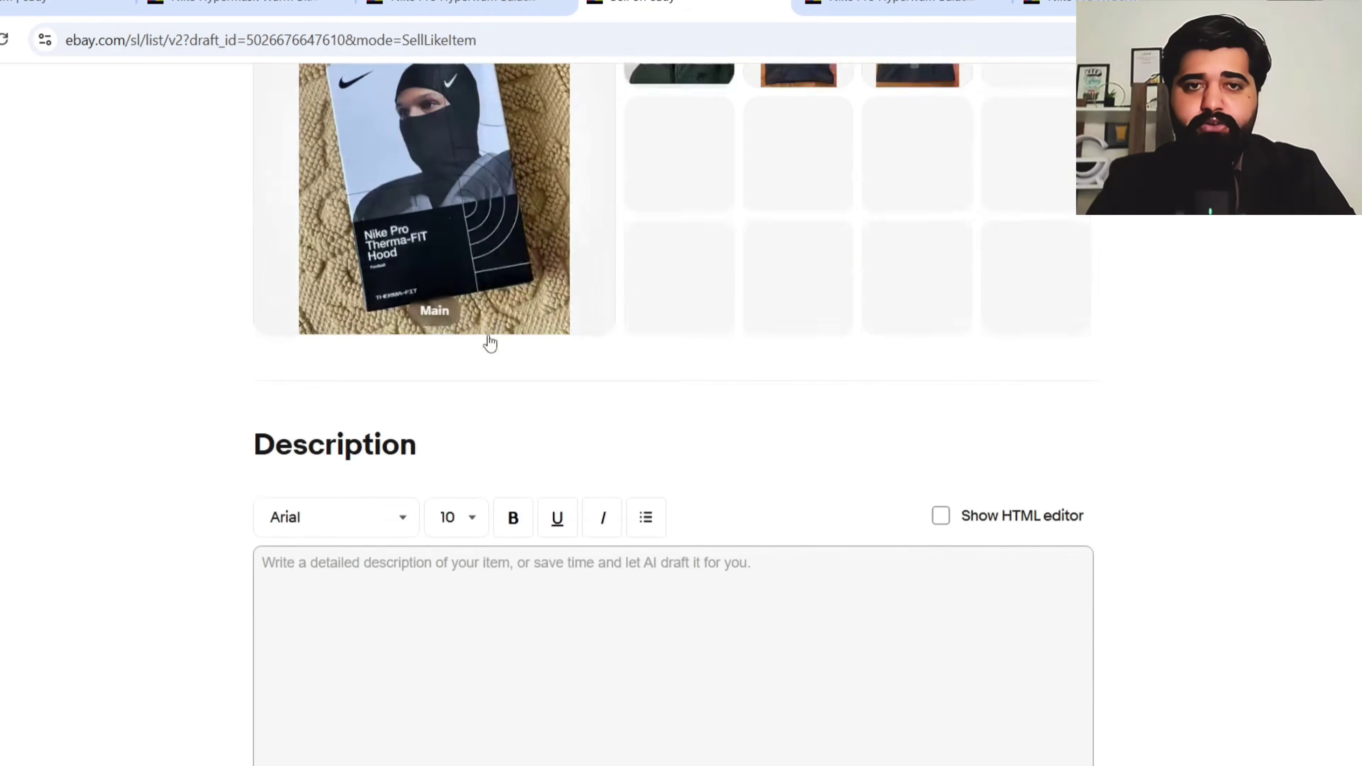
{"action": "left_click", "coordinate": [386, 378]}
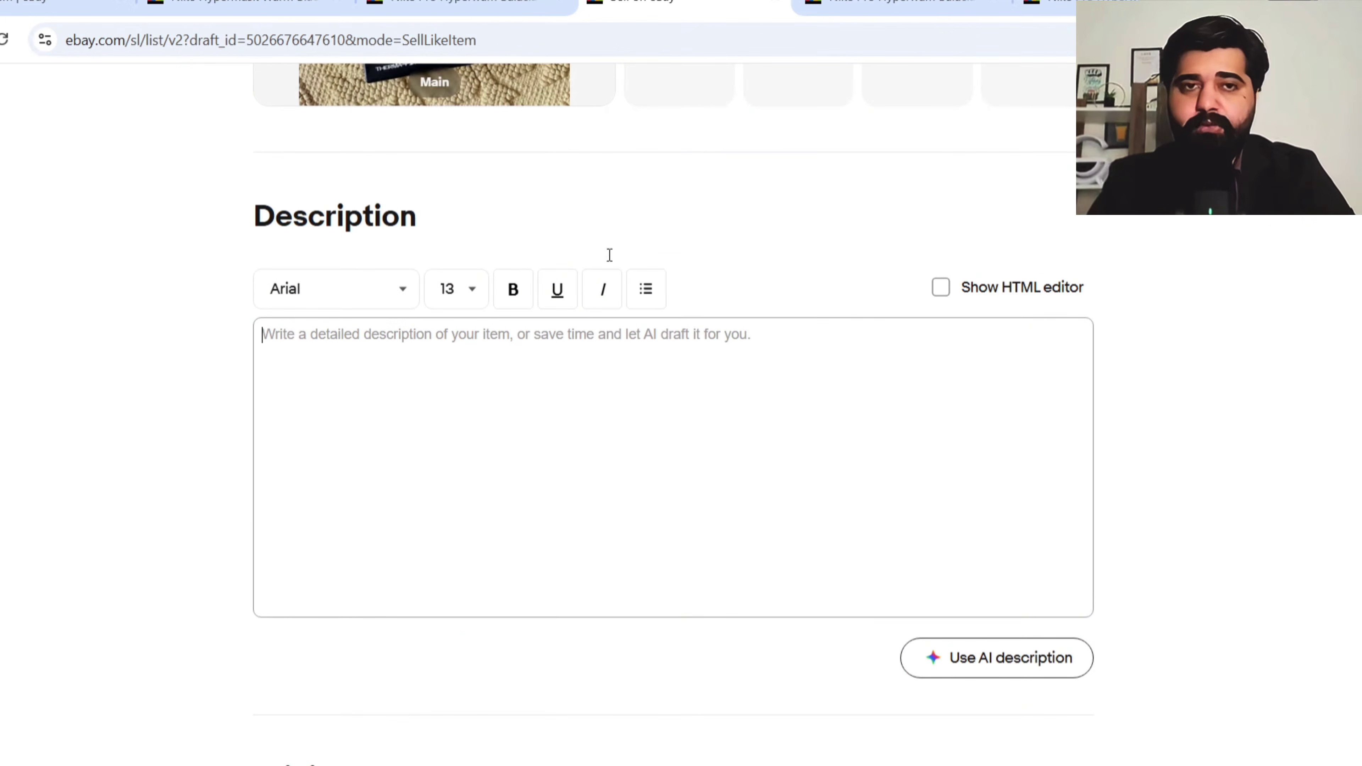
{"action": "left_click", "coordinate": [906, 4]}
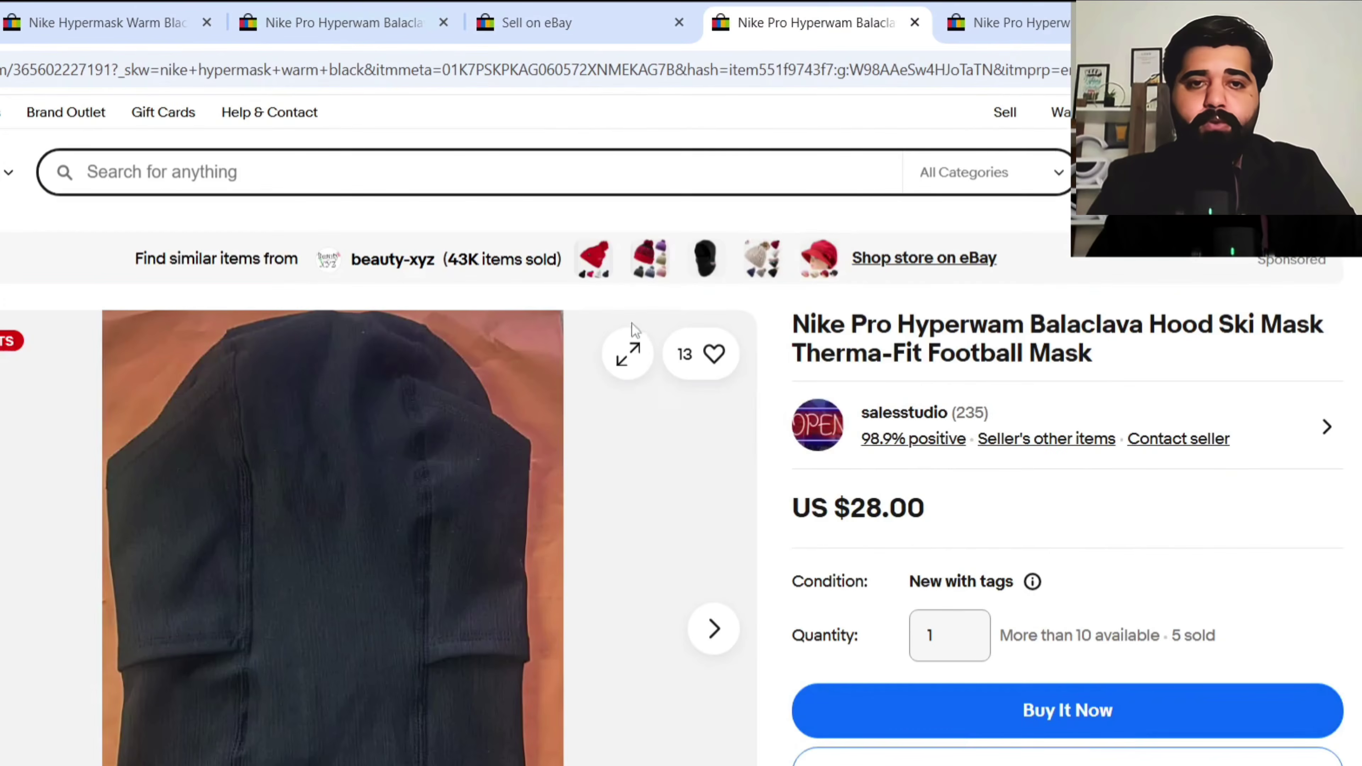
{"action": "scroll", "coordinate": [694, 429], "scroll_direction": "down", "scroll_amount": 10}
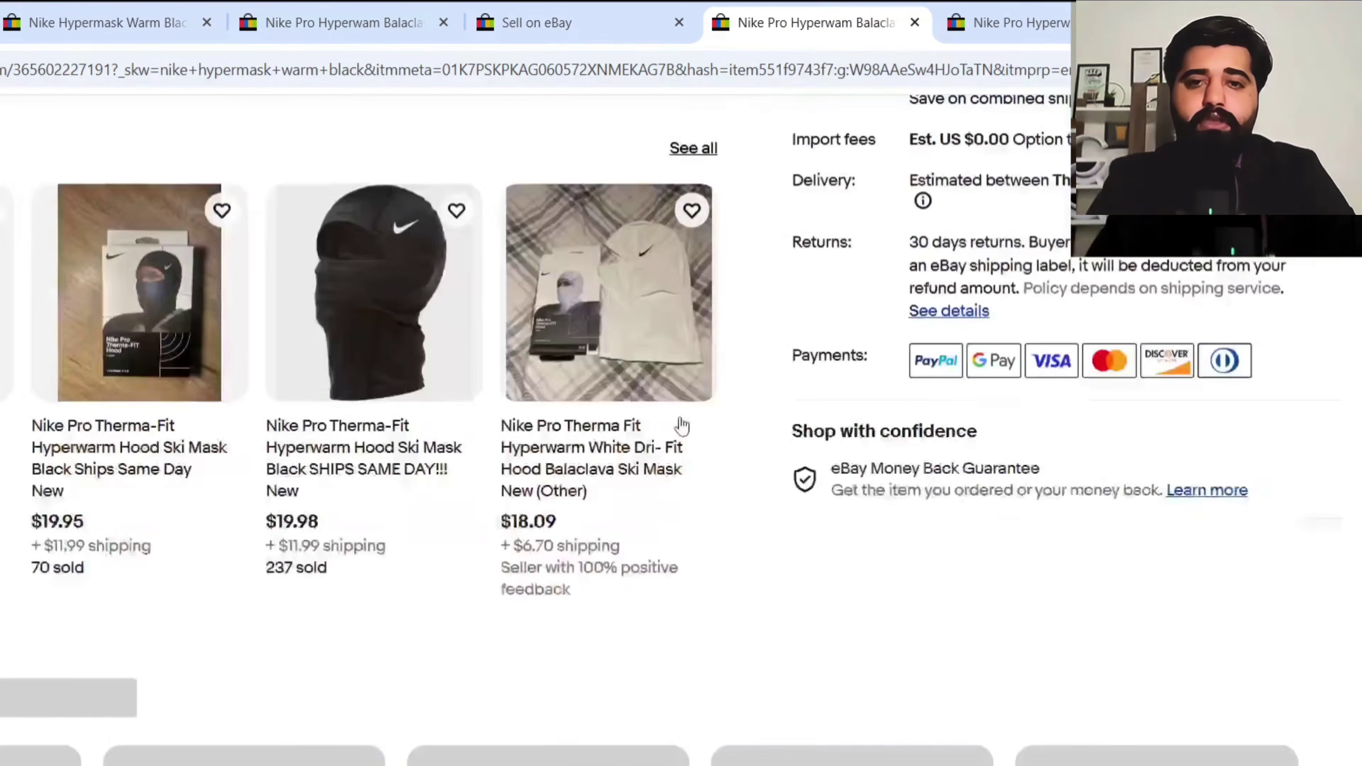
{"action": "scroll", "coordinate": [766, 355], "scroll_direction": "down", "scroll_amount": 6}
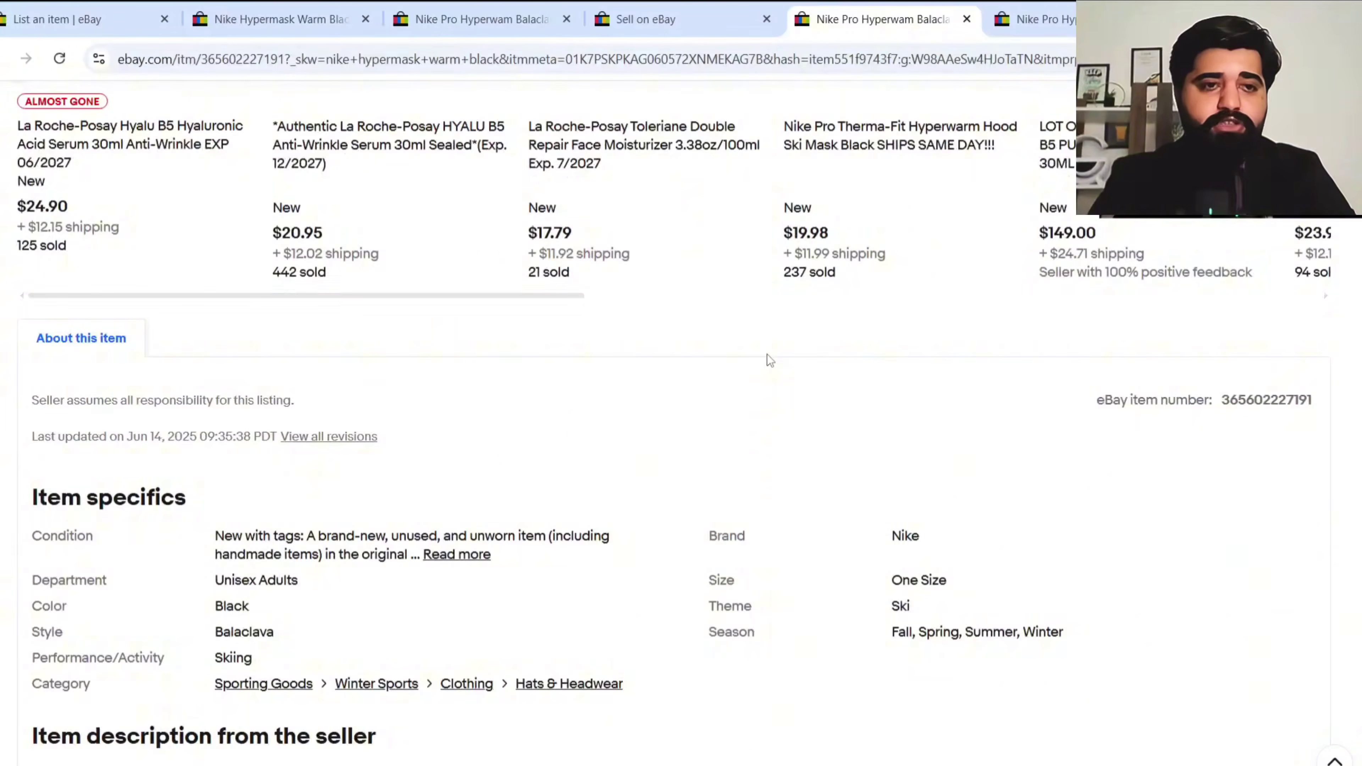
{"action": "scroll", "coordinate": [767, 354], "scroll_direction": "down", "scroll_amount": 5}
{"action": "scroll", "coordinate": [767, 354], "scroll_direction": "down", "scroll_amount": 2}
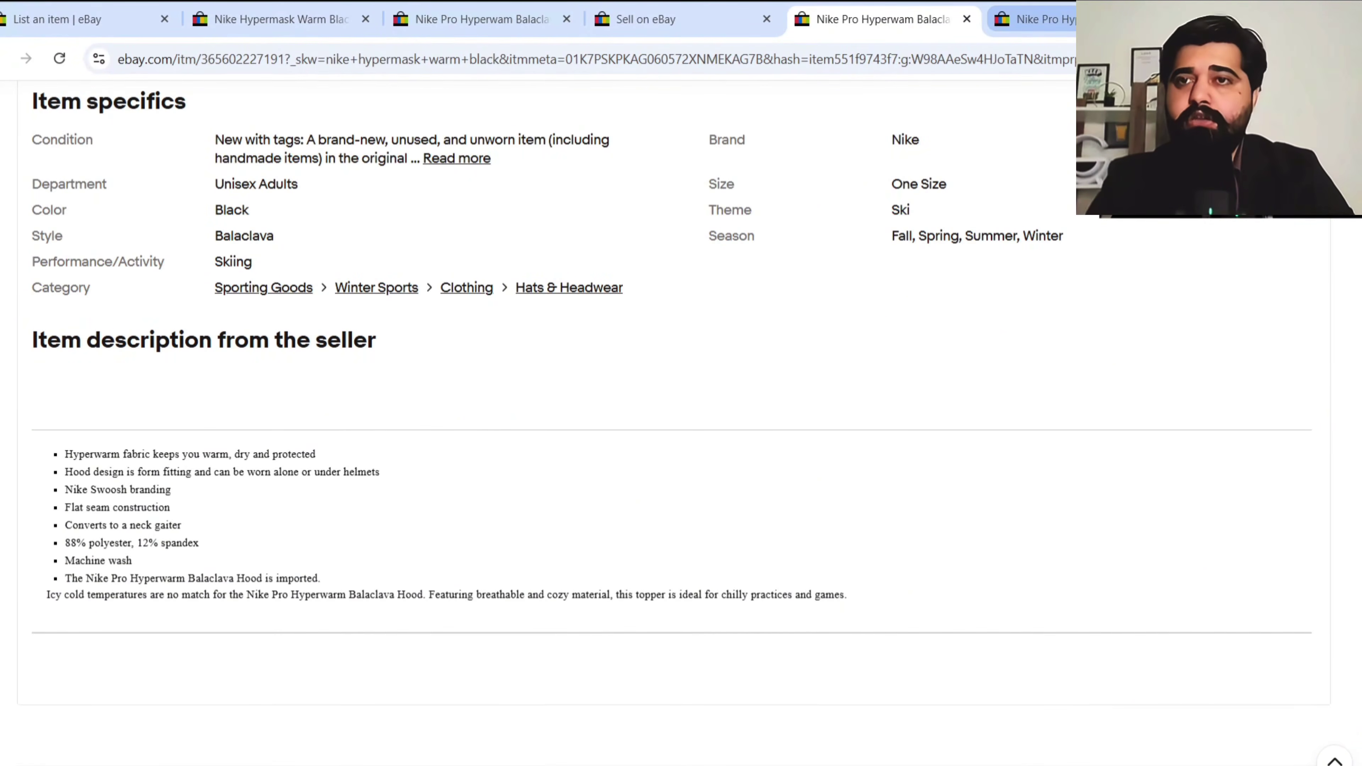
- Open walmart.com and amazon.com in separate new browser tabs
{"action": "key", "text": "ctrl+t"}
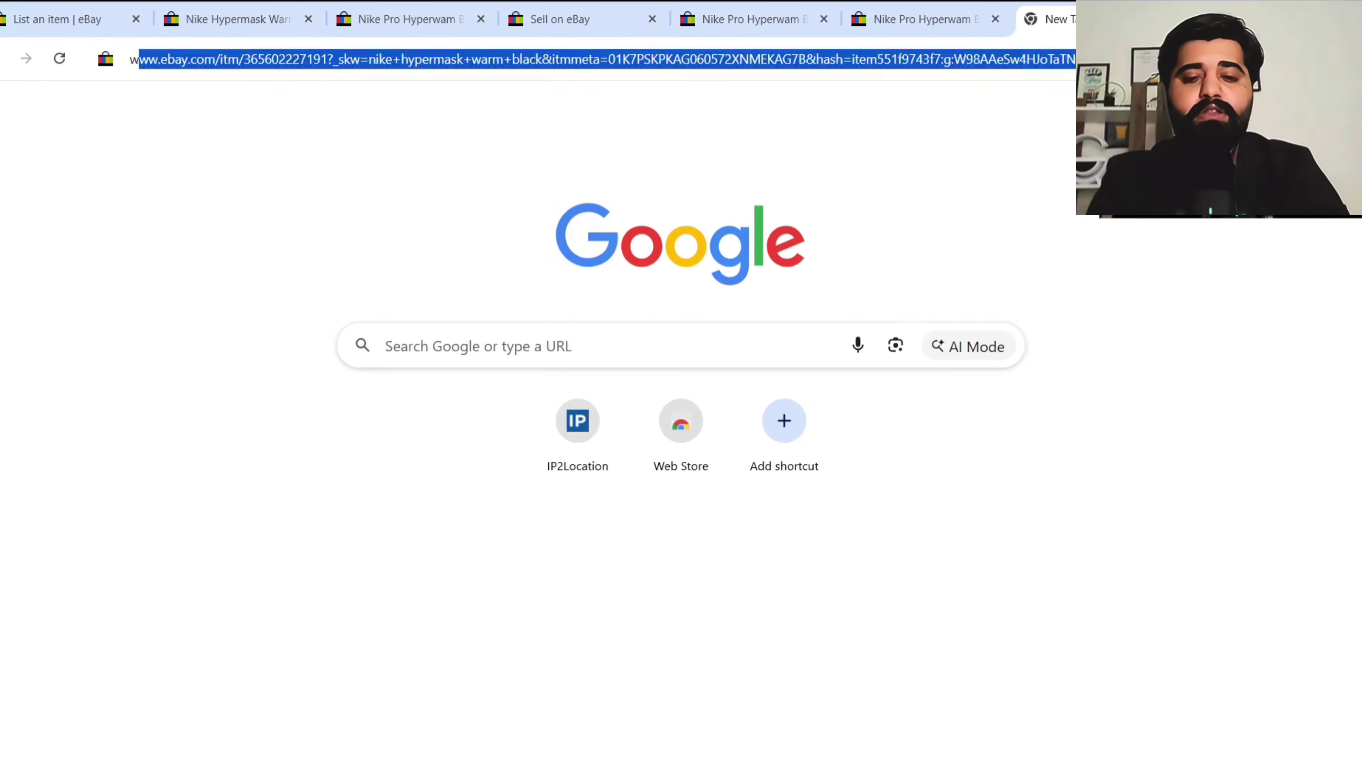
{"action": "type", "text": "walmart"}
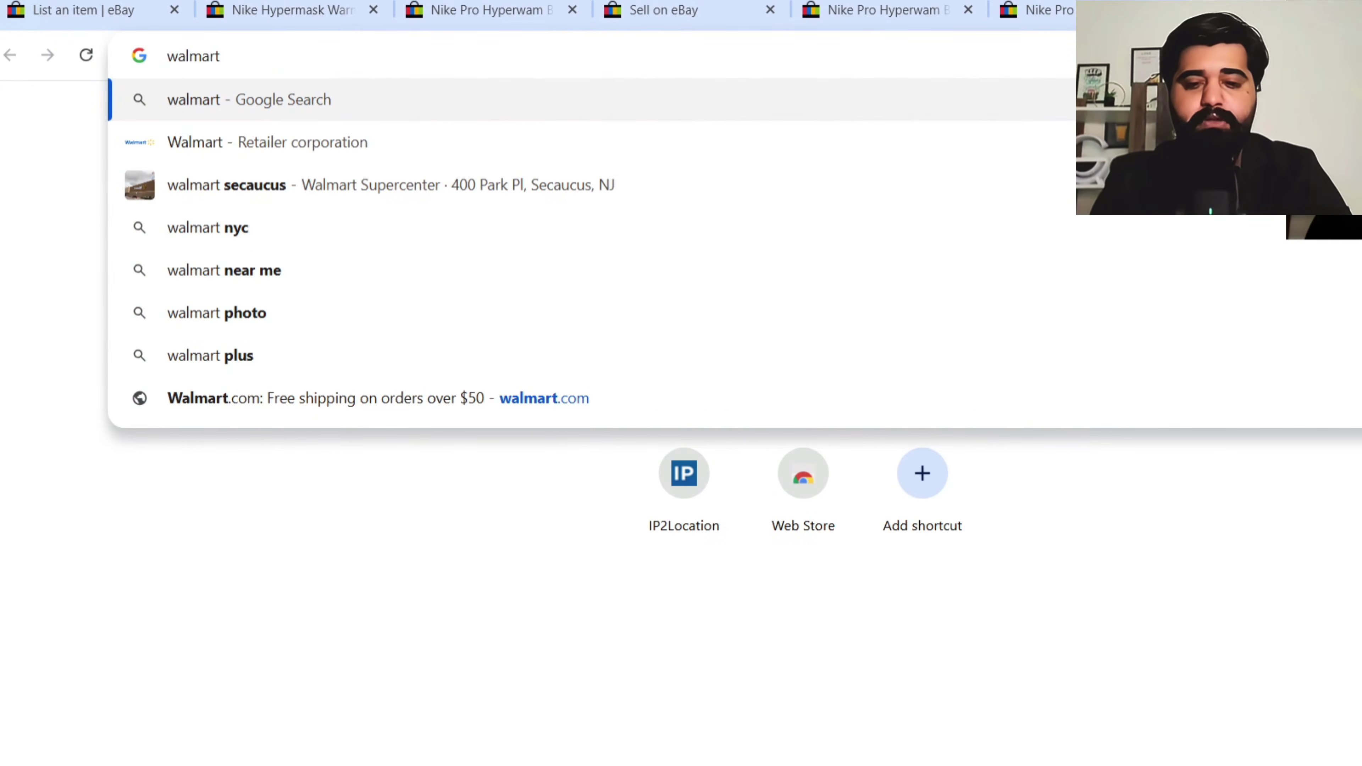
{"action": "type", "text": ".com"}
{"action": "key", "text": "Return"}
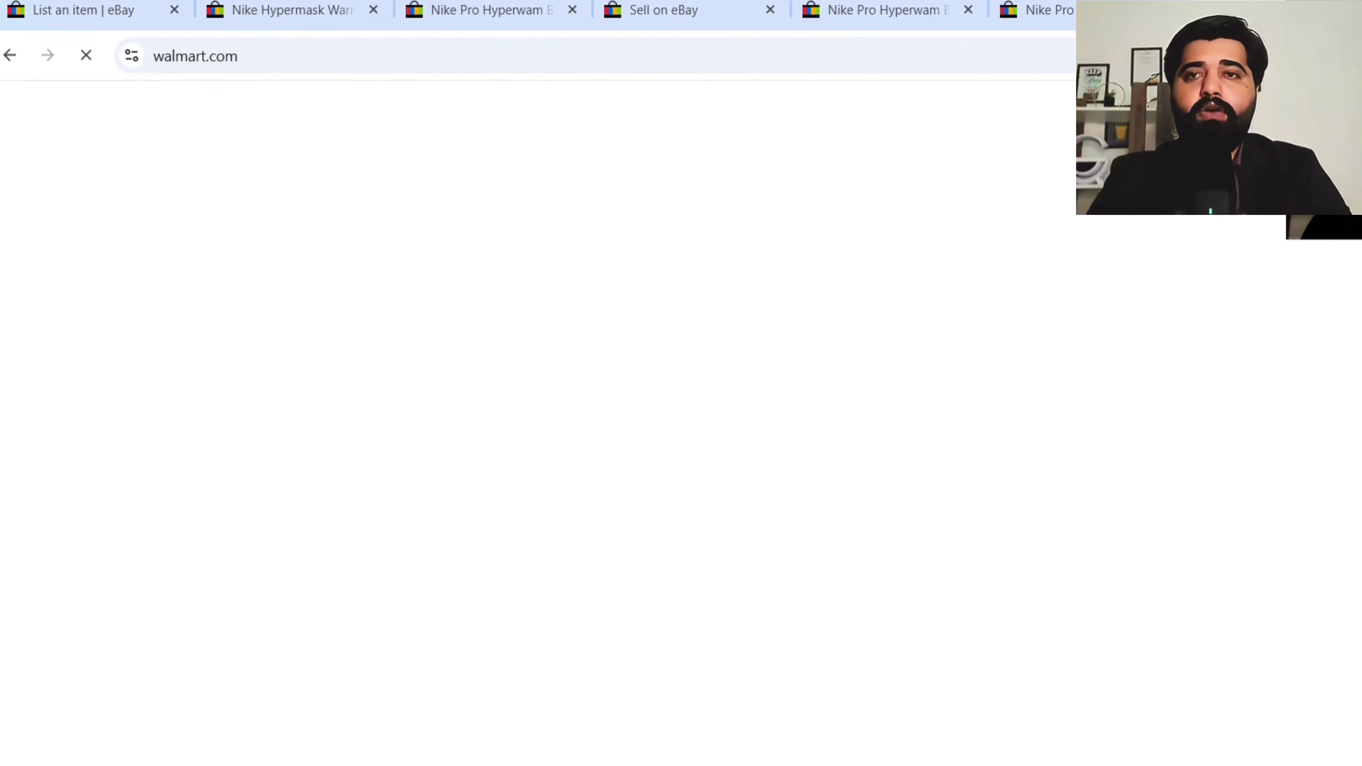
{"action": "key", "text": "ctrl+t"}
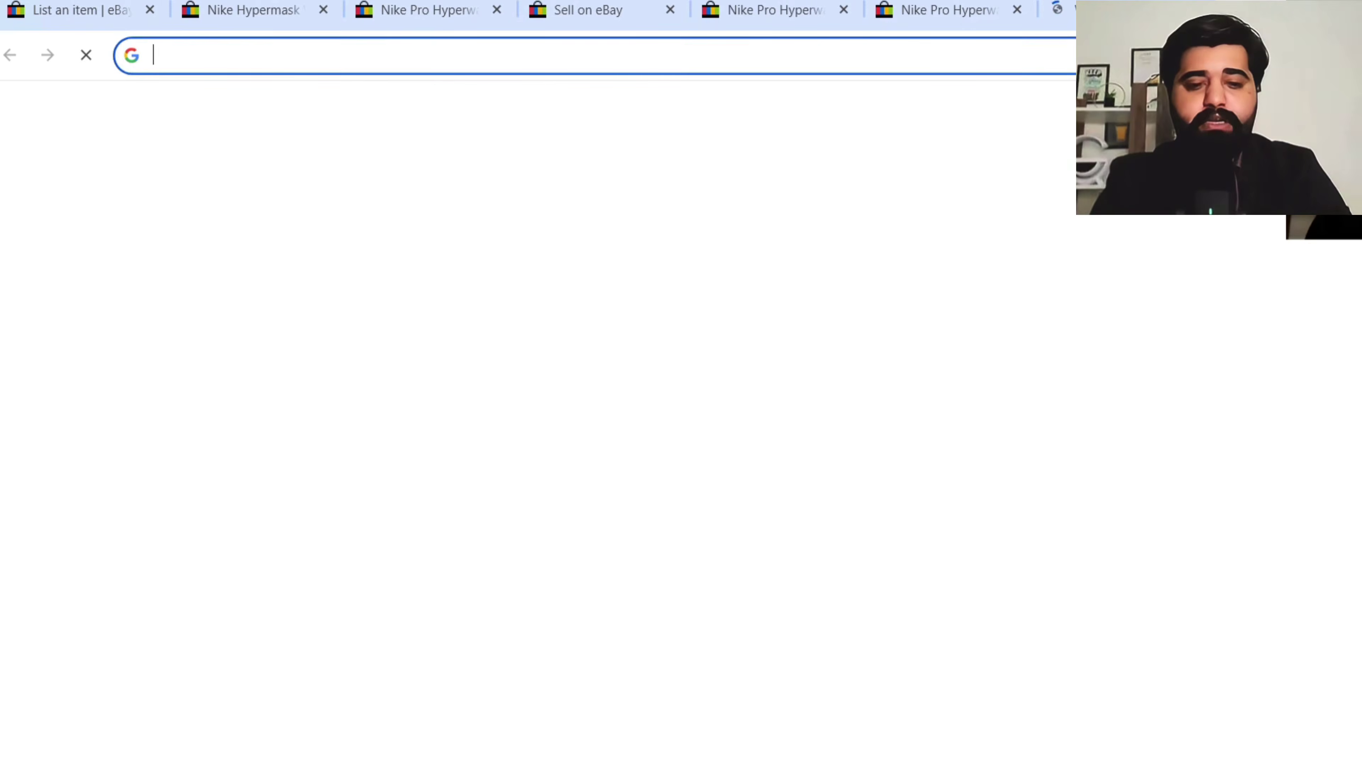
{"action": "type", "text": "amazon"}
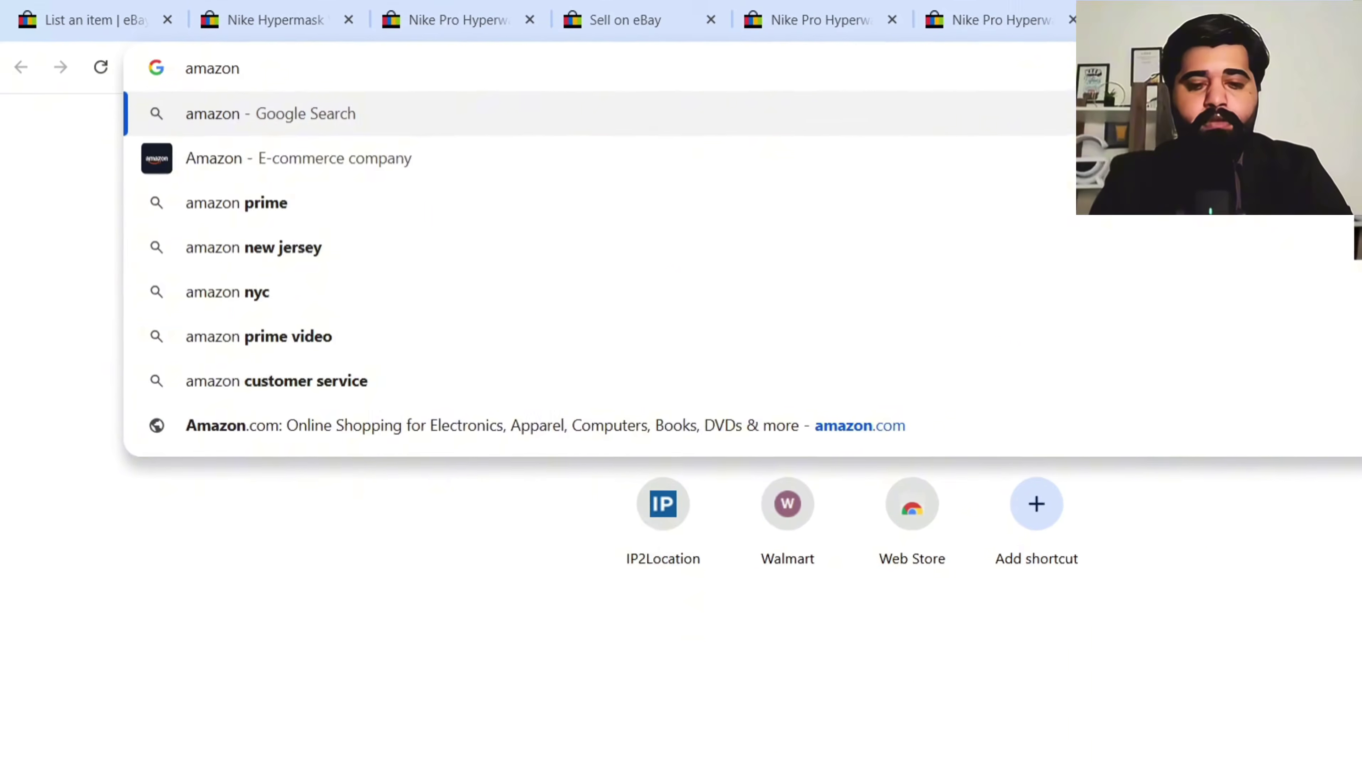
{"action": "type", "text": ".com"}
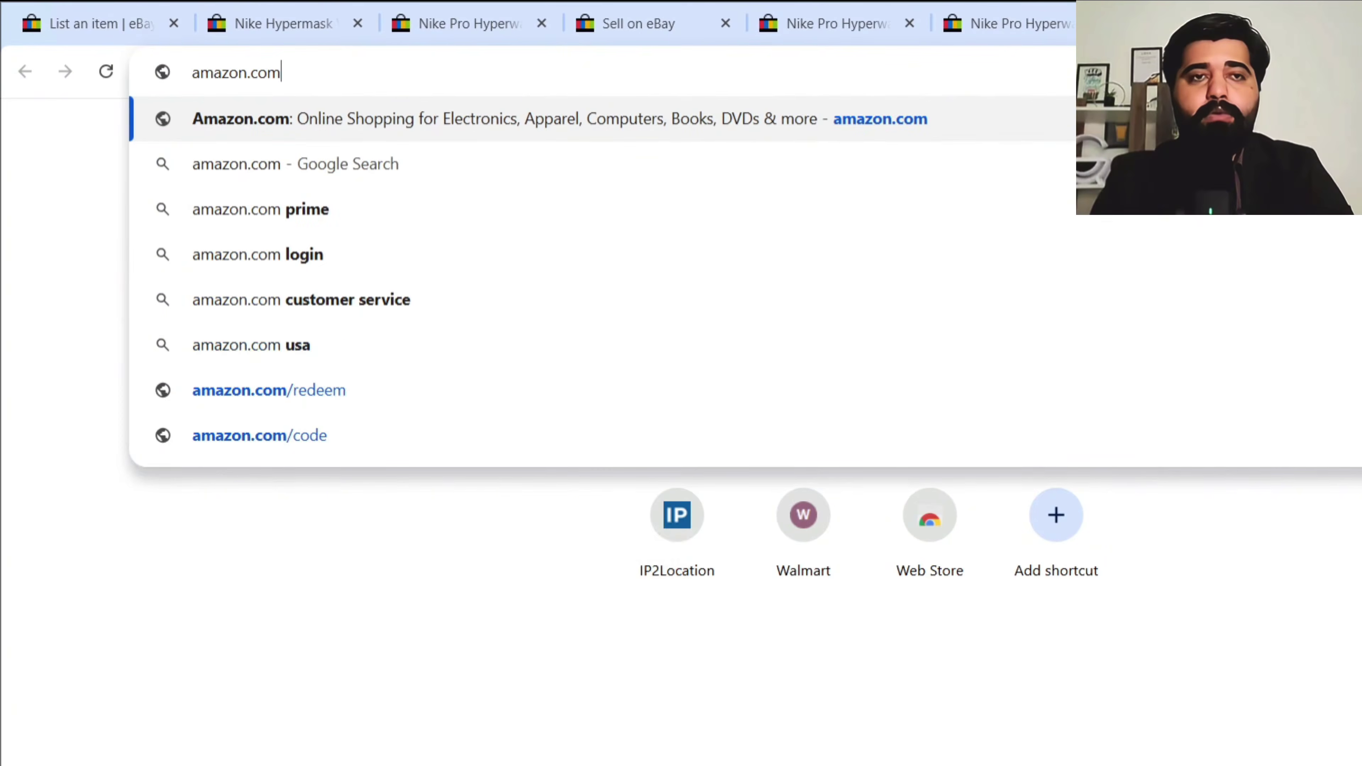
{"action": "key", "text": "Return"}
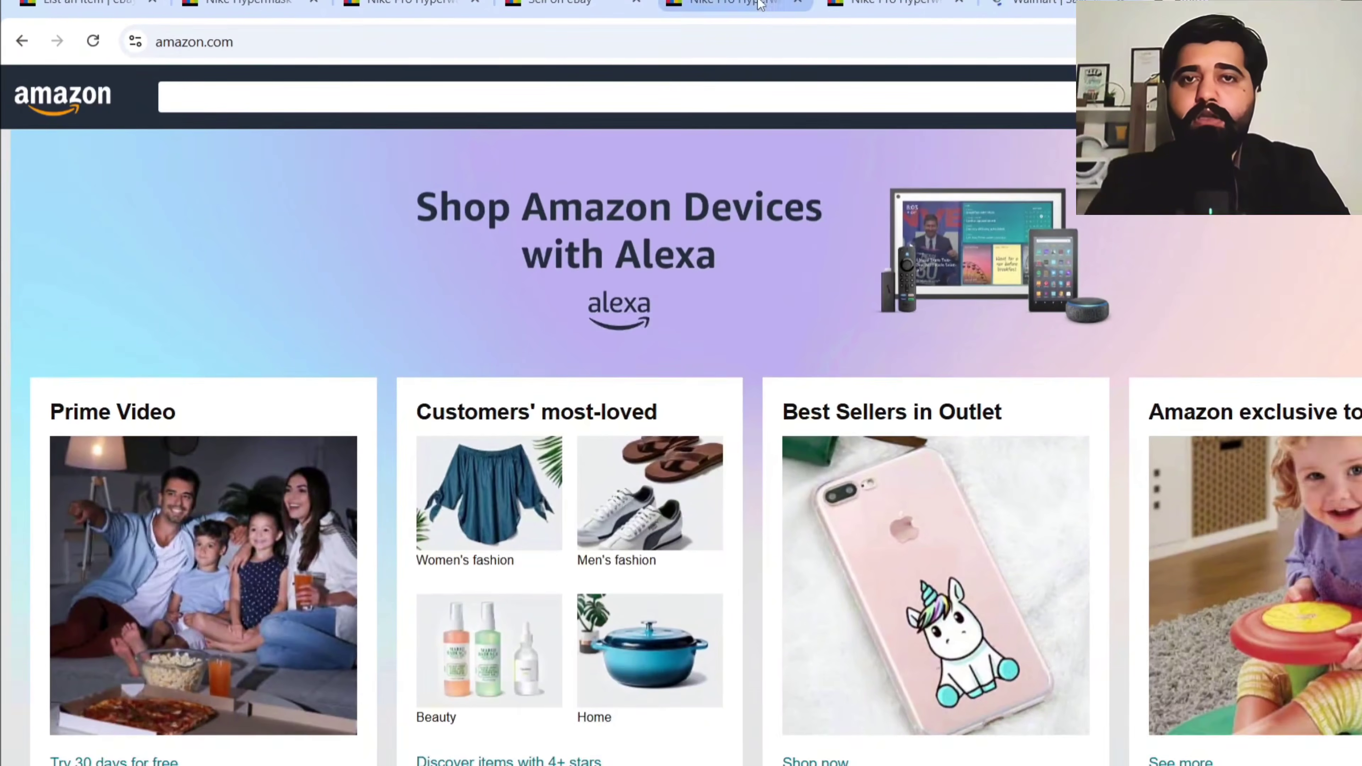
- Search Walmart for the eBay item's full title, "Nike Pro Hyperwam Balaclava Hood Ski Mask Therma-Fit Football Mask"
{"action": "left_click", "coordinate": [759, 5]}
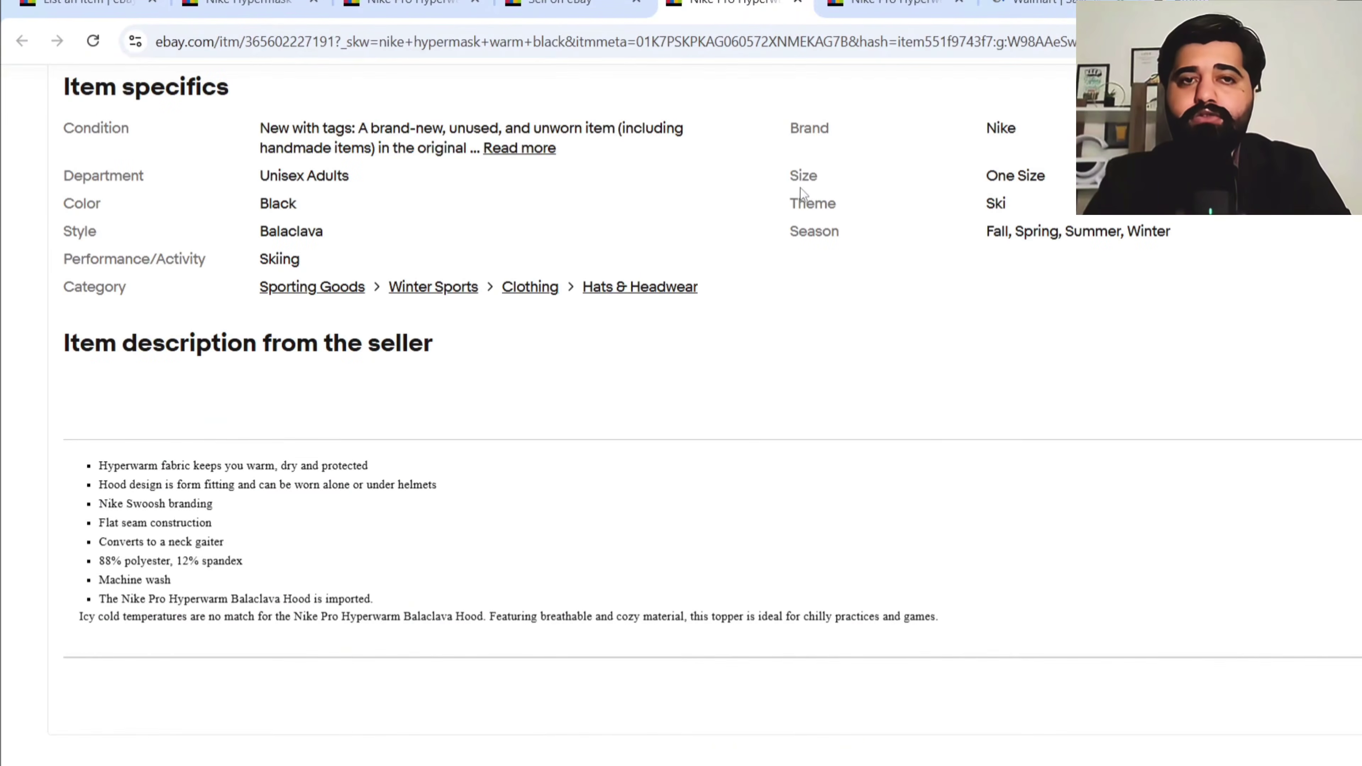
{"action": "scroll", "coordinate": [796, 196], "scroll_direction": "up", "scroll_amount": 5}
{"action": "left_click", "coordinate": [1018, 5]}
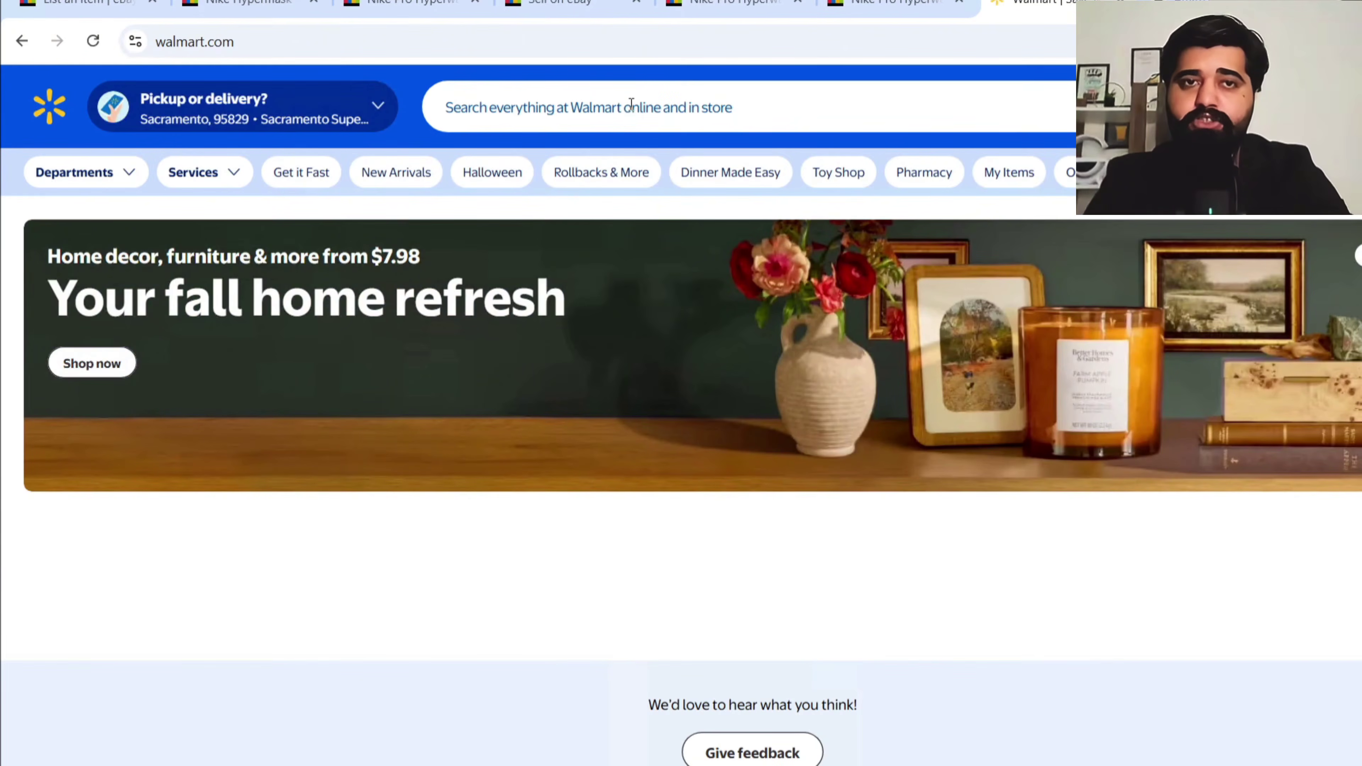
{"action": "left_click", "coordinate": [631, 106]}
{"action": "type", "text": "Nike Pro Hyperwam Balaclava Hood Ski Mask Therma-Fit Football Mask"}
{"action": "key", "text": "Return"}
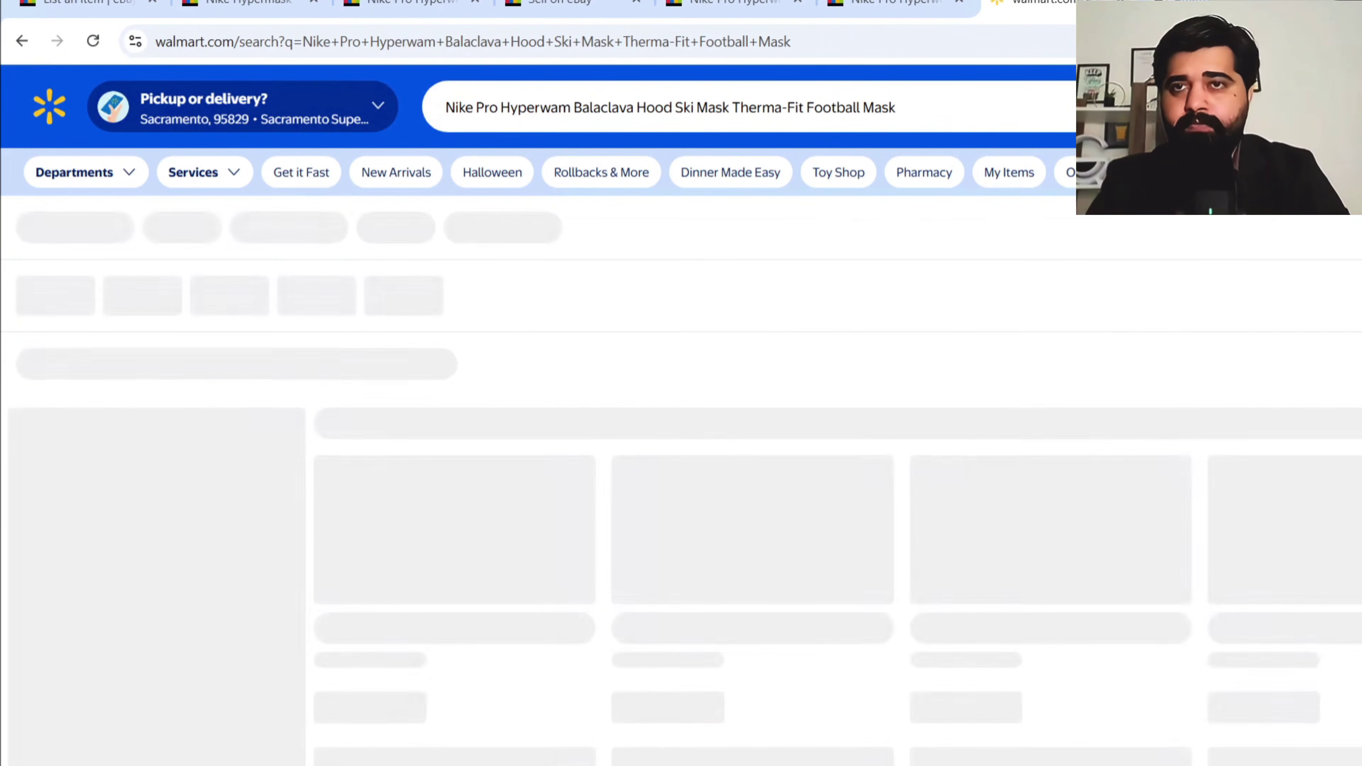
- Search Amazon for "Nike Pro Hyperwam Balaclava Hood Ski Mask Therma-Fit Football Mask"
{"action": "left_click", "coordinate": [1185, 4]}
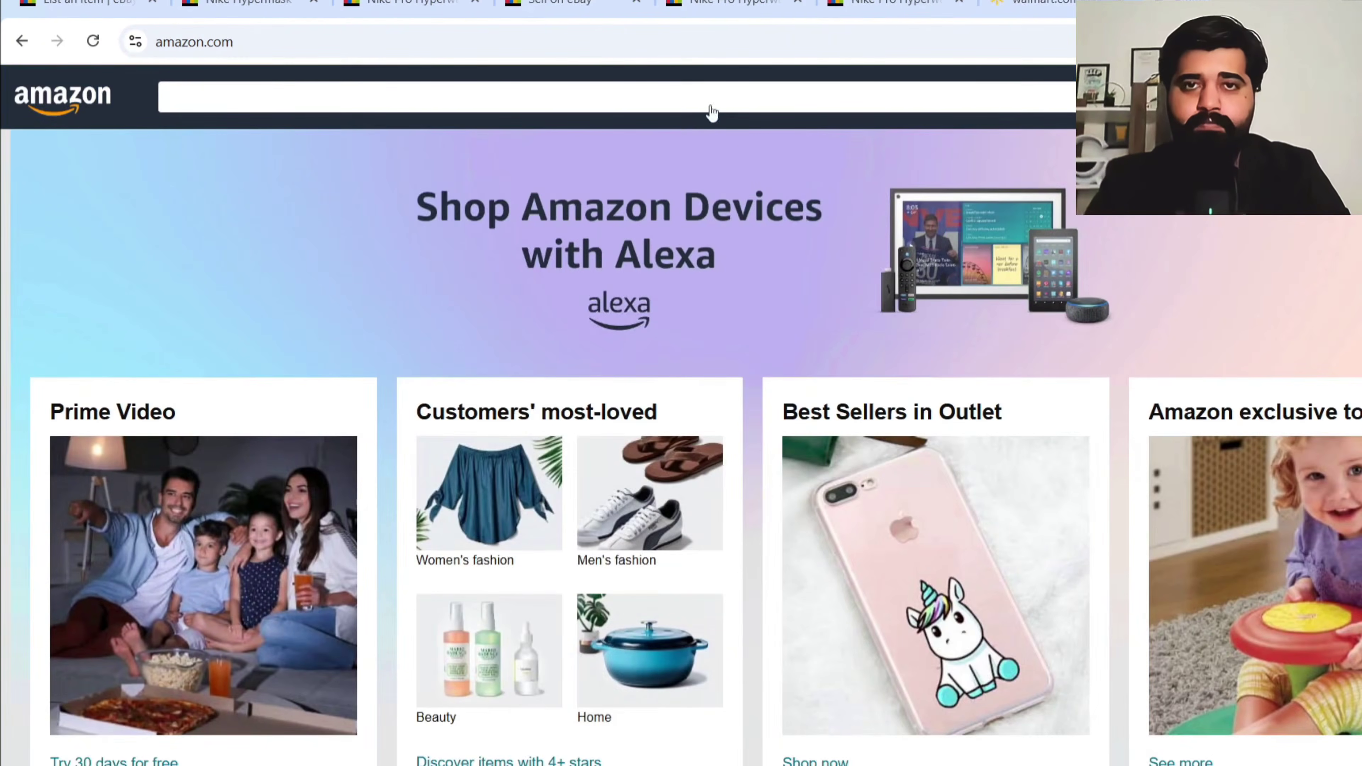
{"action": "type", "text": "Nike Pro Hyperwam Balaclava Hood Ski Mask Therma-Fit Football Mask"}
{"action": "key", "text": "Return"}
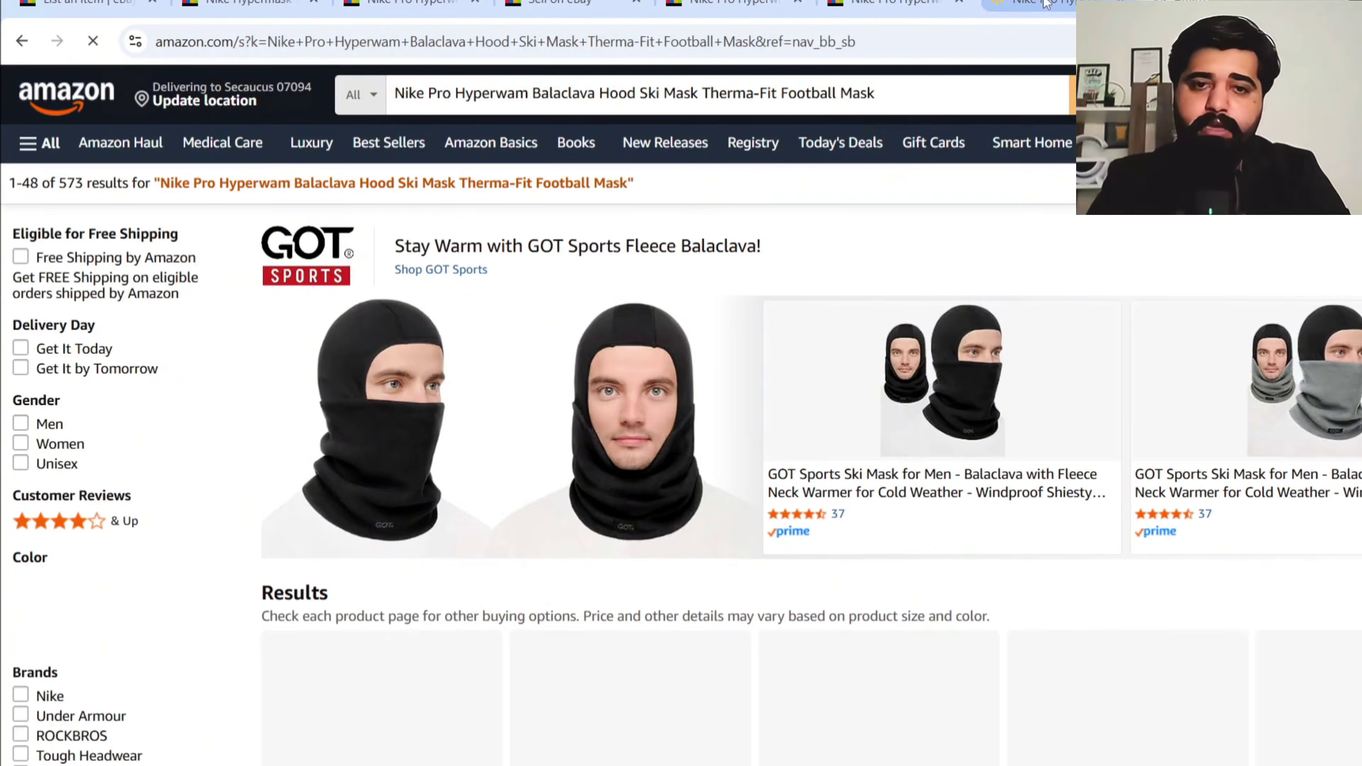
- Compare the Nike balaclava offers in the Walmart search results and return to the Amazon results
{"action": "left_click", "coordinate": [1046, 4]}
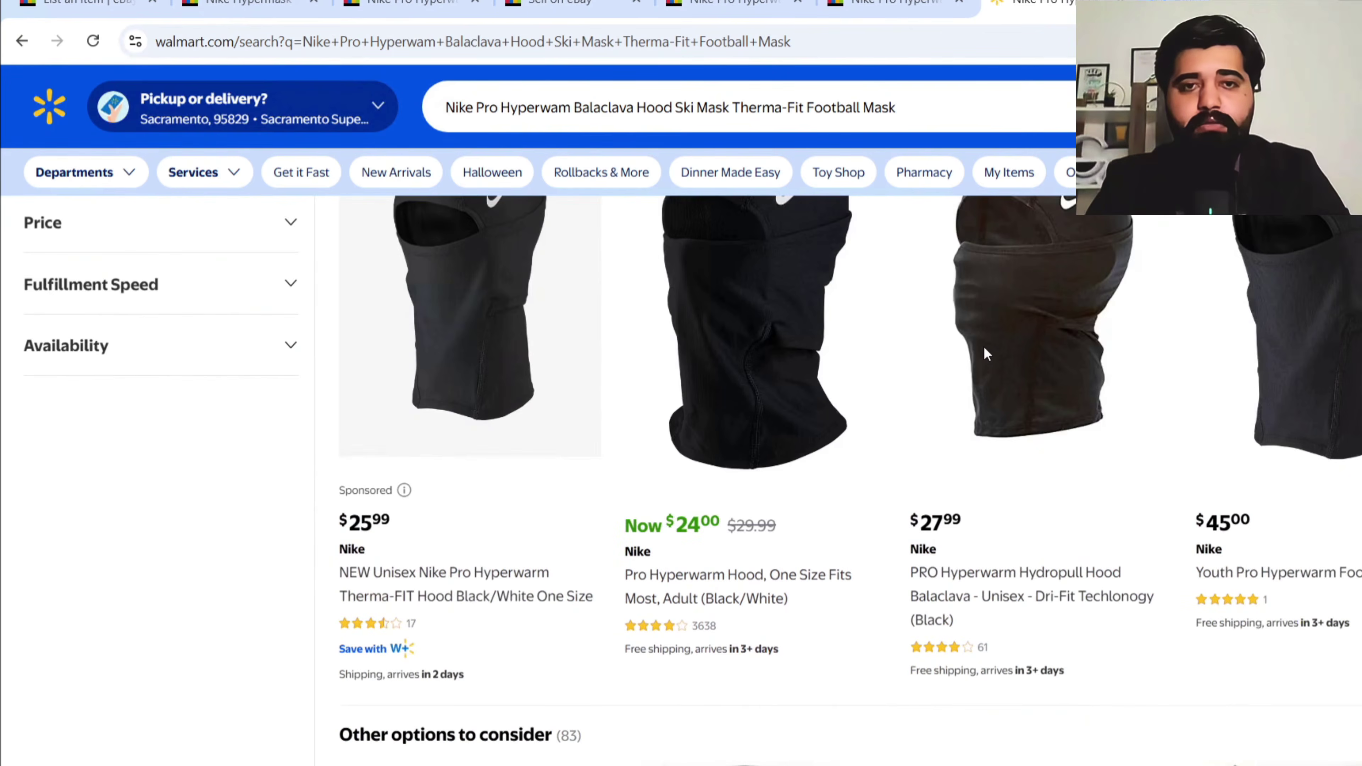
{"action": "scroll", "coordinate": [987, 354], "scroll_direction": "up", "scroll_amount": 4}
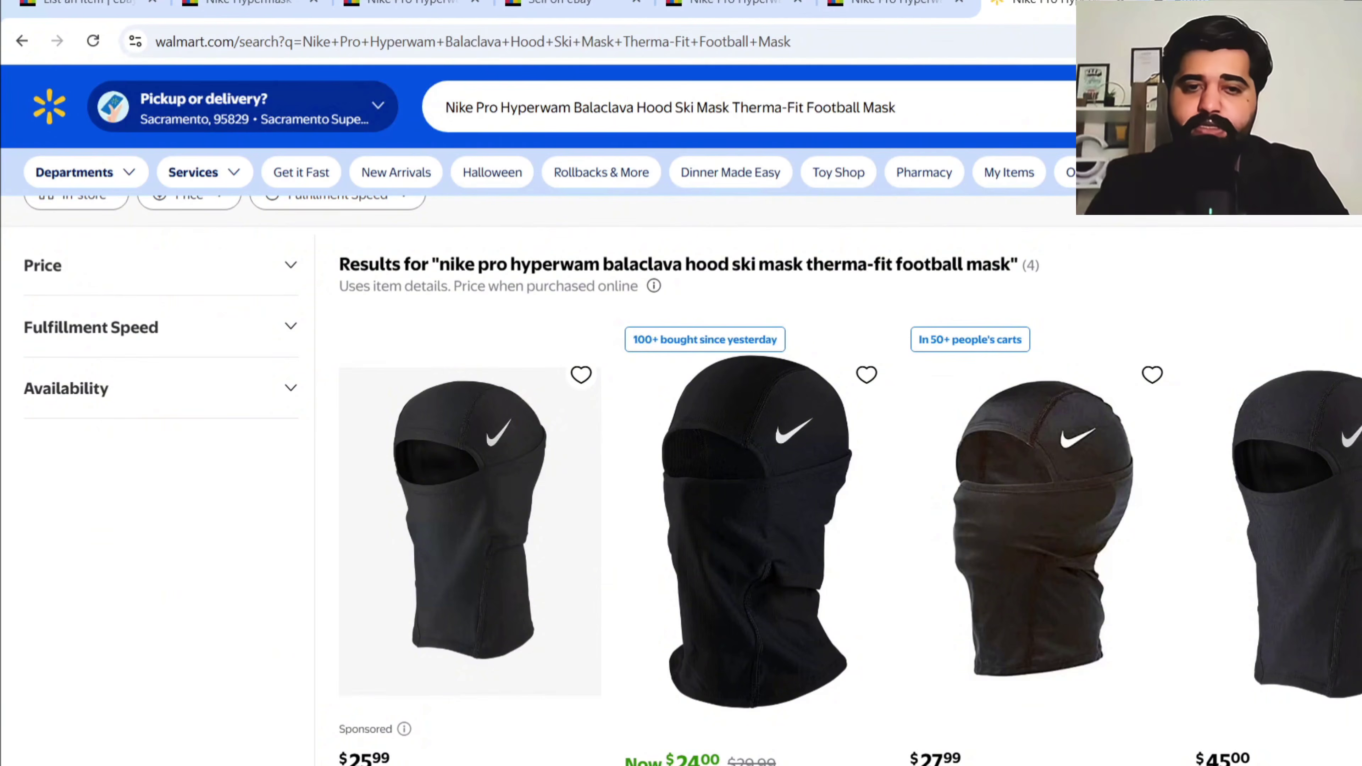
{"action": "left_click", "coordinate": [1012, 367]}
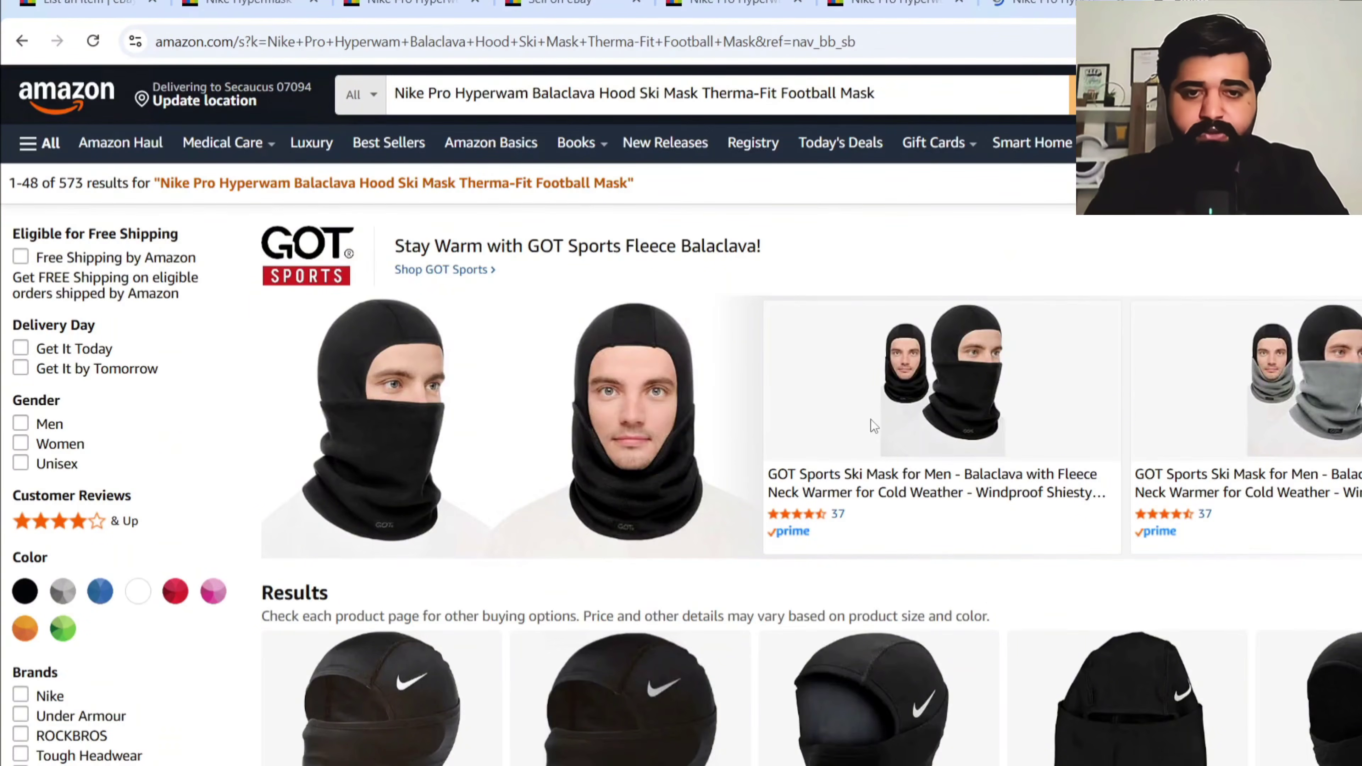
- Open the first Nike balaclava result on Amazon and expand its full "About this item" list
{"action": "left_click", "coordinate": [426, 734]}
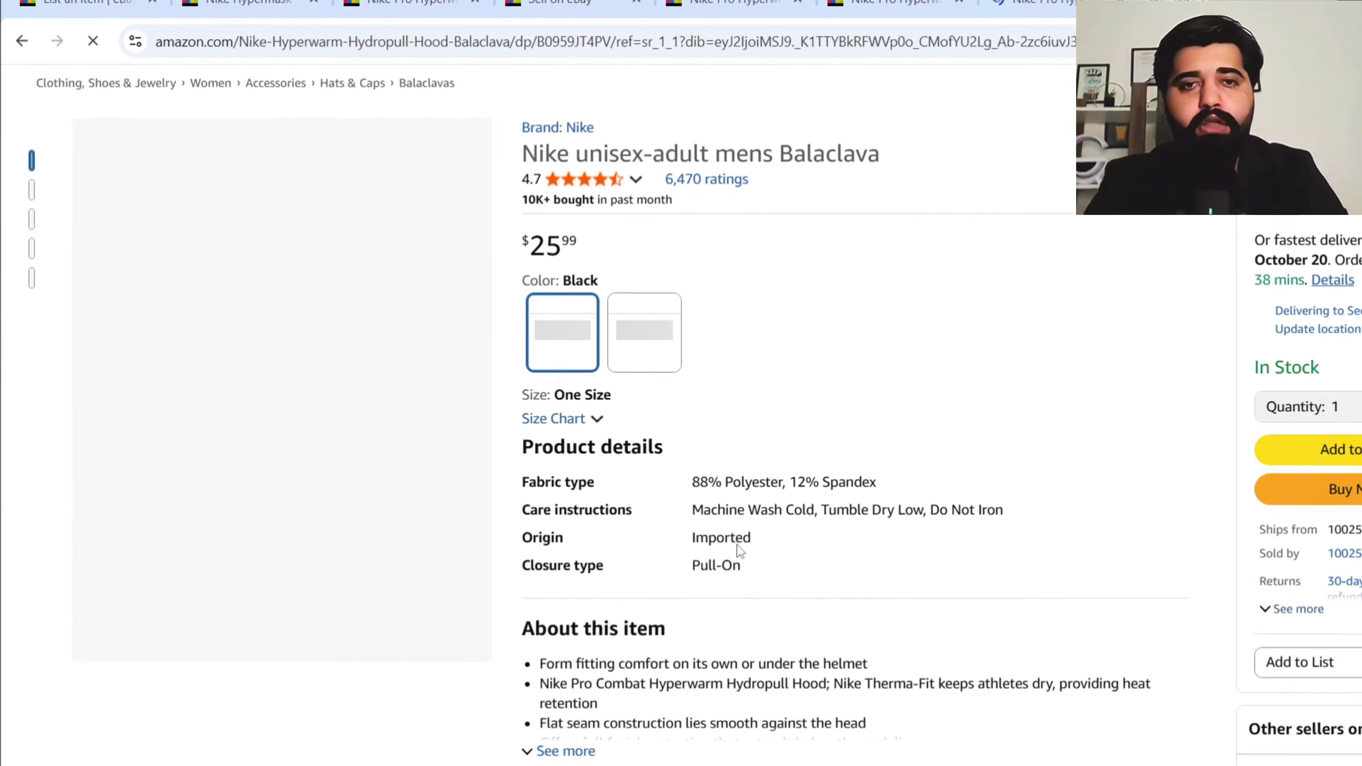
{"action": "scroll", "coordinate": [738, 545], "scroll_direction": "down", "scroll_amount": 3}
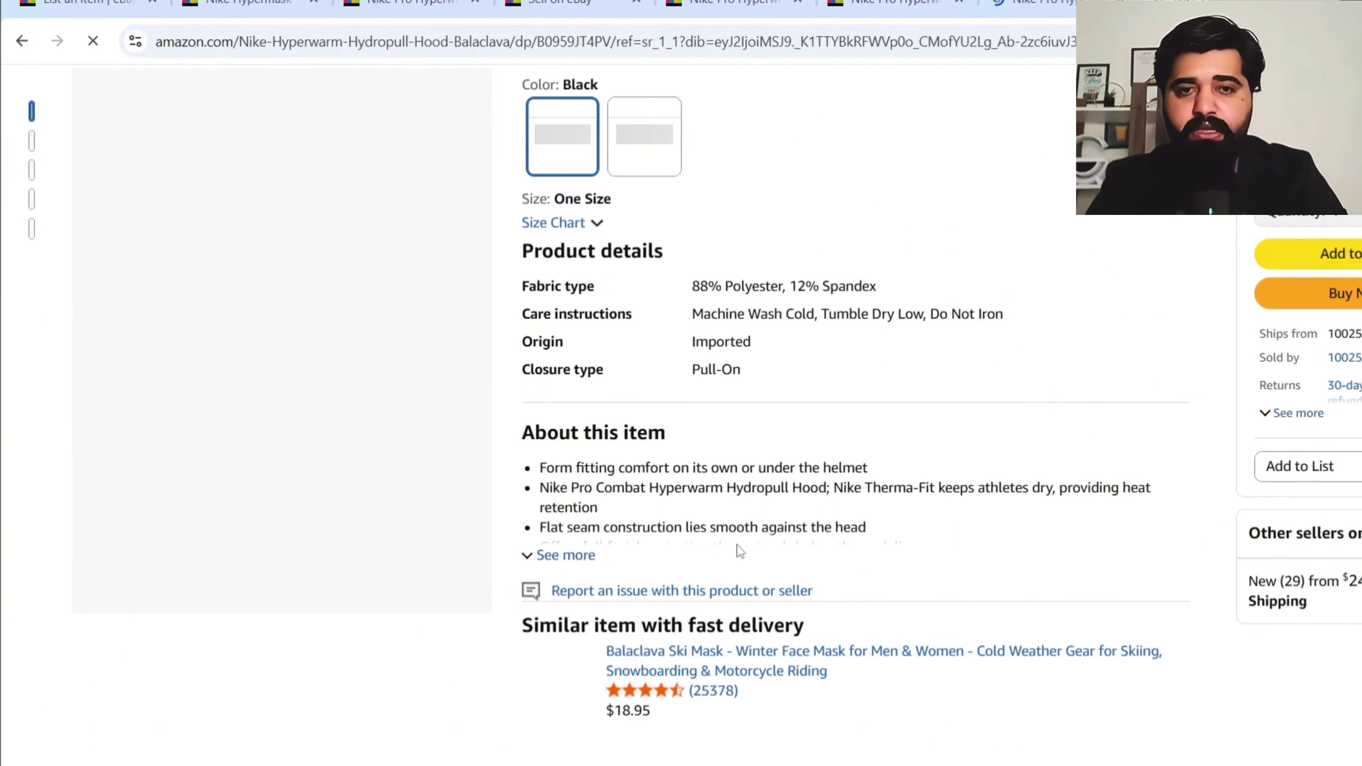
{"action": "left_click", "coordinate": [566, 555]}
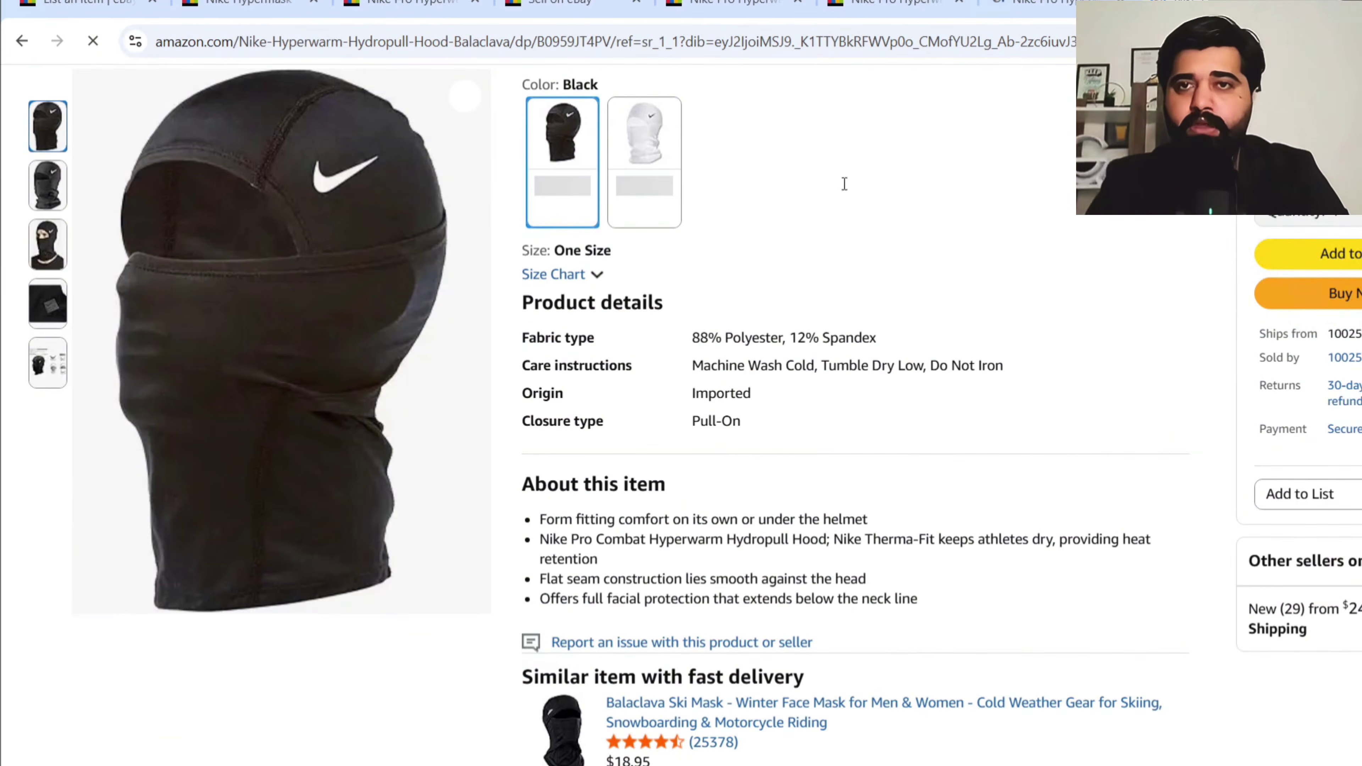
- Open the full item details of the Nike Pro Hyperwarm Therma-FIT Hood on Walmart and copy its product details text
{"action": "left_click", "coordinate": [1048, 3]}
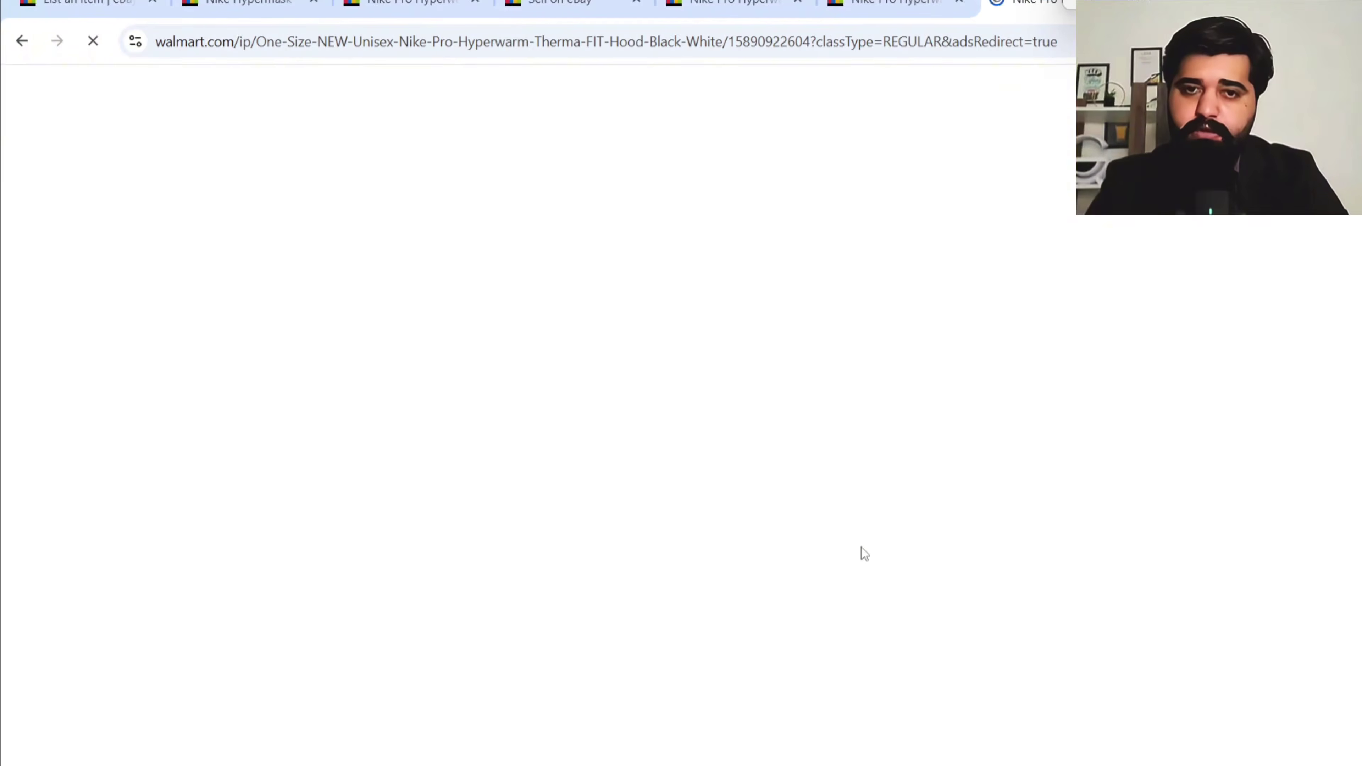
{"action": "scroll", "coordinate": [862, 548], "scroll_direction": "down", "scroll_amount": 3}
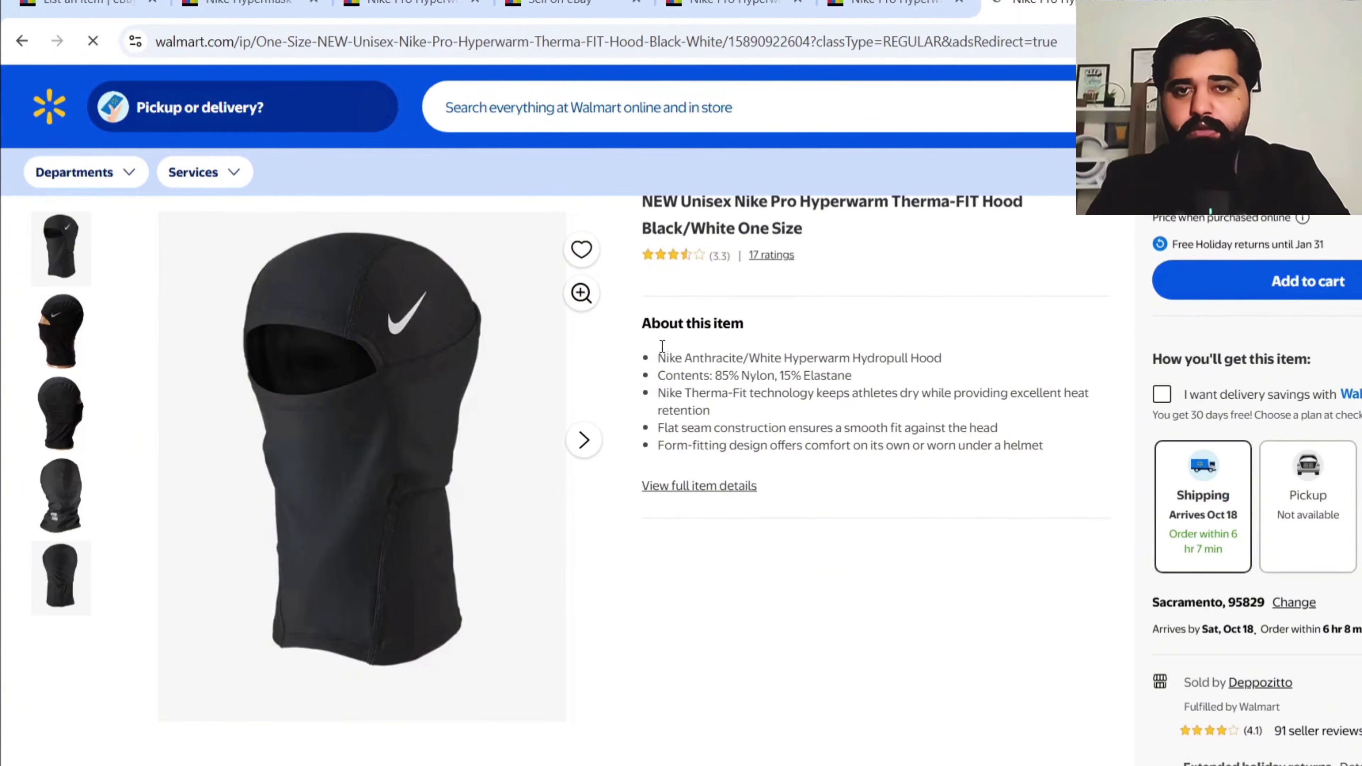
{"action": "left_click", "coordinate": [717, 489]}
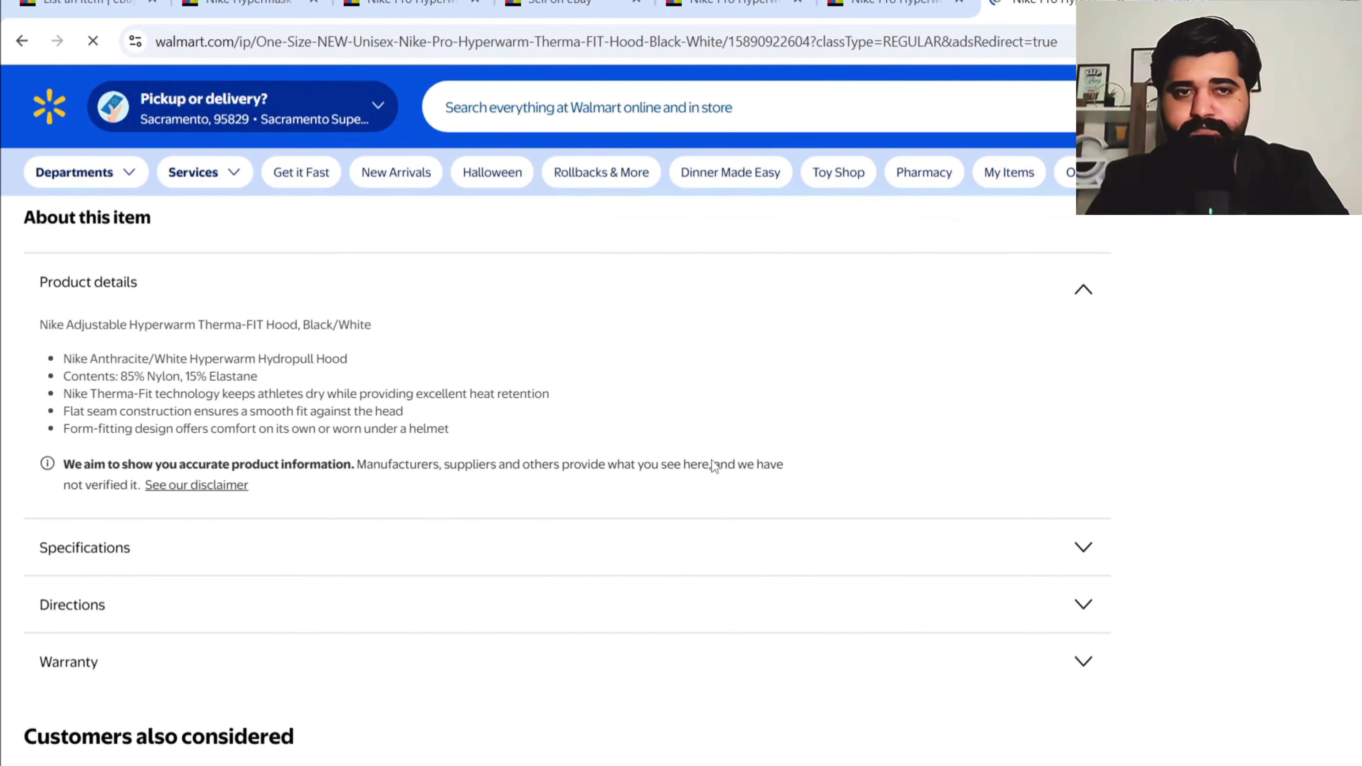
{"action": "left_click_drag", "start_coordinate": [40, 424], "coordinate": [459, 533]}
{"action": "key", "text": "ctrl+c"}
- Paste the copied Walmart product details into the description of the eBay listing draft
{"action": "left_click", "coordinate": [733, 4]}
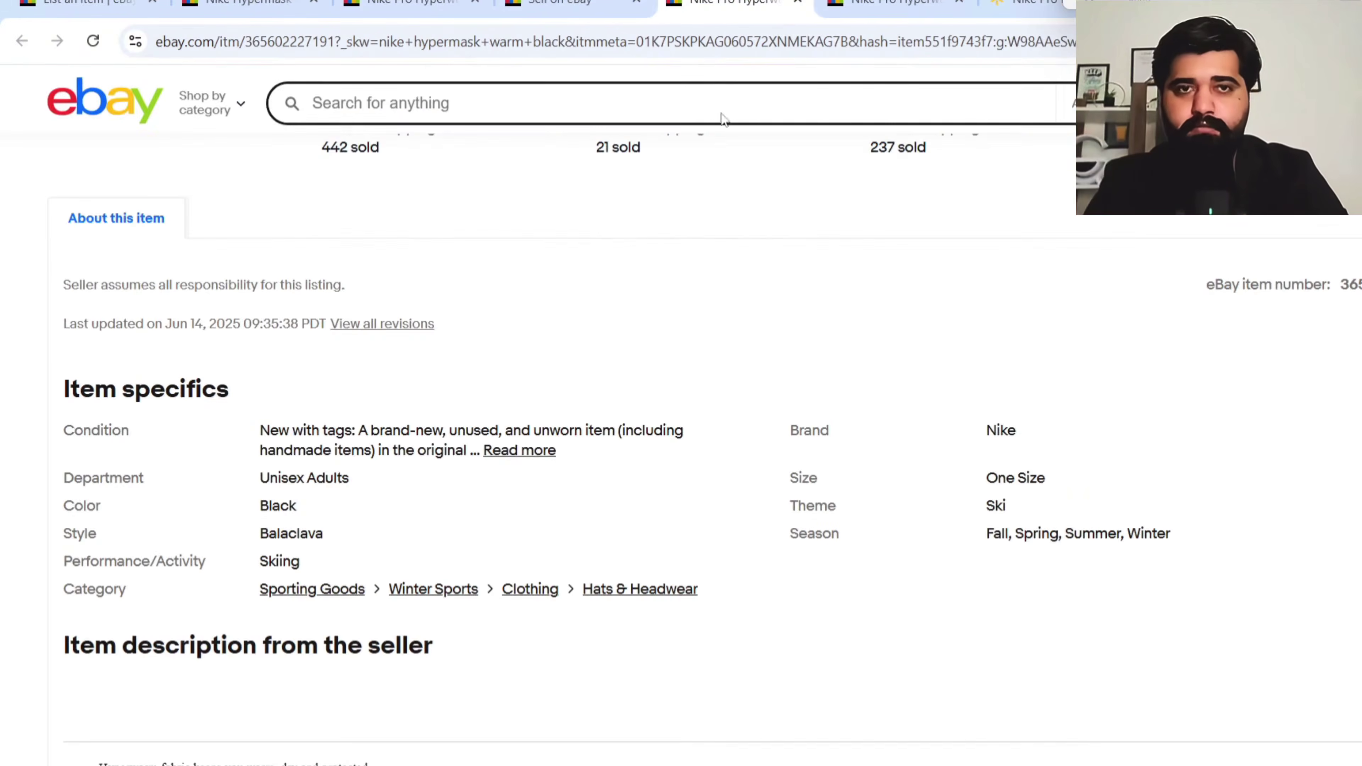
{"action": "left_click", "coordinate": [539, 10]}
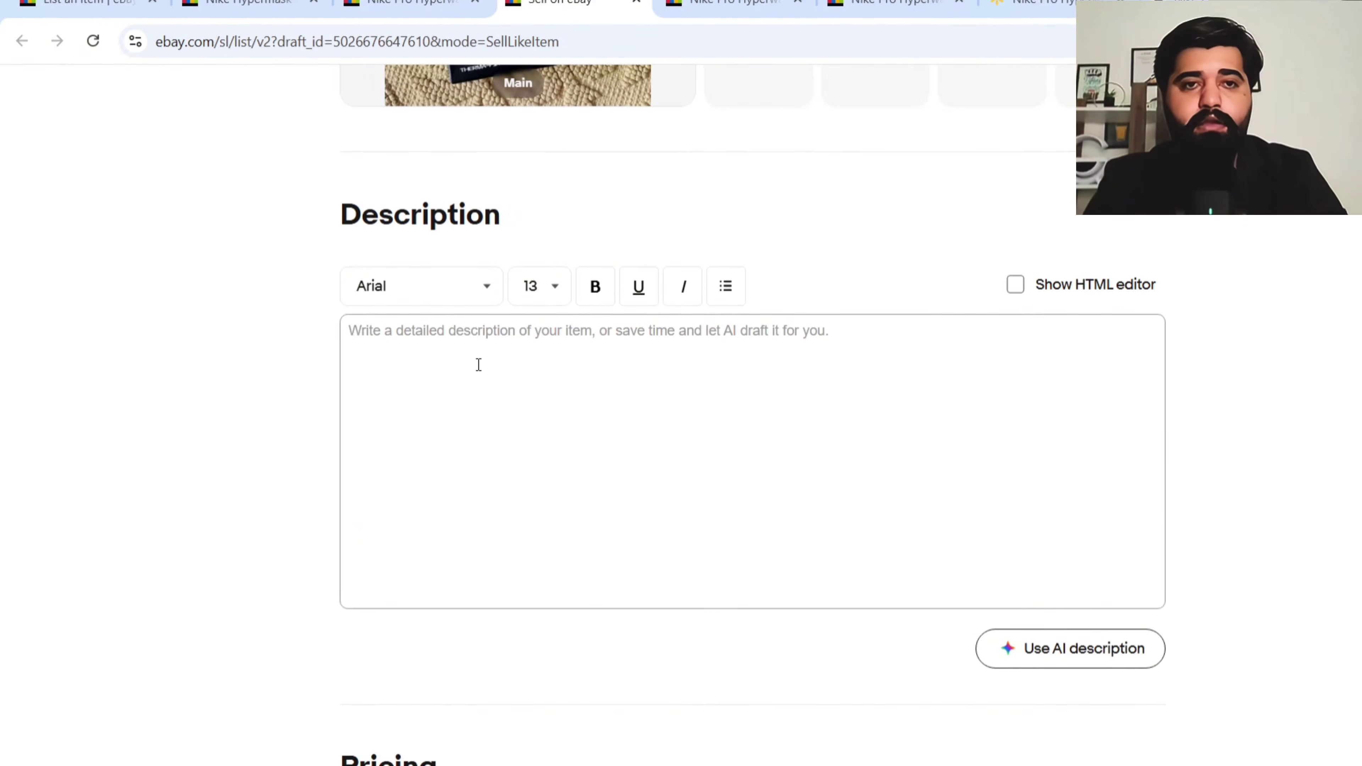
{"action": "key", "text": "ctrl+v"}
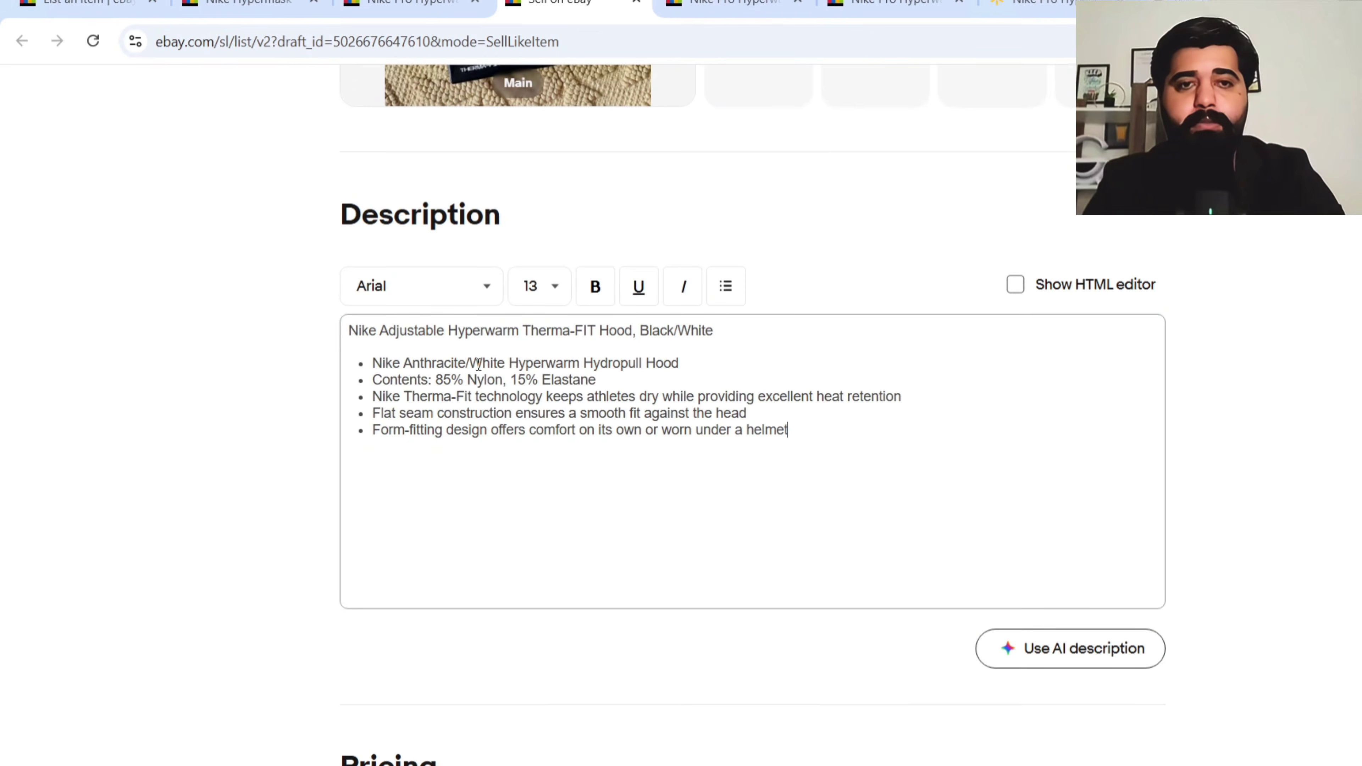
{"action": "left_click", "coordinate": [266, 427]}
- Open the Buy It Now price in the listing's Pricing section for entry
{"action": "scroll", "coordinate": [265, 427], "scroll_direction": "up", "scroll_amount": 3}
{"action": "scroll", "coordinate": [265, 427], "scroll_direction": "down", "scroll_amount": 1}
{"action": "scroll", "coordinate": [265, 427], "scroll_direction": "down", "scroll_amount": 6}
{"action": "scroll", "coordinate": [265, 427], "scroll_direction": "down", "scroll_amount": 3}
{"action": "scroll", "coordinate": [265, 427], "scroll_direction": "down", "scroll_amount": 3}
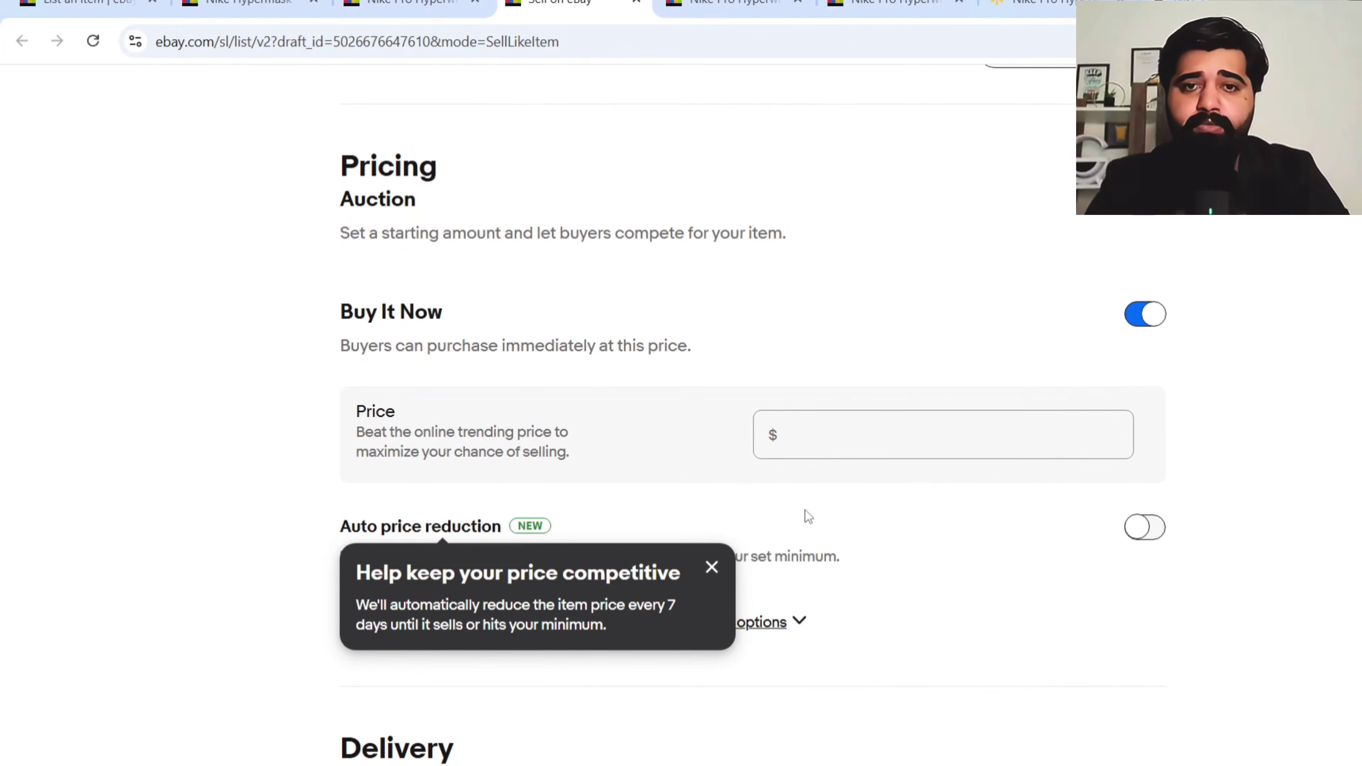
{"action": "left_click", "coordinate": [843, 434]}
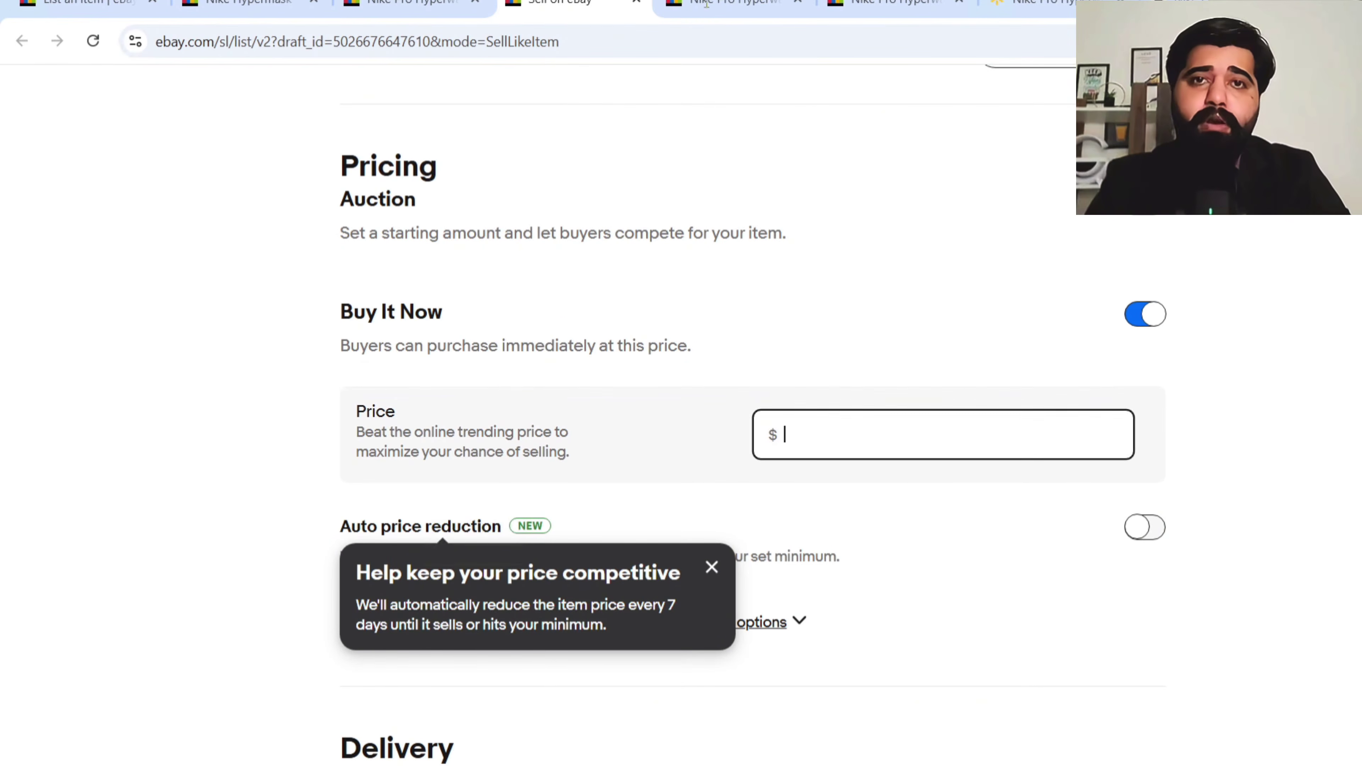
- Compare the balaclava's price on the competing eBay listing, the Walmart product page and the Amazon product page
{"action": "left_click", "coordinate": [730, 3]}
{"action": "scroll", "coordinate": [754, 370], "scroll_direction": "up", "scroll_amount": 8}
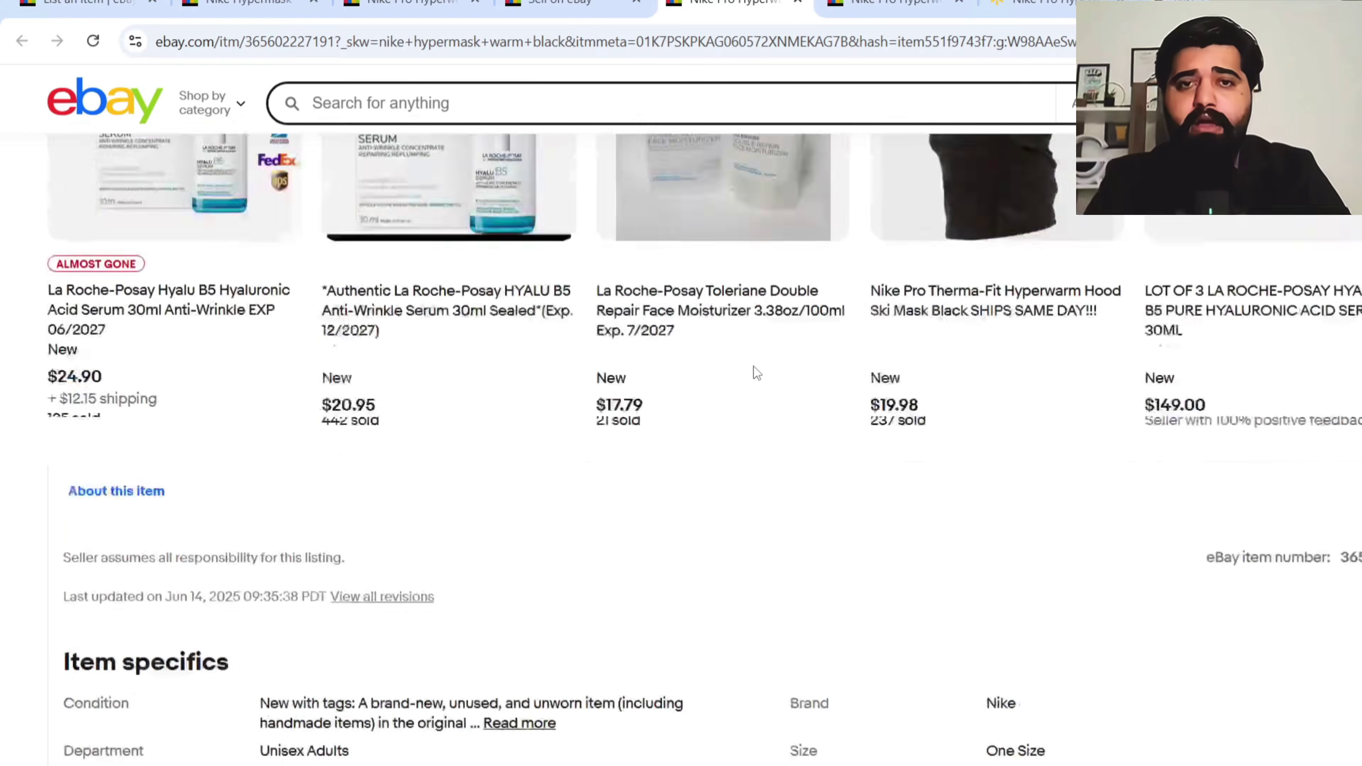
{"action": "scroll", "coordinate": [753, 366], "scroll_direction": "up", "scroll_amount": 10}
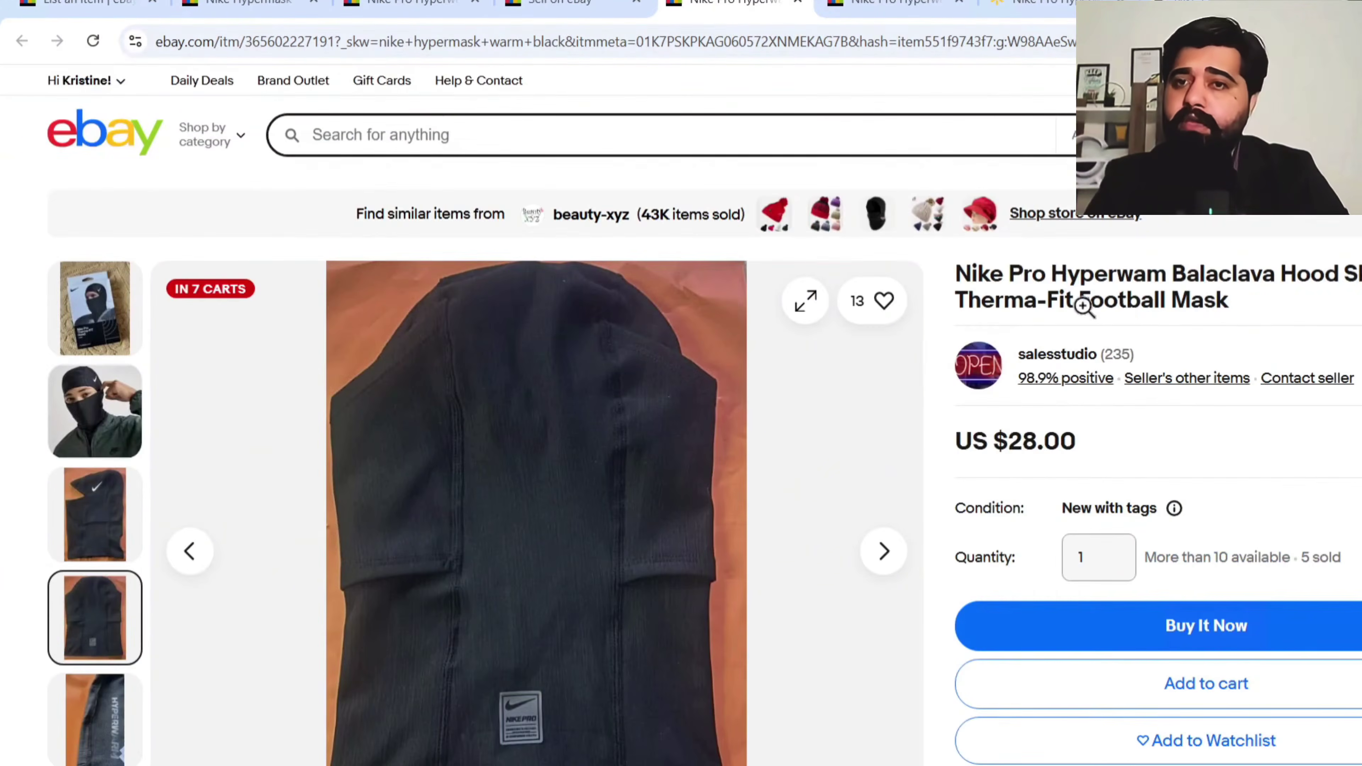
{"action": "left_click", "coordinate": [1049, 2]}
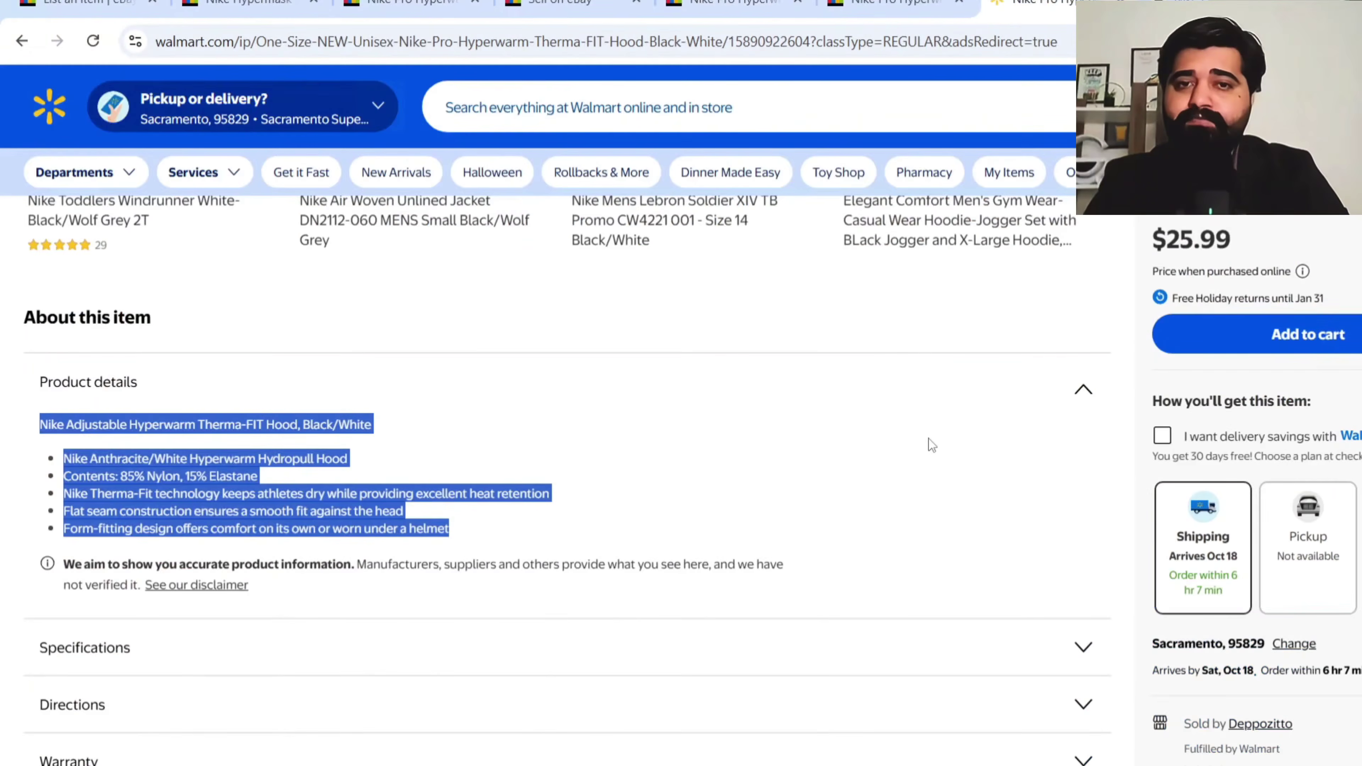
{"action": "scroll", "coordinate": [928, 439], "scroll_direction": "up", "scroll_amount": 6}
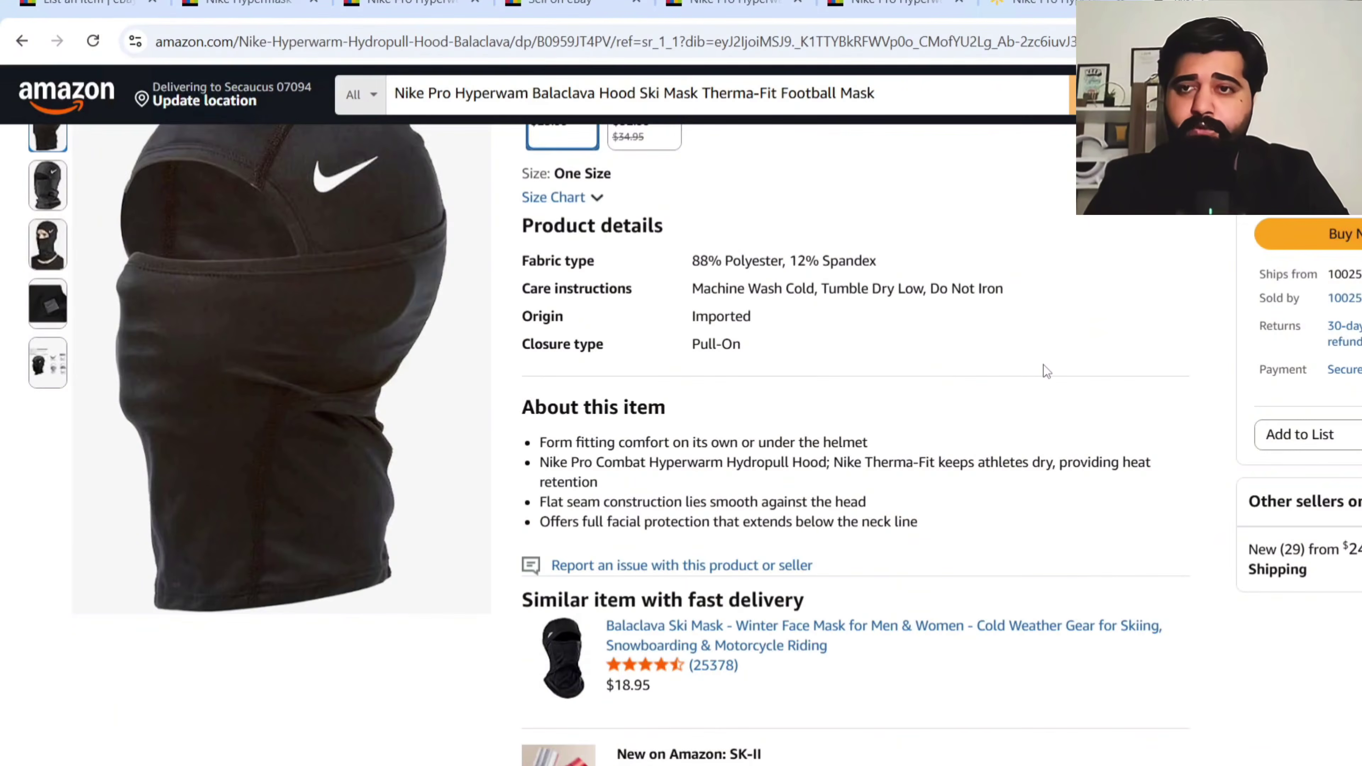
{"action": "scroll", "coordinate": [1046, 370], "scroll_direction": "up", "scroll_amount": 7}
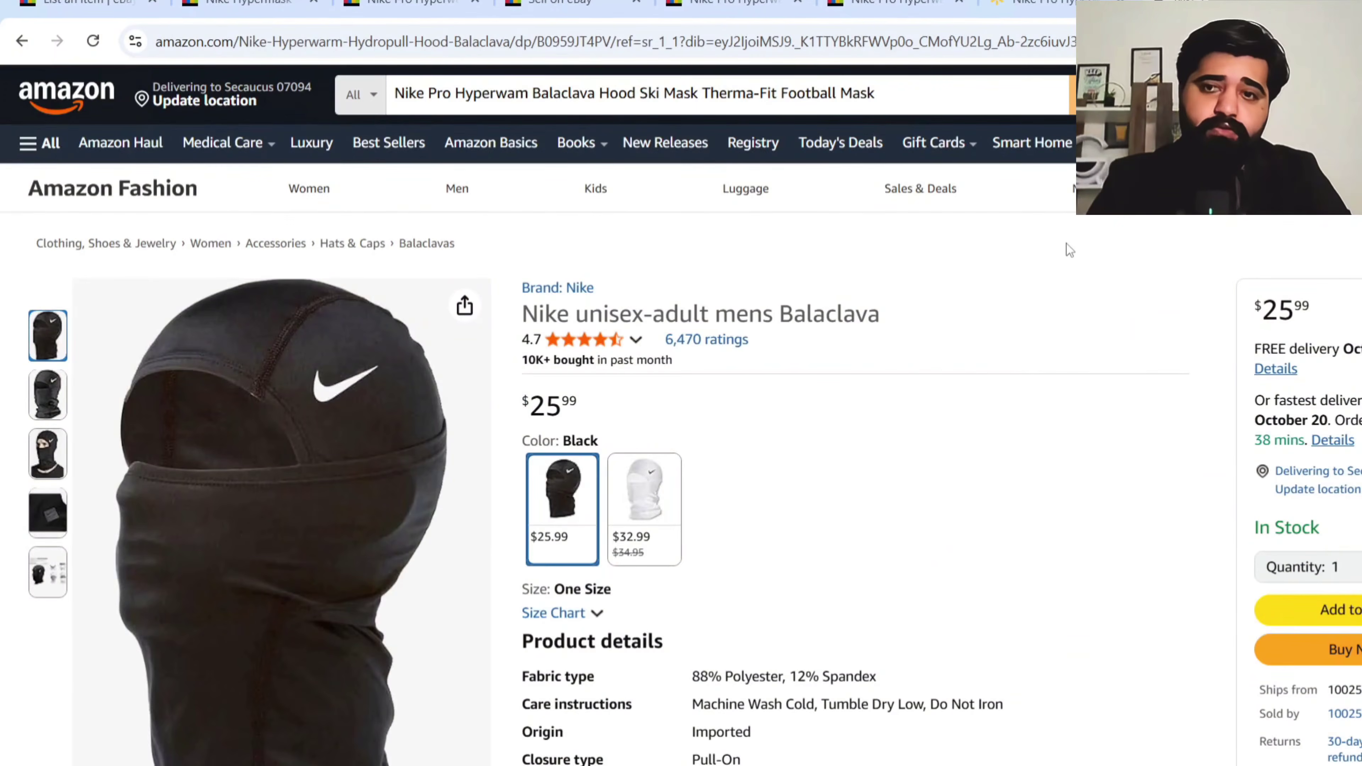
{"action": "scroll", "coordinate": [1068, 250], "scroll_direction": "down", "scroll_amount": 7}
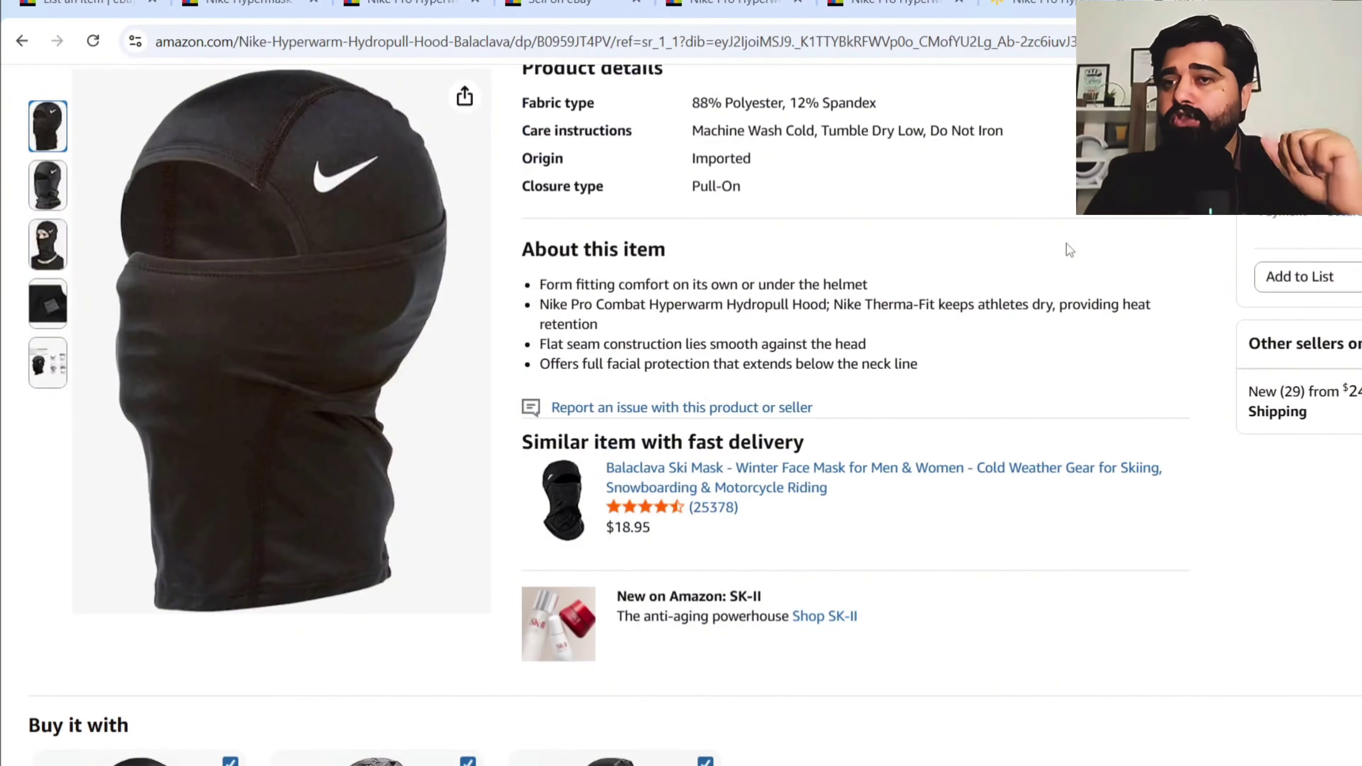
{"action": "scroll", "coordinate": [1066, 244], "scroll_direction": "up", "scroll_amount": 7}
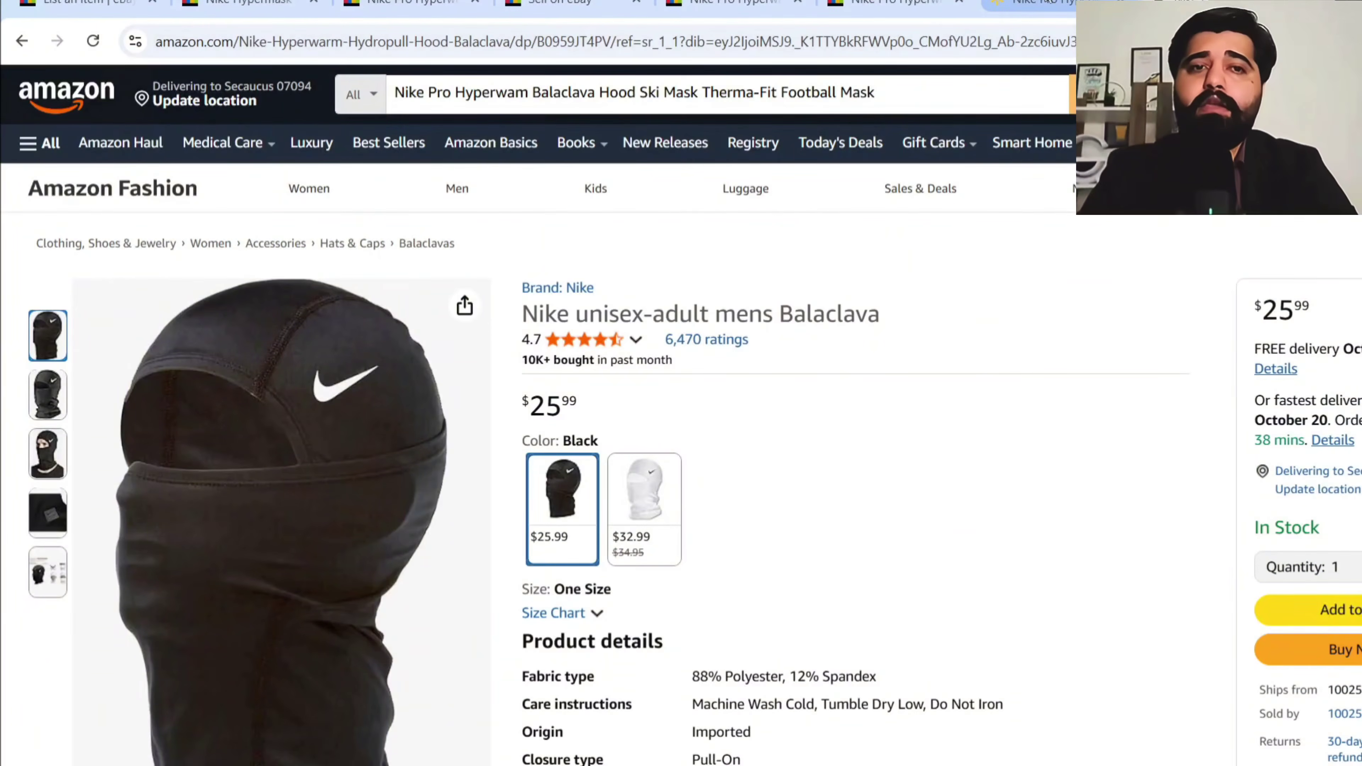
{"action": "left_click", "coordinate": [1046, 3]}
{"action": "scroll", "coordinate": [994, 297], "scroll_direction": "up", "scroll_amount": 10}
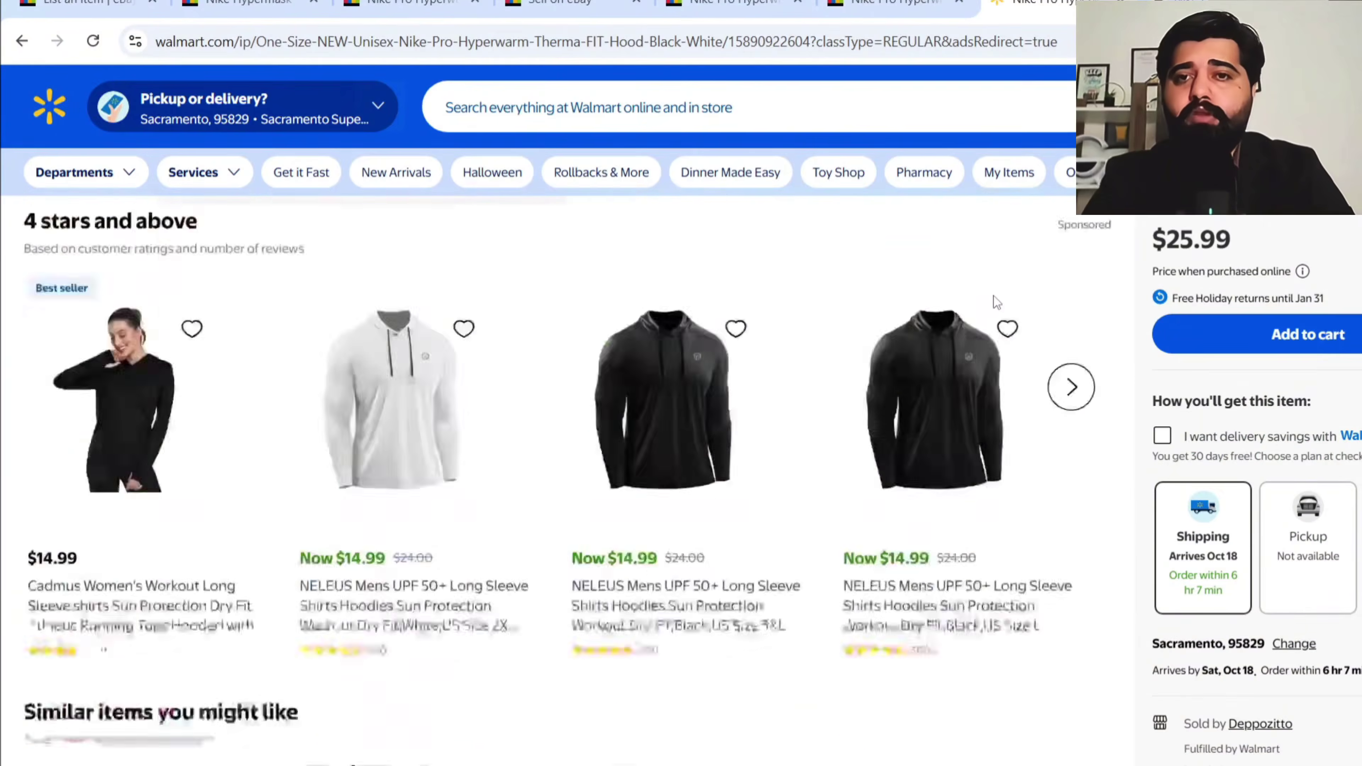
- Set the eBay draft's Buy It Now price to $28.45 and dismiss the auto price reduction tip
{"action": "left_click", "coordinate": [561, 5]}
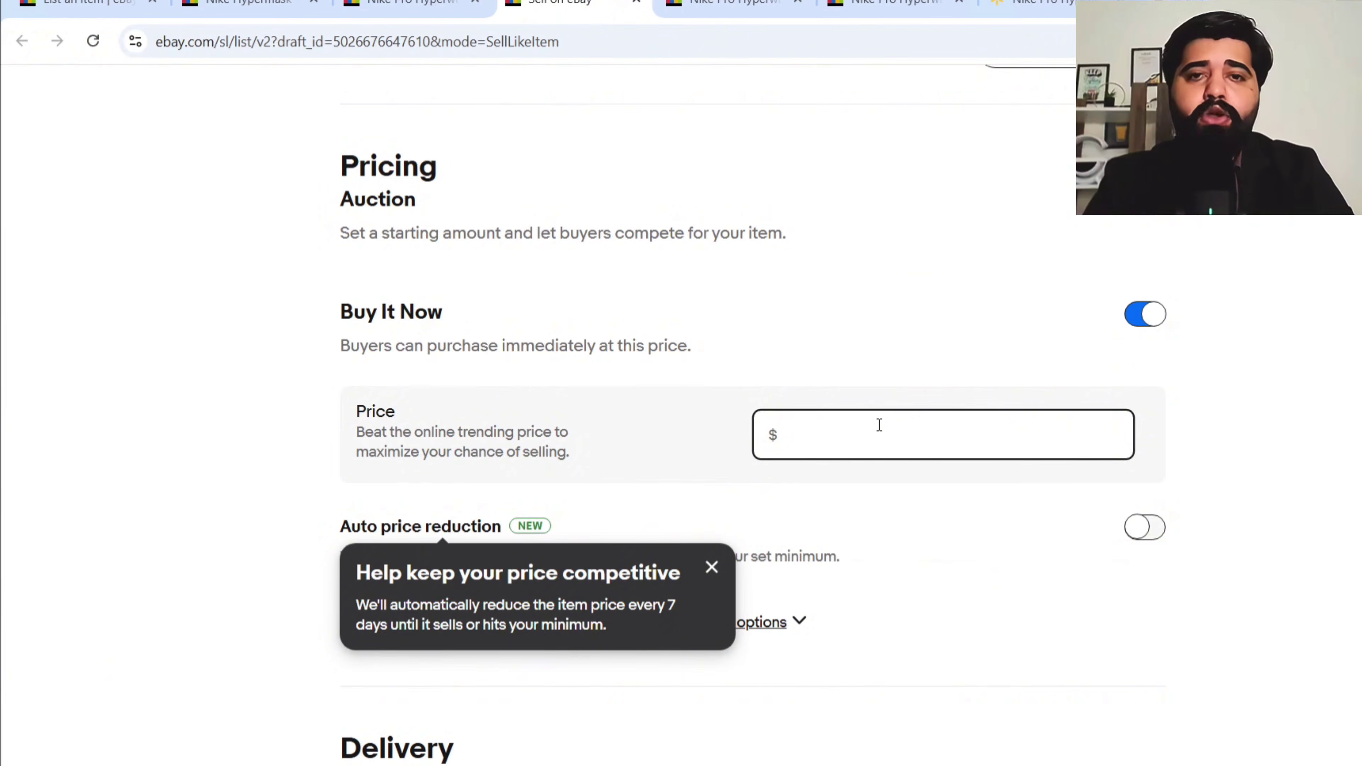
{"action": "type", "text": "2"}
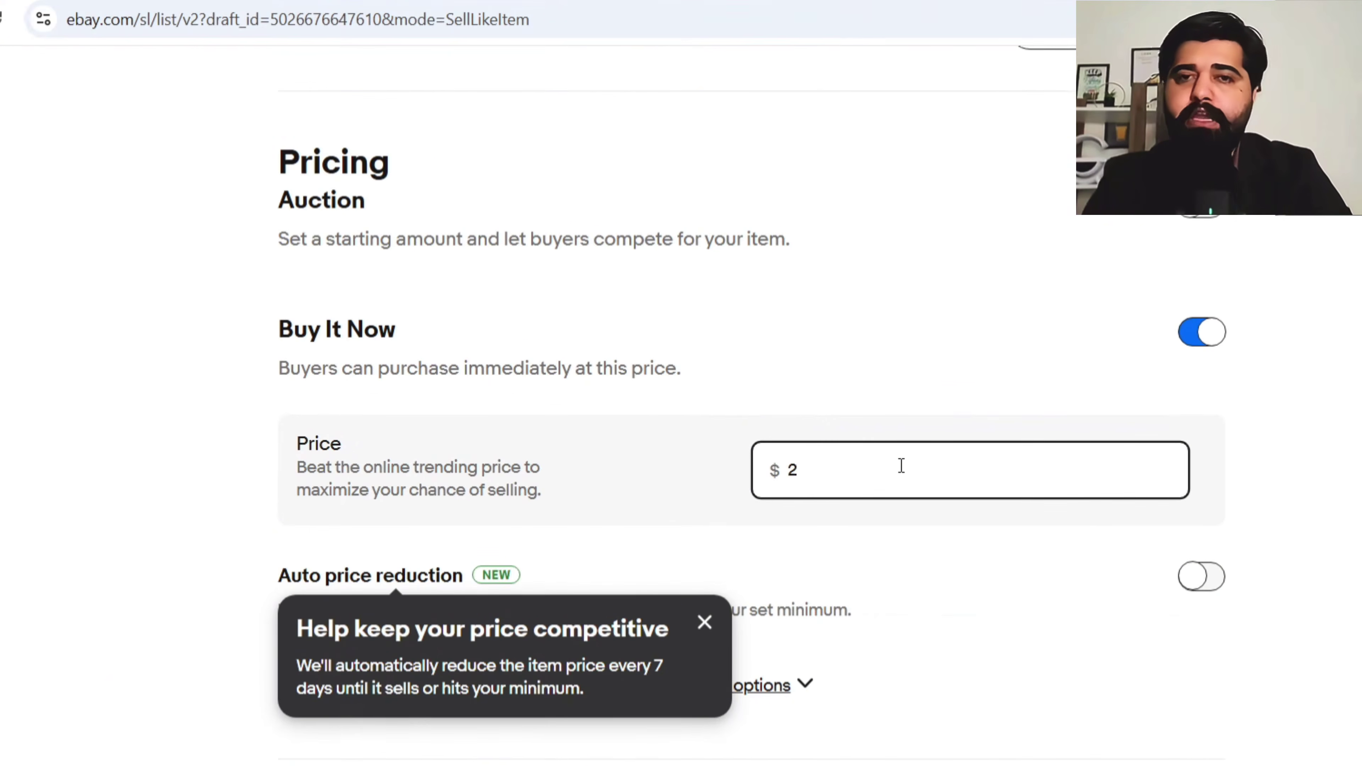
{"action": "type", "text": "8.45"}
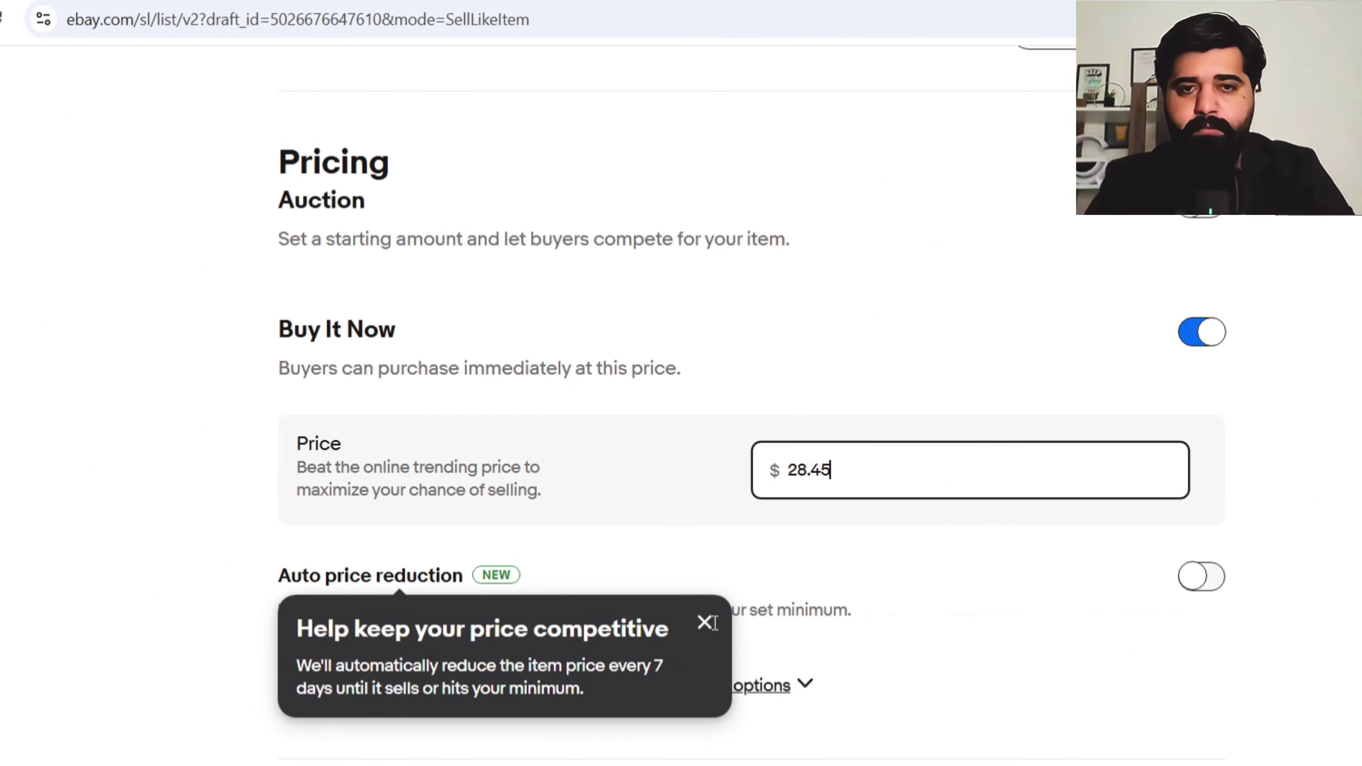
{"action": "left_click", "coordinate": [704, 623]}
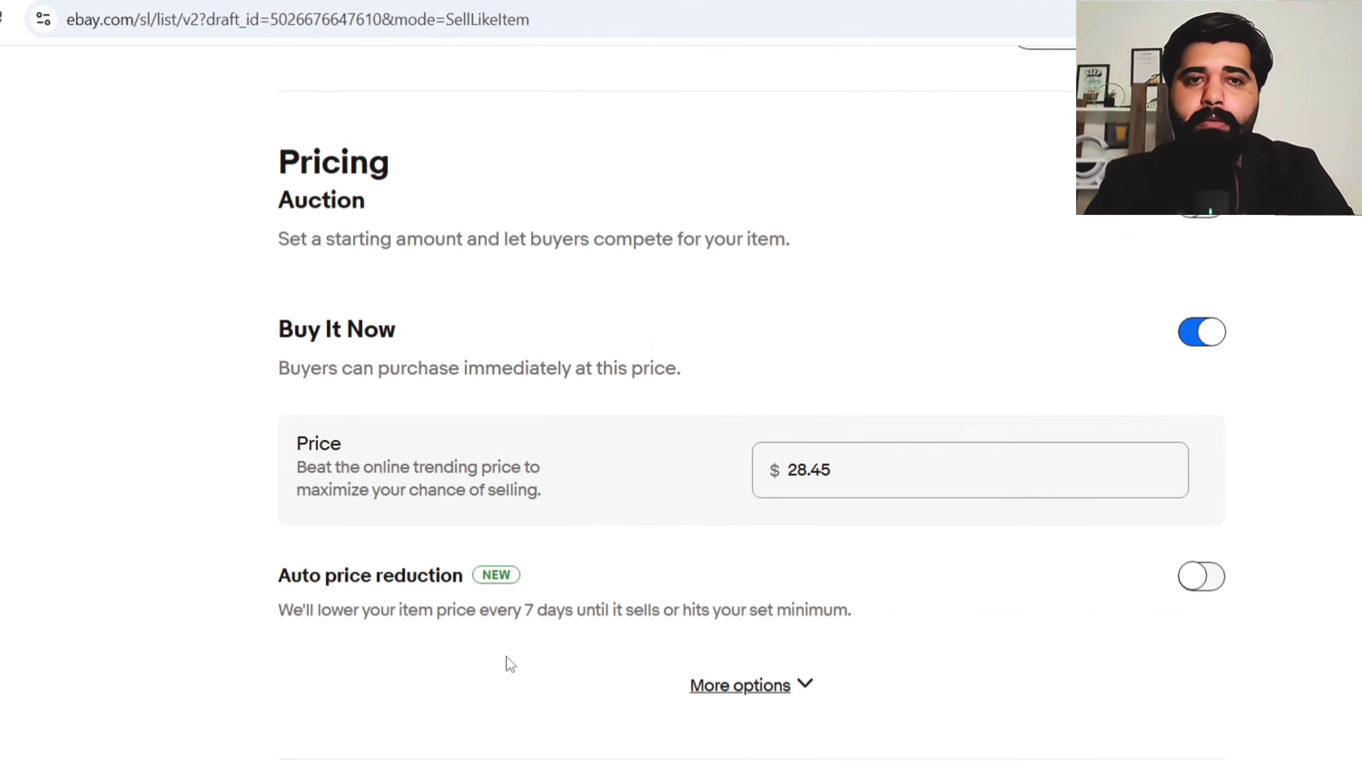
- Open the package details in the Delivery section and set the package weight to 1 lb
{"action": "scroll", "coordinate": [1357, 386], "scroll_direction": "down", "scroll_amount": 5}
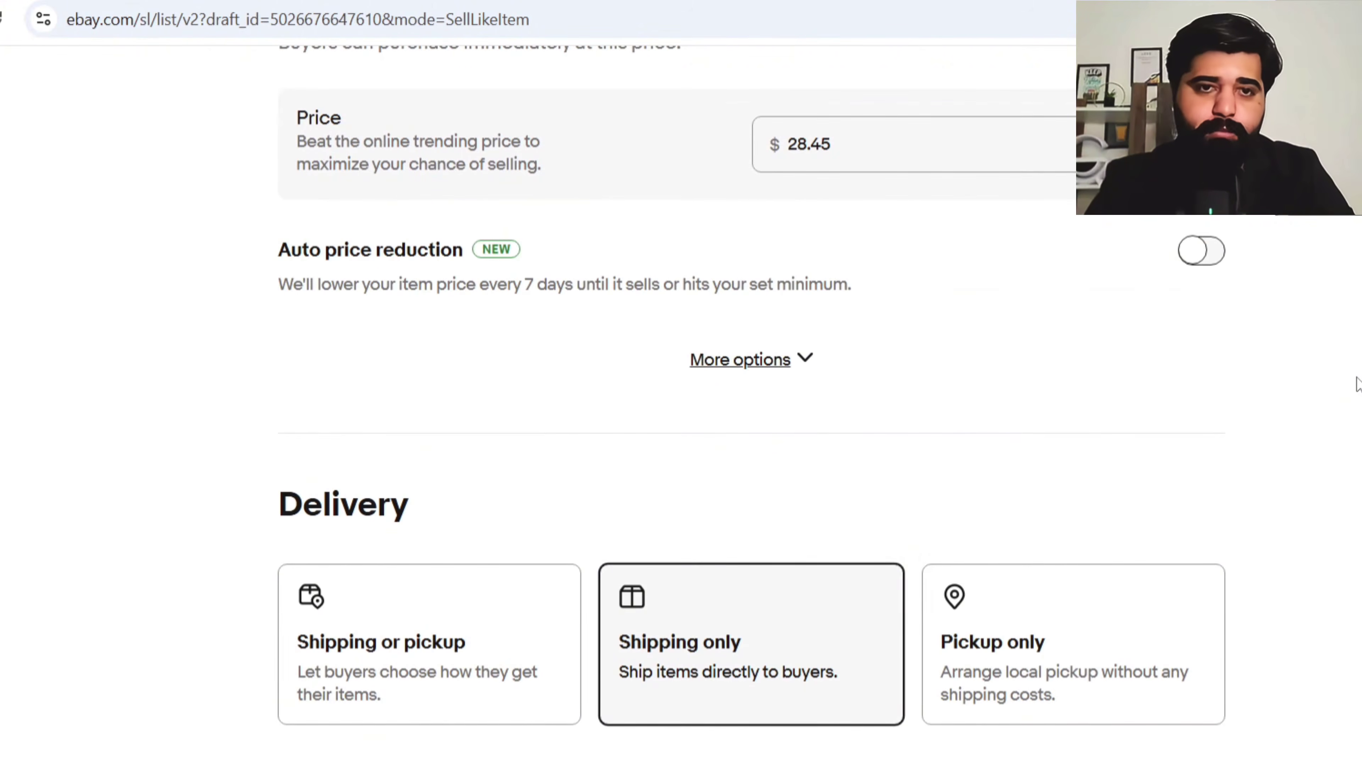
{"action": "scroll", "coordinate": [1356, 383], "scroll_direction": "down", "scroll_amount": 6}
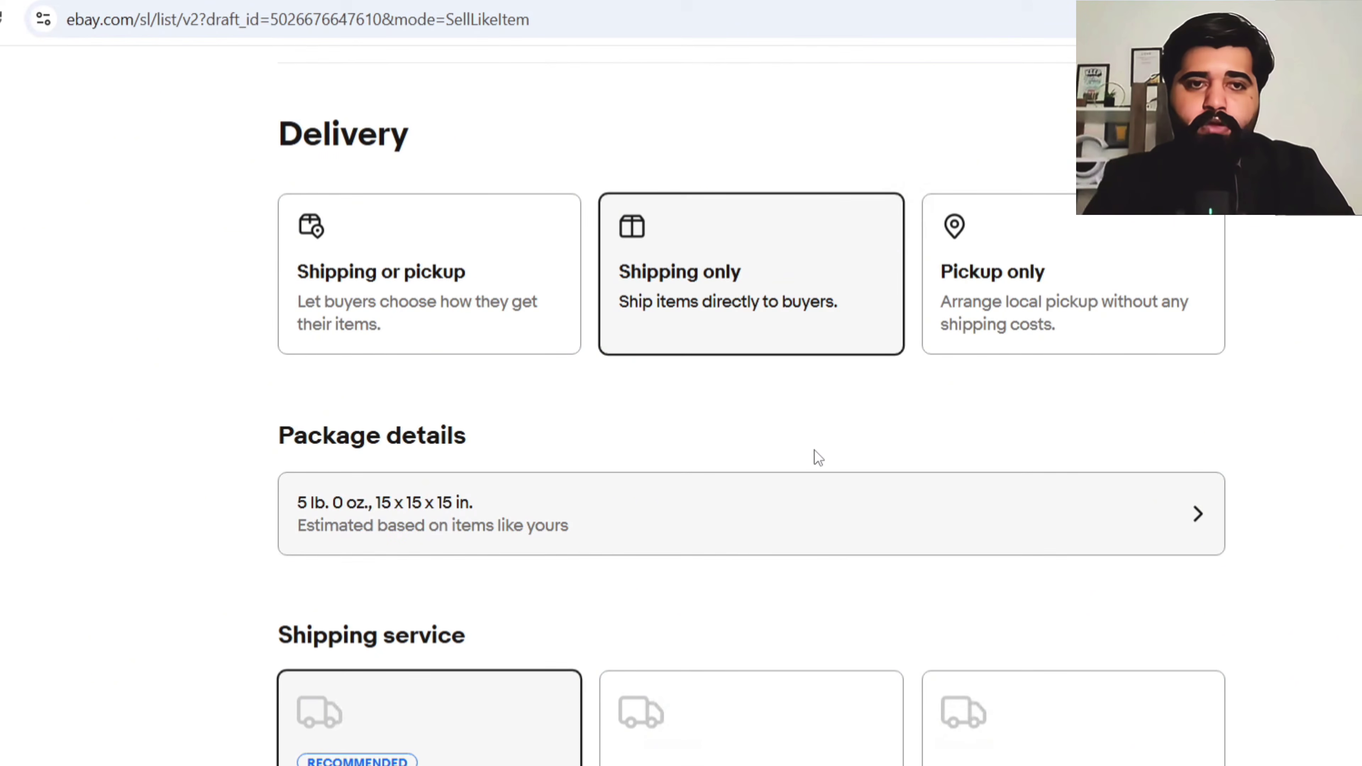
{"action": "scroll", "coordinate": [815, 456], "scroll_direction": "down", "scroll_amount": 4}
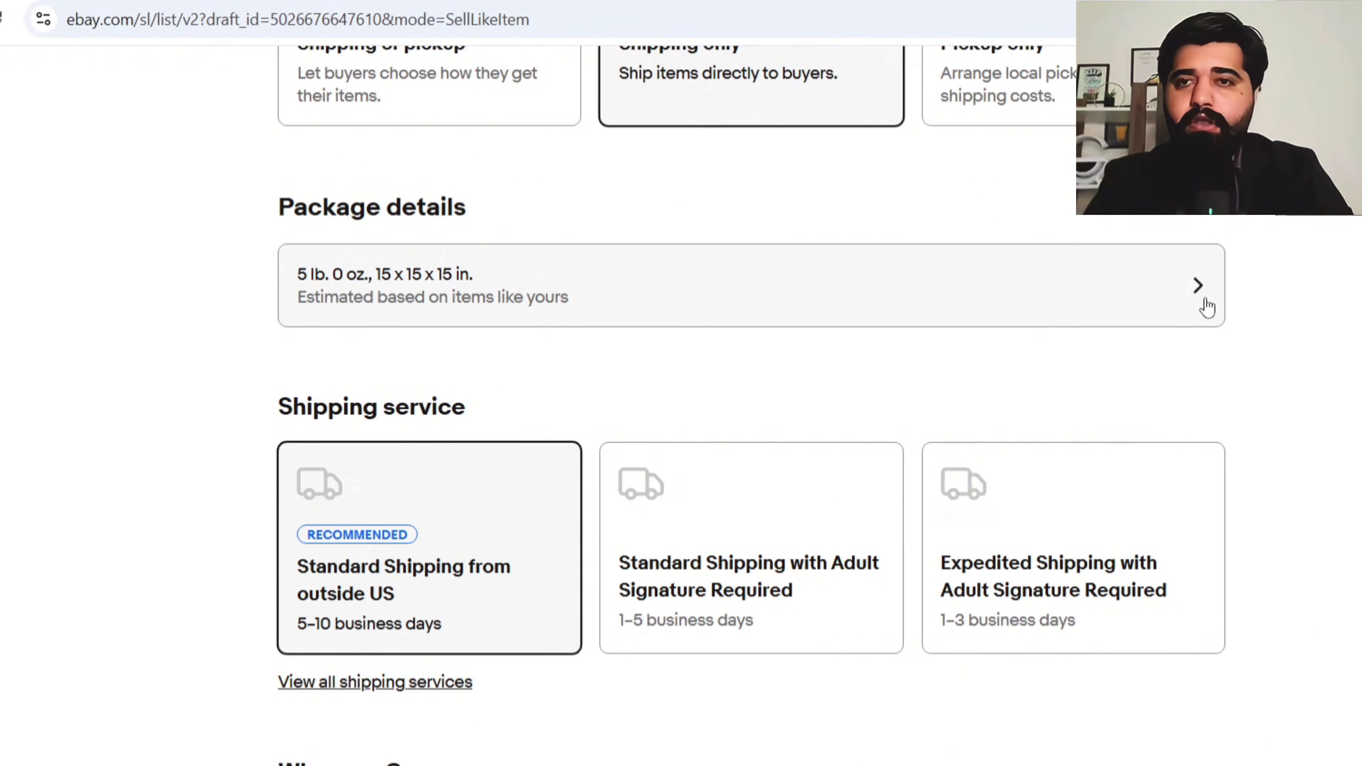
{"action": "left_click", "coordinate": [1197, 290]}
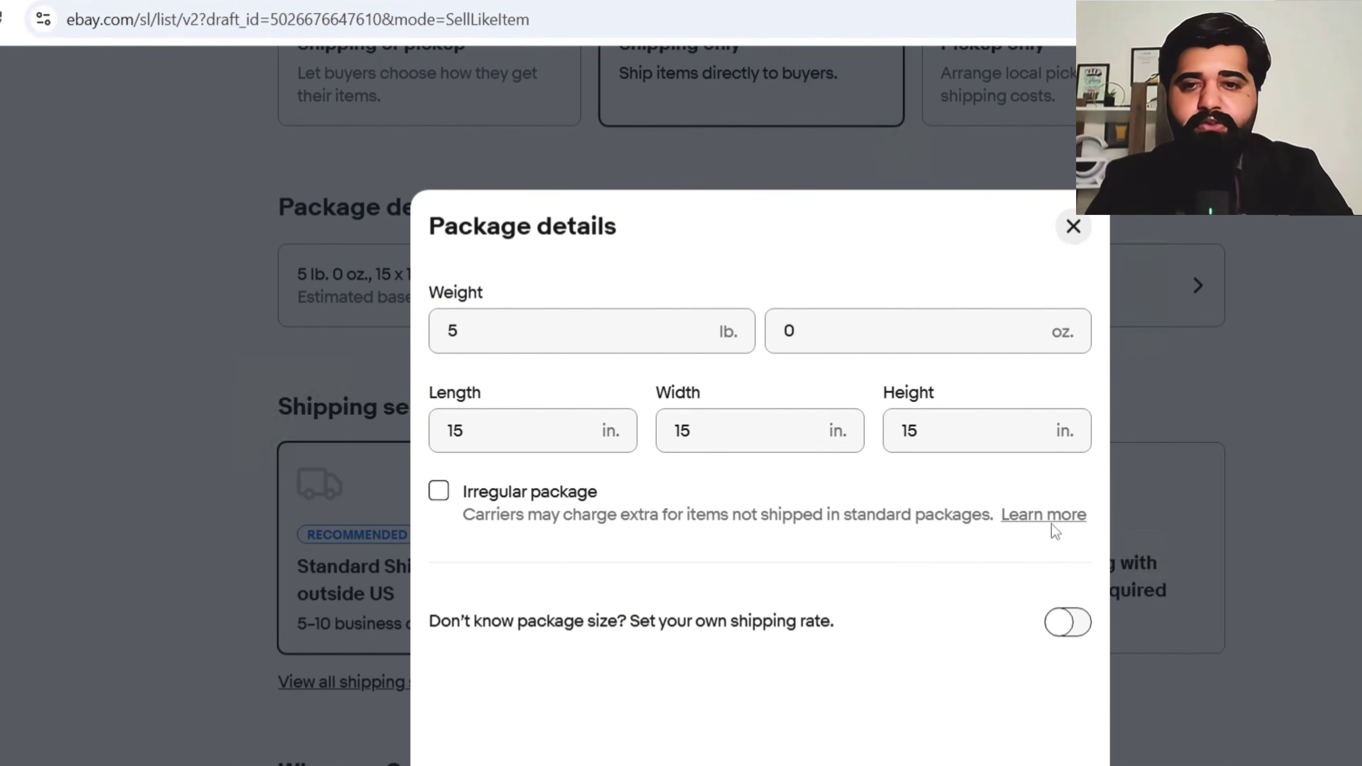
{"action": "left_click", "coordinate": [539, 328]}
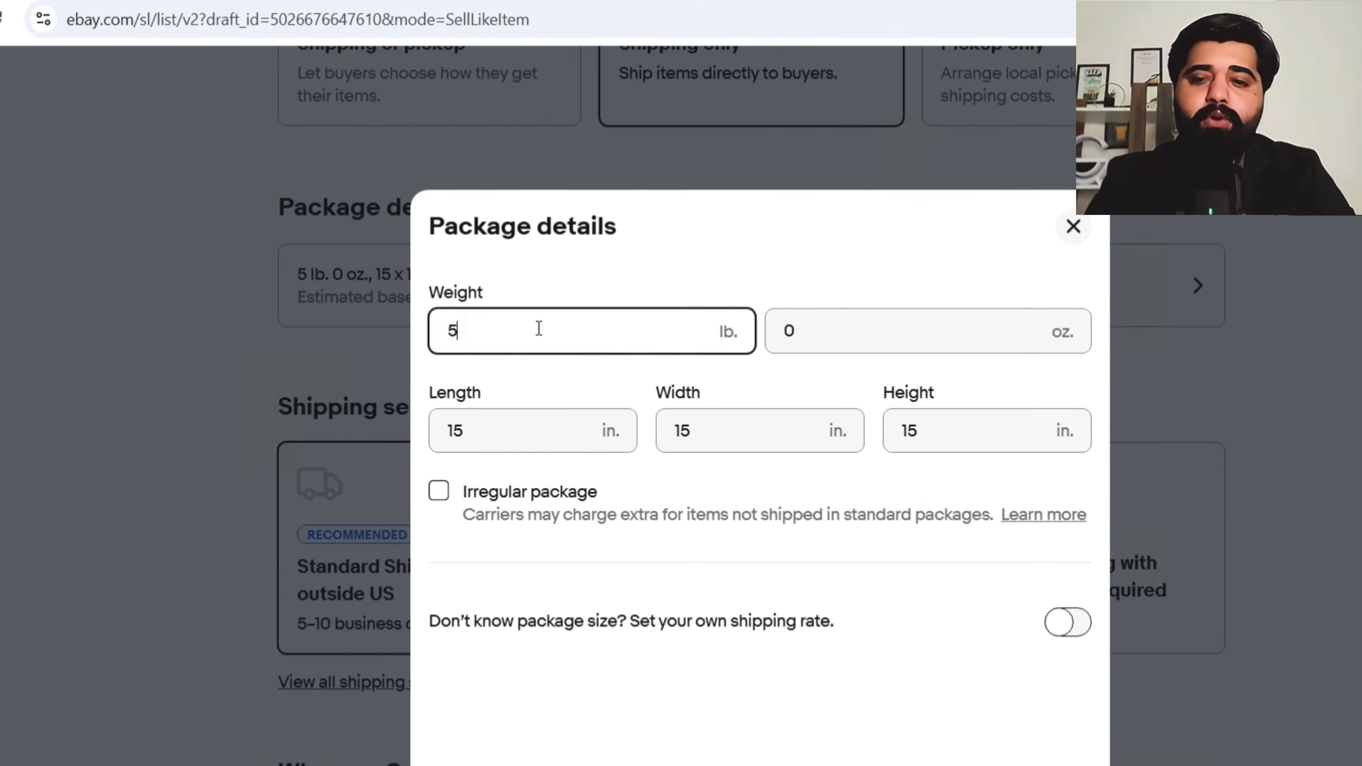
{"action": "key", "text": "BackSpace"}
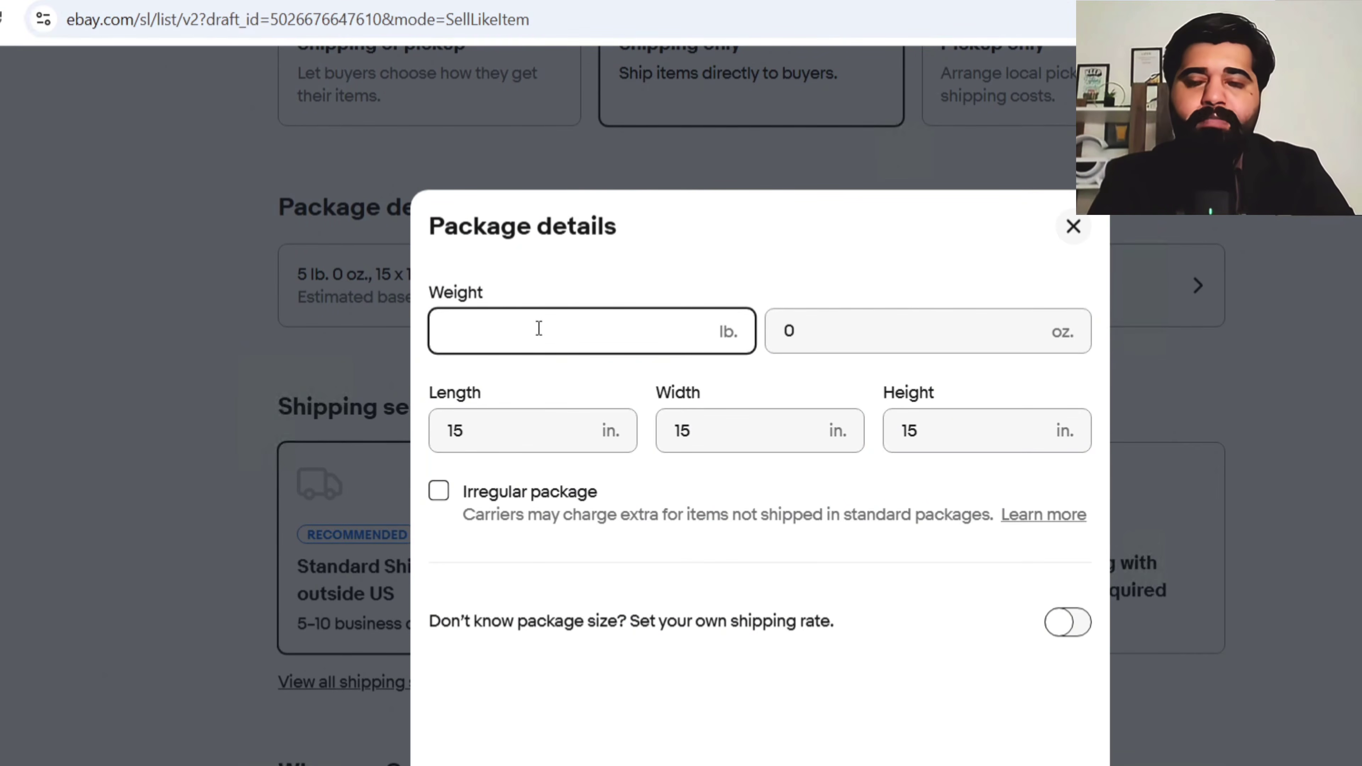
{"action": "type", "text": "1"}
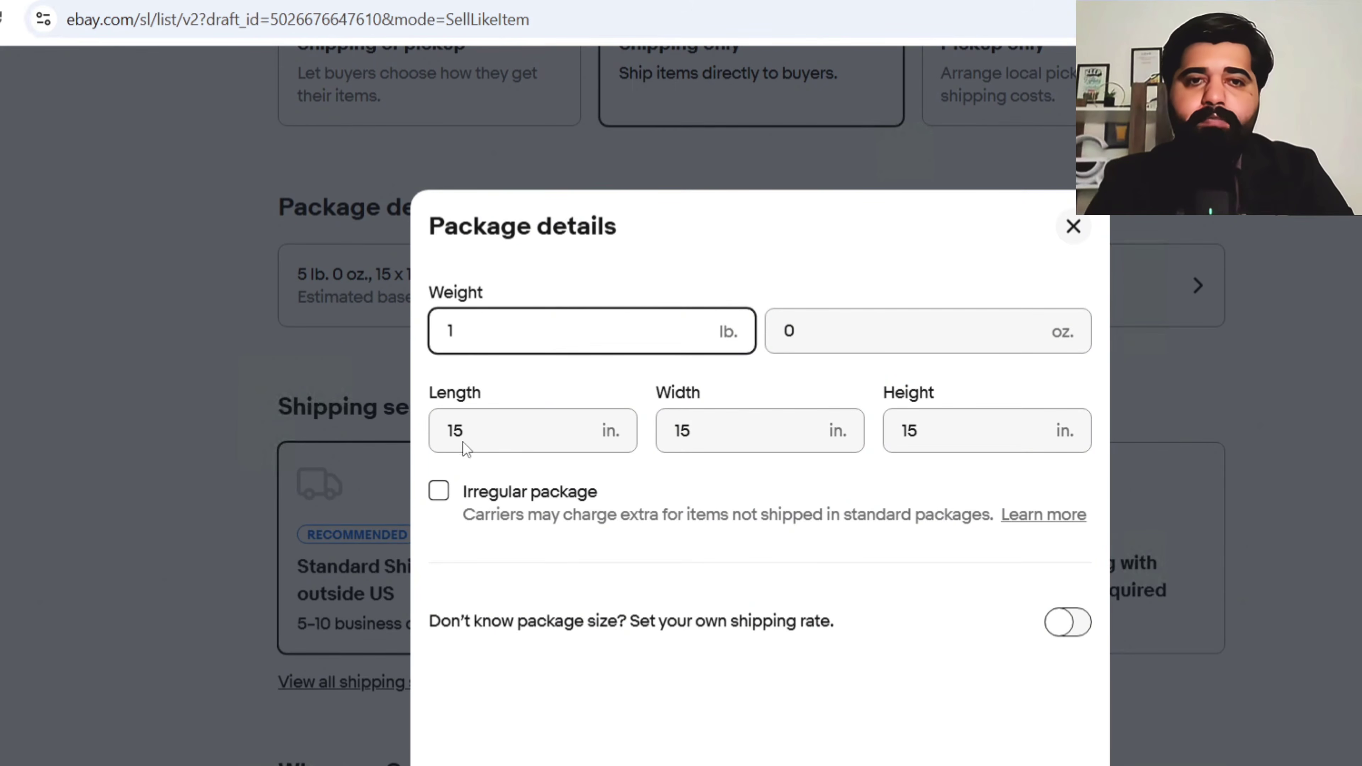
- Set the package length, width and height to 8 in. each and save the package details
{"action": "left_click", "coordinate": [454, 432]}
{"action": "double_click", "coordinate": [455, 454]}
{"action": "type", "text": "8"}
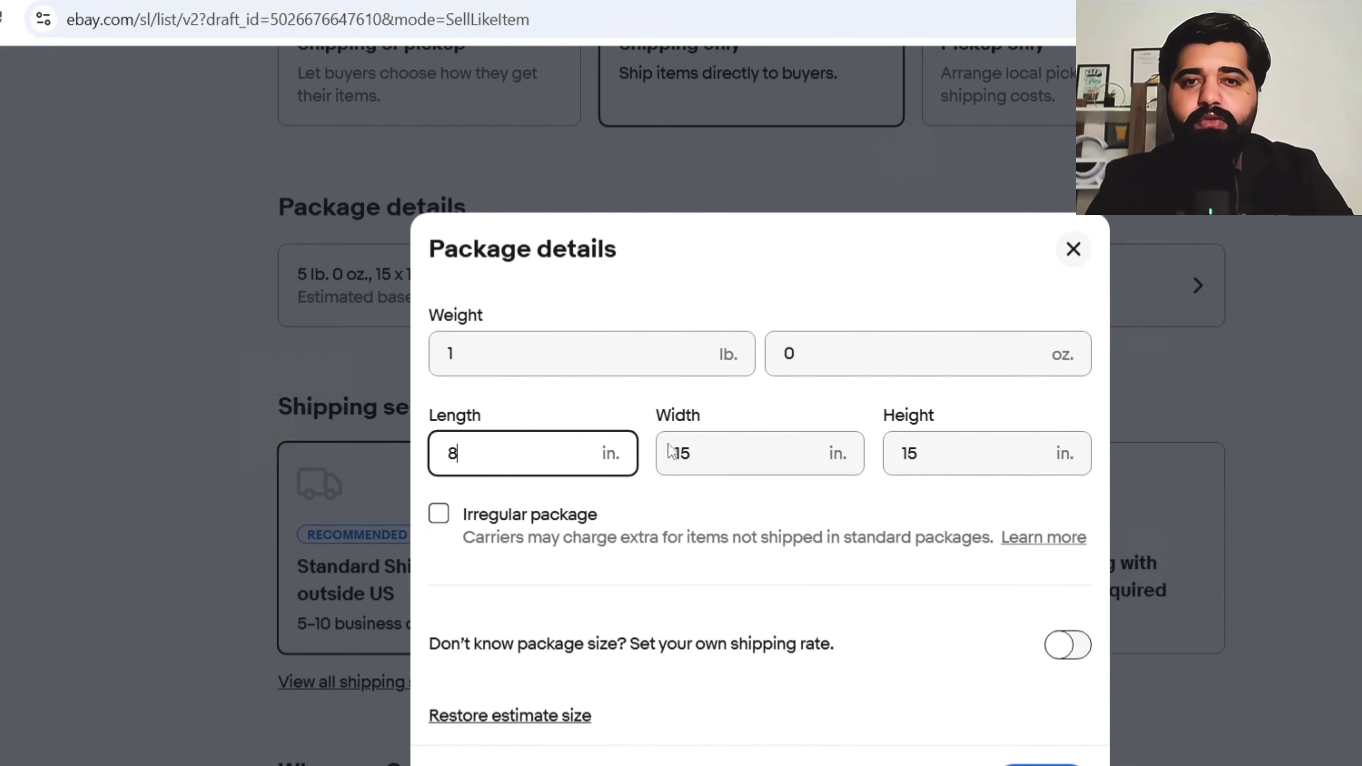
{"action": "double_click", "coordinate": [684, 453]}
{"action": "type", "text": "88"}
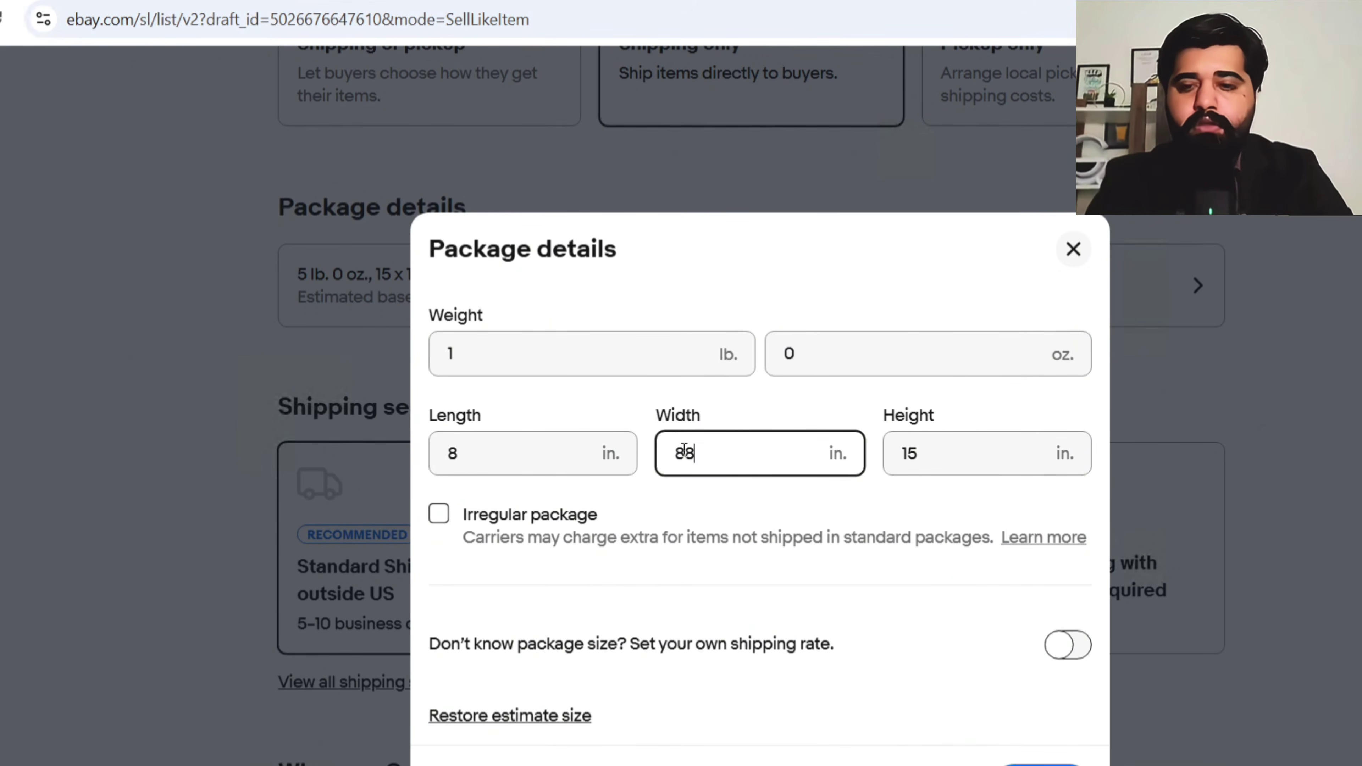
{"action": "key", "text": "BackSpace"}
{"action": "left_click", "coordinate": [918, 456]}
{"action": "double_click", "coordinate": [919, 459]}
{"action": "type", "text": "8"}
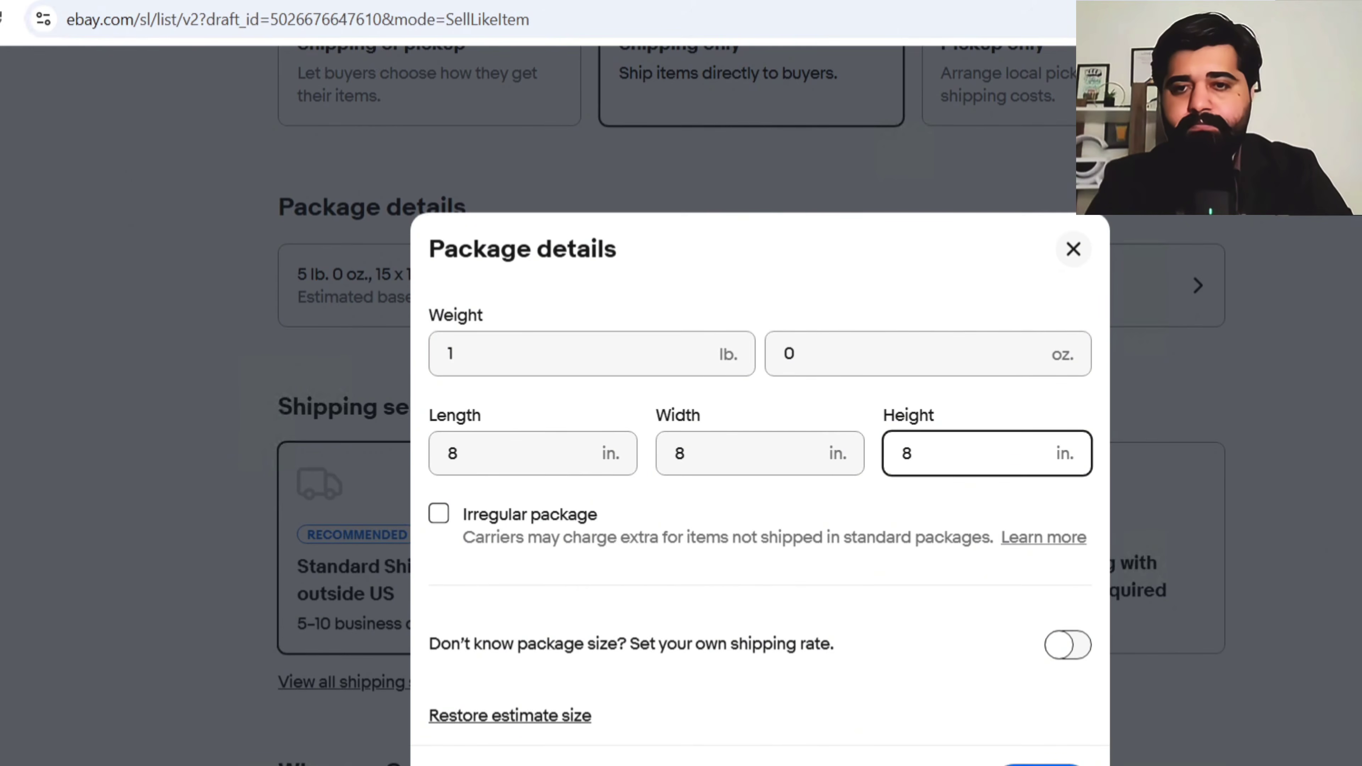
{"action": "left_click", "coordinate": [1041, 765]}
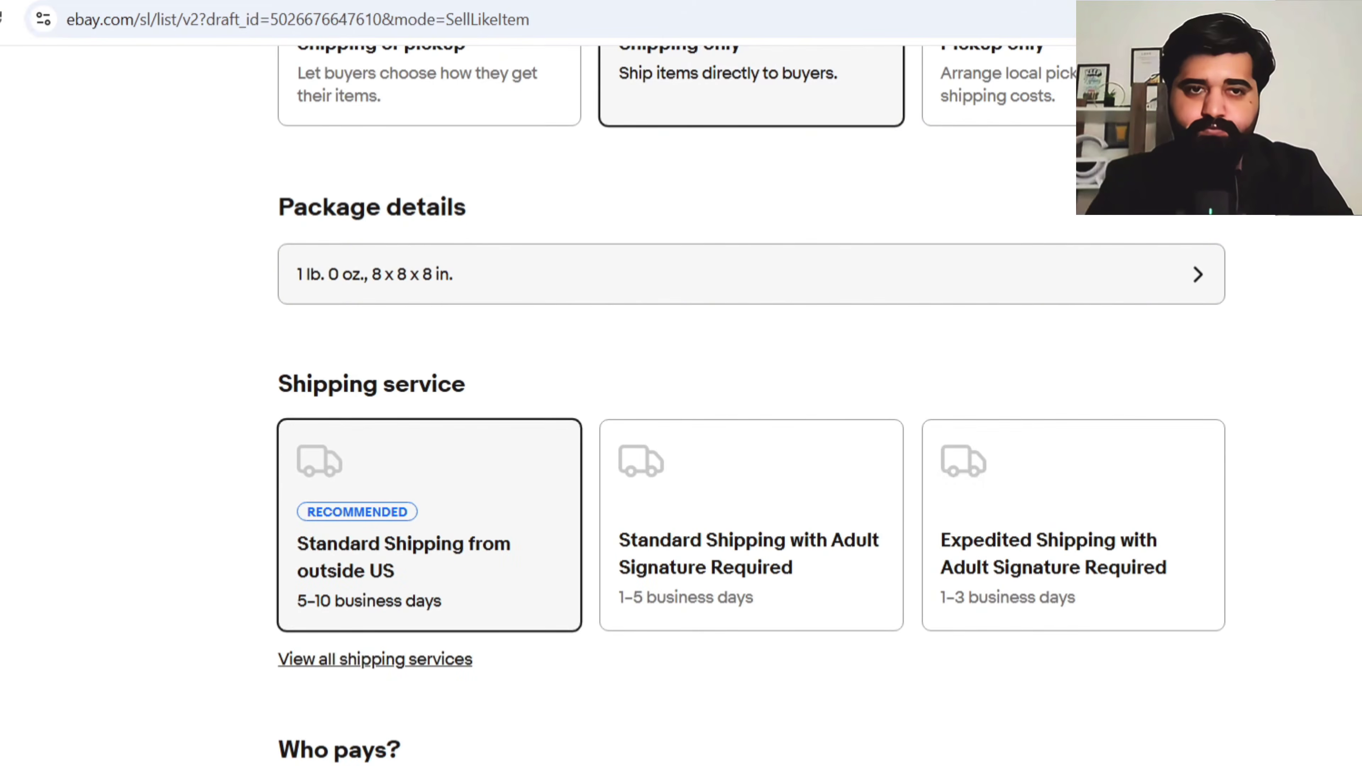
{"action": "scroll", "coordinate": [908, 708], "scroll_direction": "down", "scroll_amount": 3}
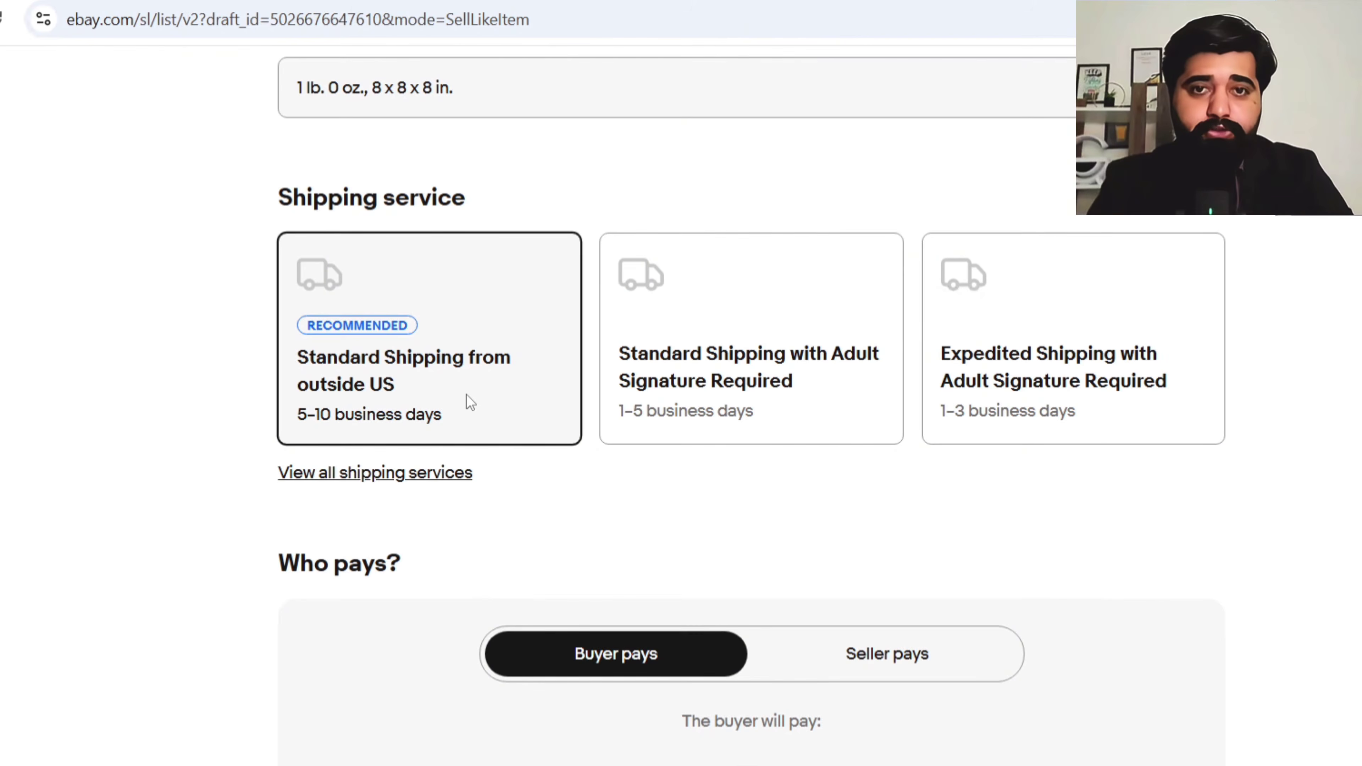
- Set the shipping cost to be paid by the seller, keeping Standard Shipping from outside US as the service
{"action": "scroll", "coordinate": [470, 402], "scroll_direction": "down", "scroll_amount": 2}
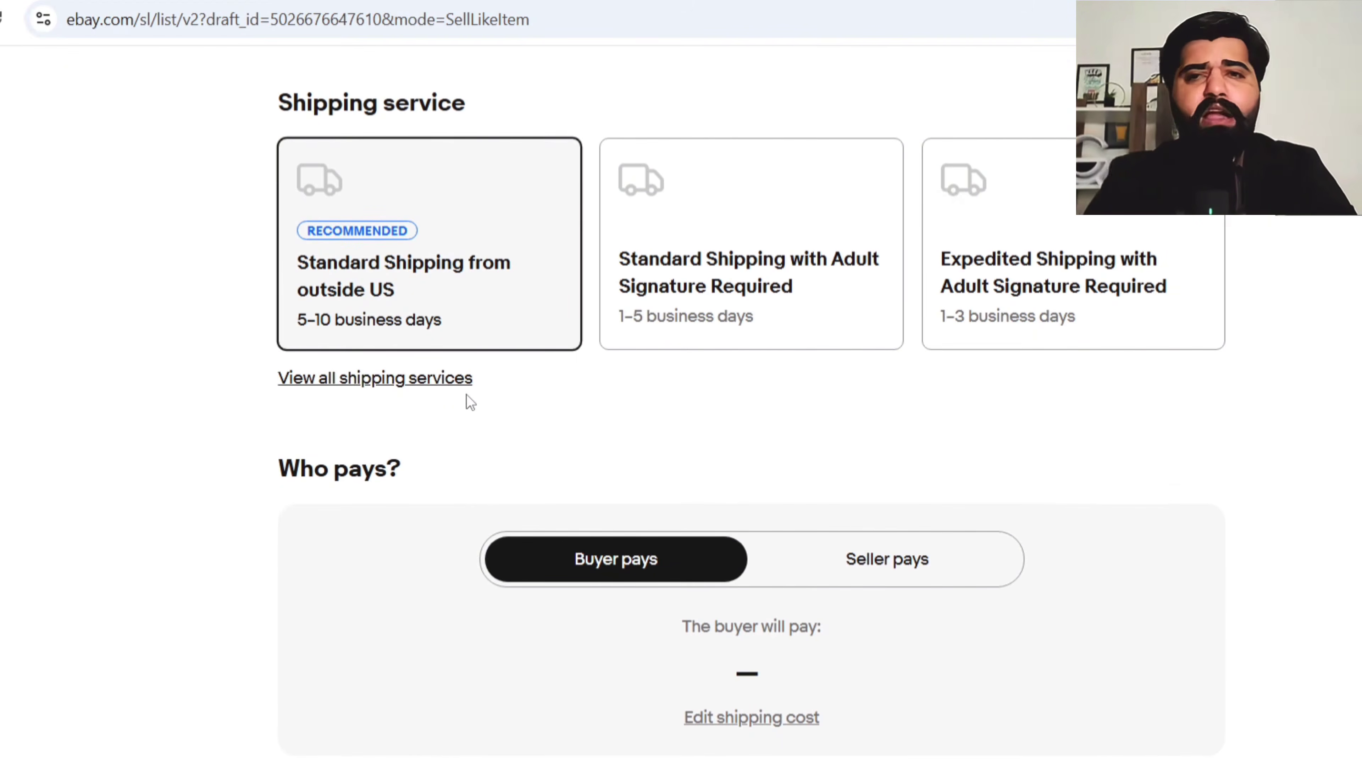
{"action": "scroll", "coordinate": [1021, 397], "scroll_direction": "down", "scroll_amount": 2}
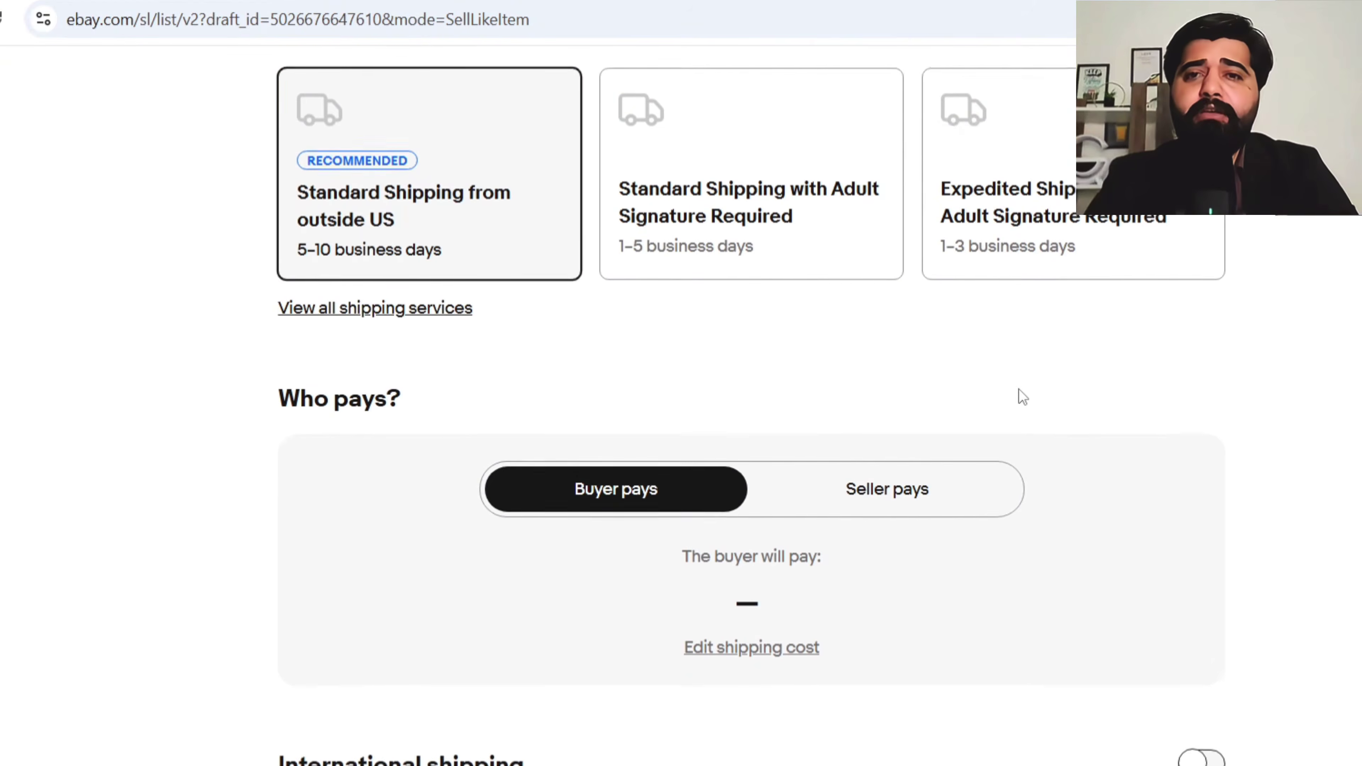
{"action": "scroll", "coordinate": [1022, 397], "scroll_direction": "down", "scroll_amount": 4}
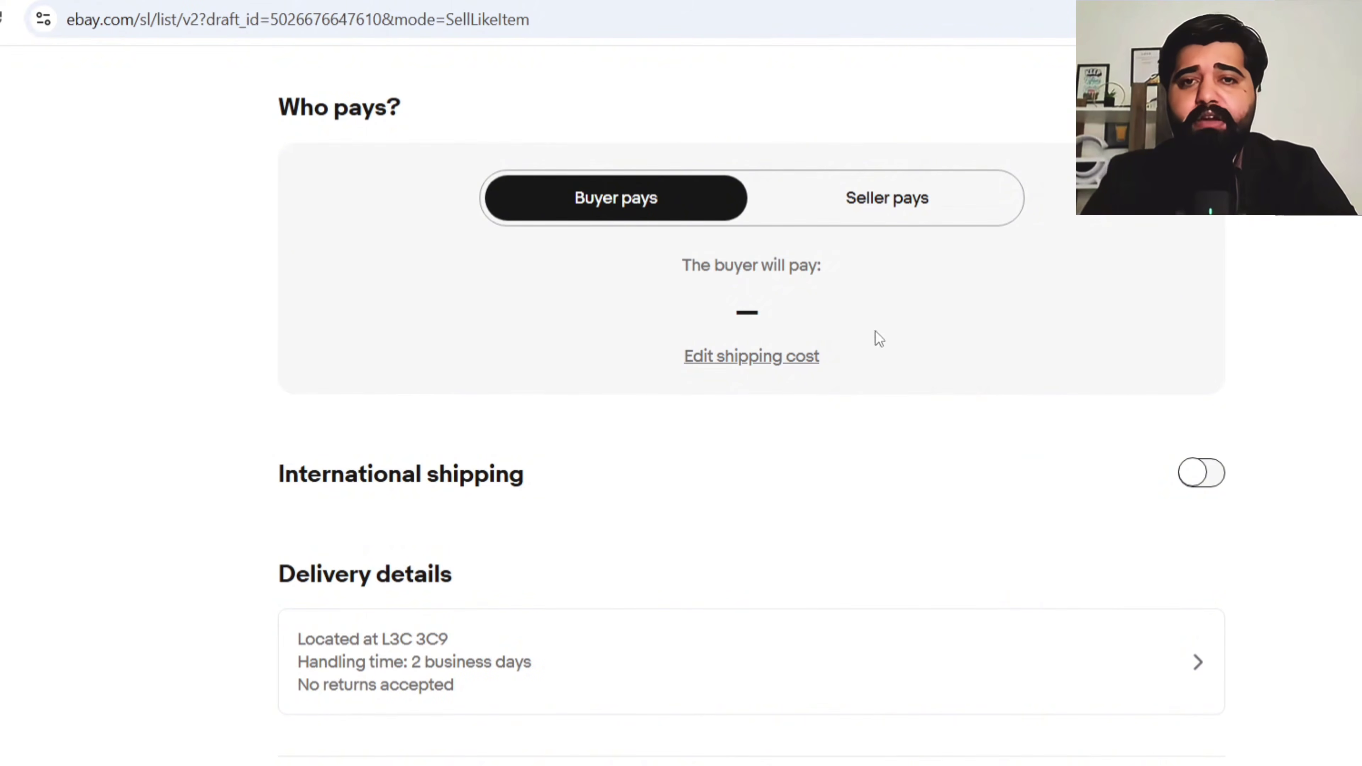
{"action": "scroll", "coordinate": [750, 375], "scroll_direction": "up", "scroll_amount": 5}
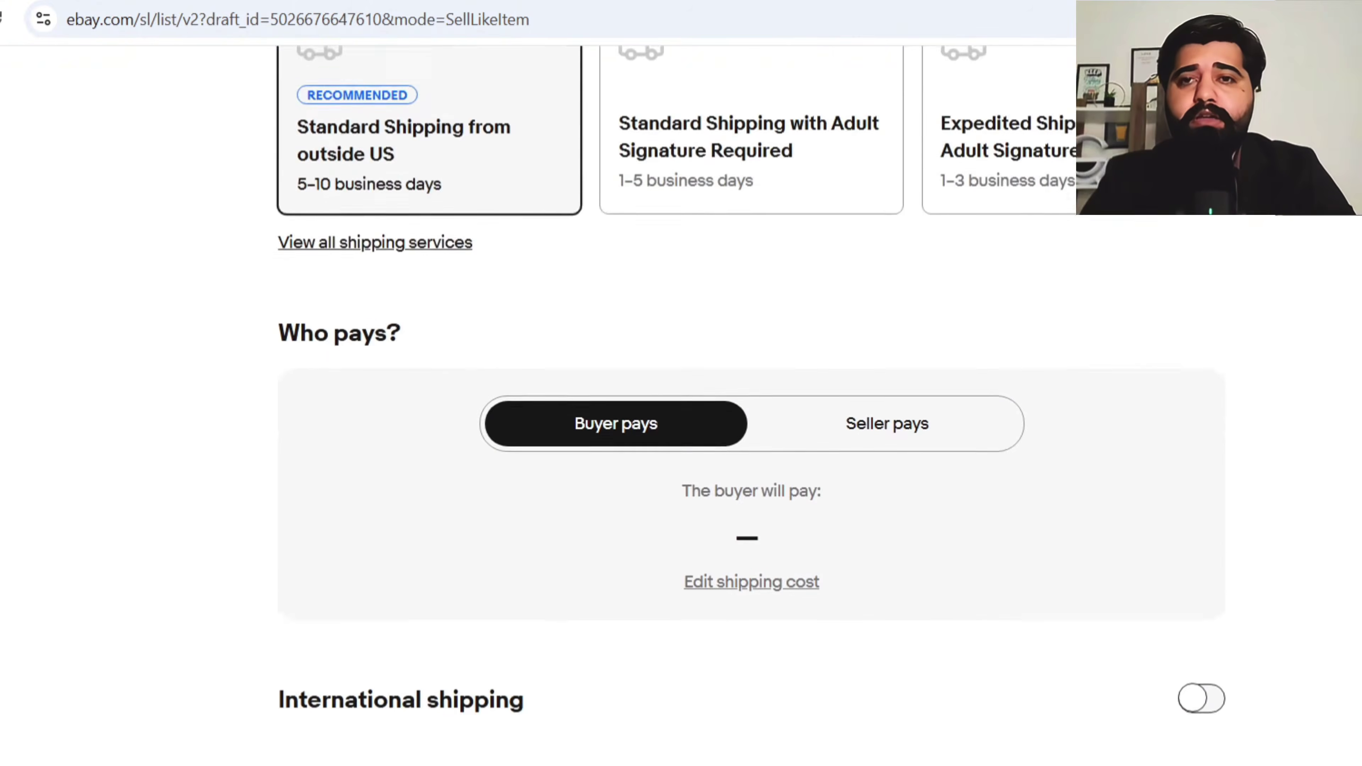
{"action": "scroll", "coordinate": [751, 375], "scroll_direction": "down", "scroll_amount": 2}
{"action": "scroll", "coordinate": [751, 375], "scroll_direction": "down", "scroll_amount": 1}
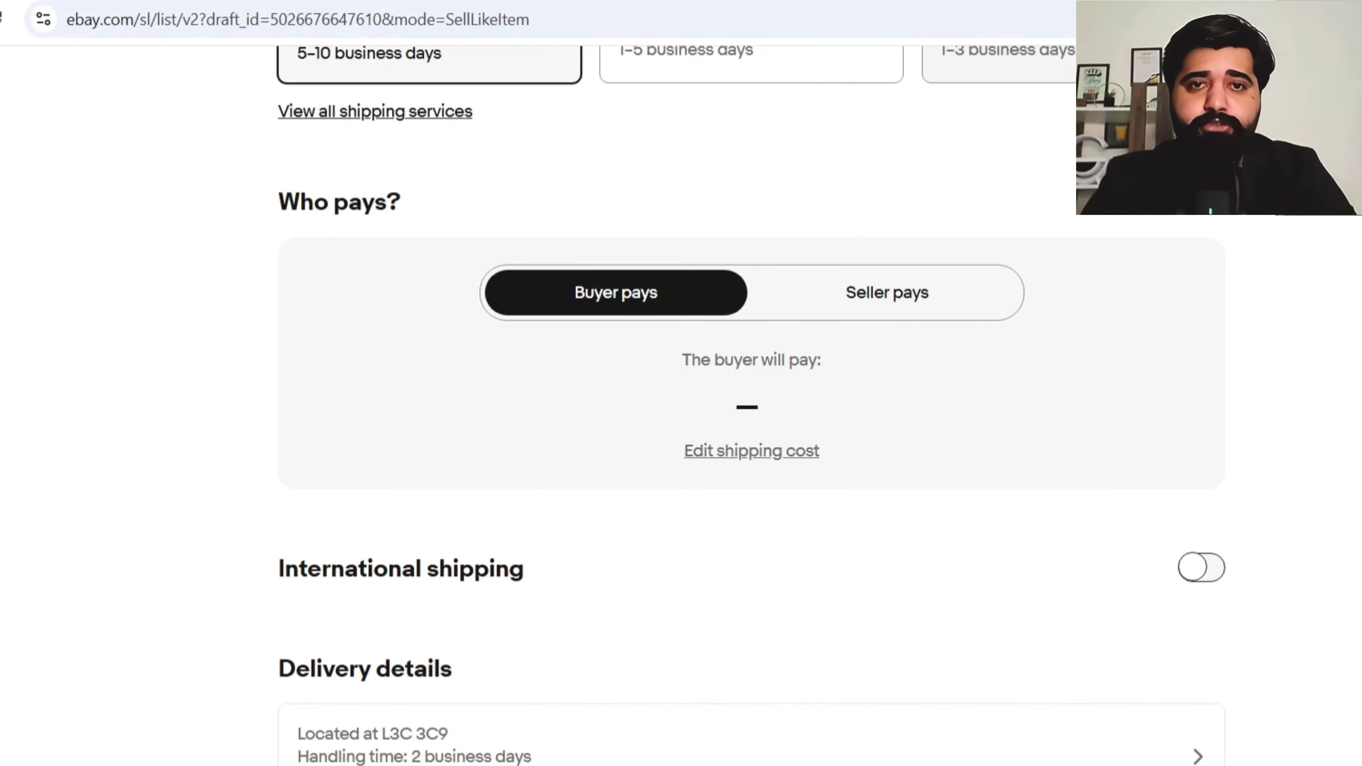
{"action": "left_click", "coordinate": [909, 301]}
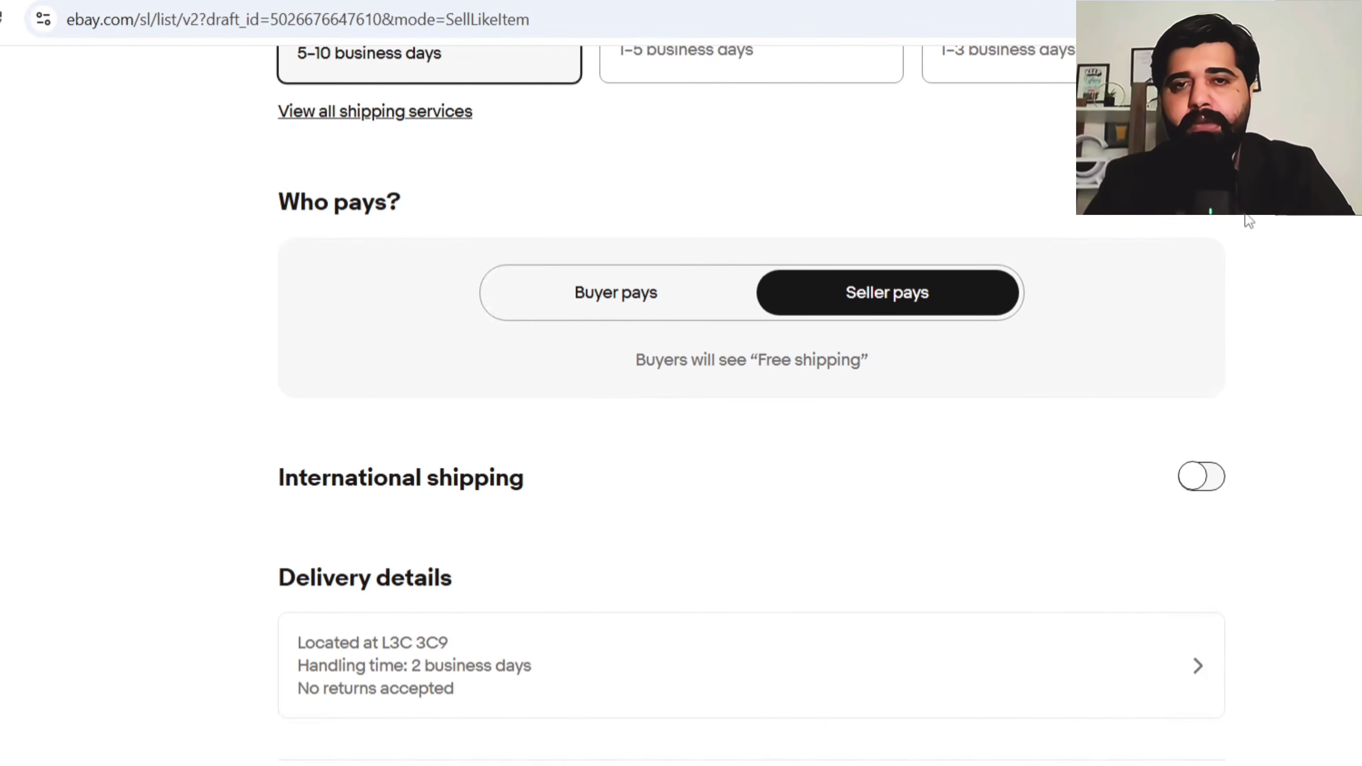
- Review the remaining delivery, promotion, preference and charity sections, and submit the balaclava draft for listing
{"action": "scroll", "coordinate": [1274, 279], "scroll_direction": "down", "scroll_amount": 4}
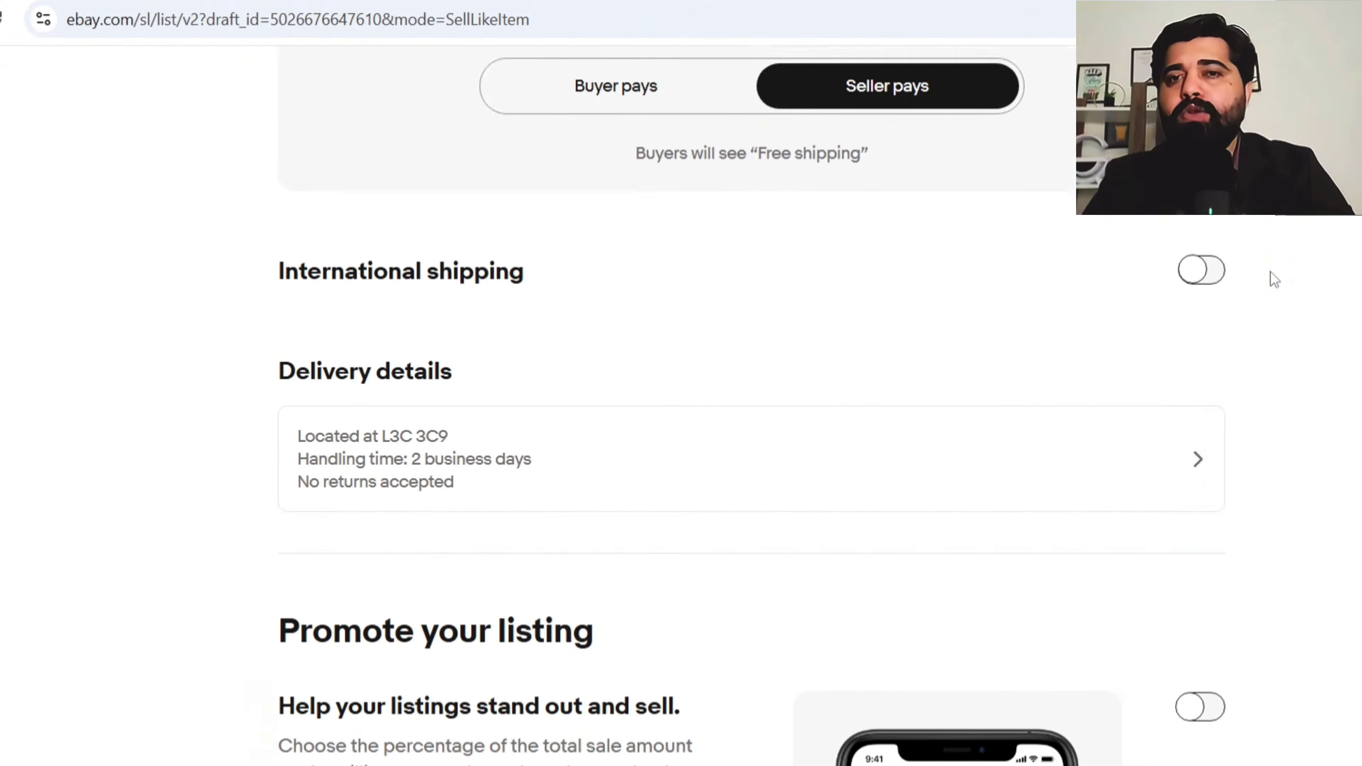
{"action": "scroll", "coordinate": [1275, 279], "scroll_direction": "up", "scroll_amount": 3}
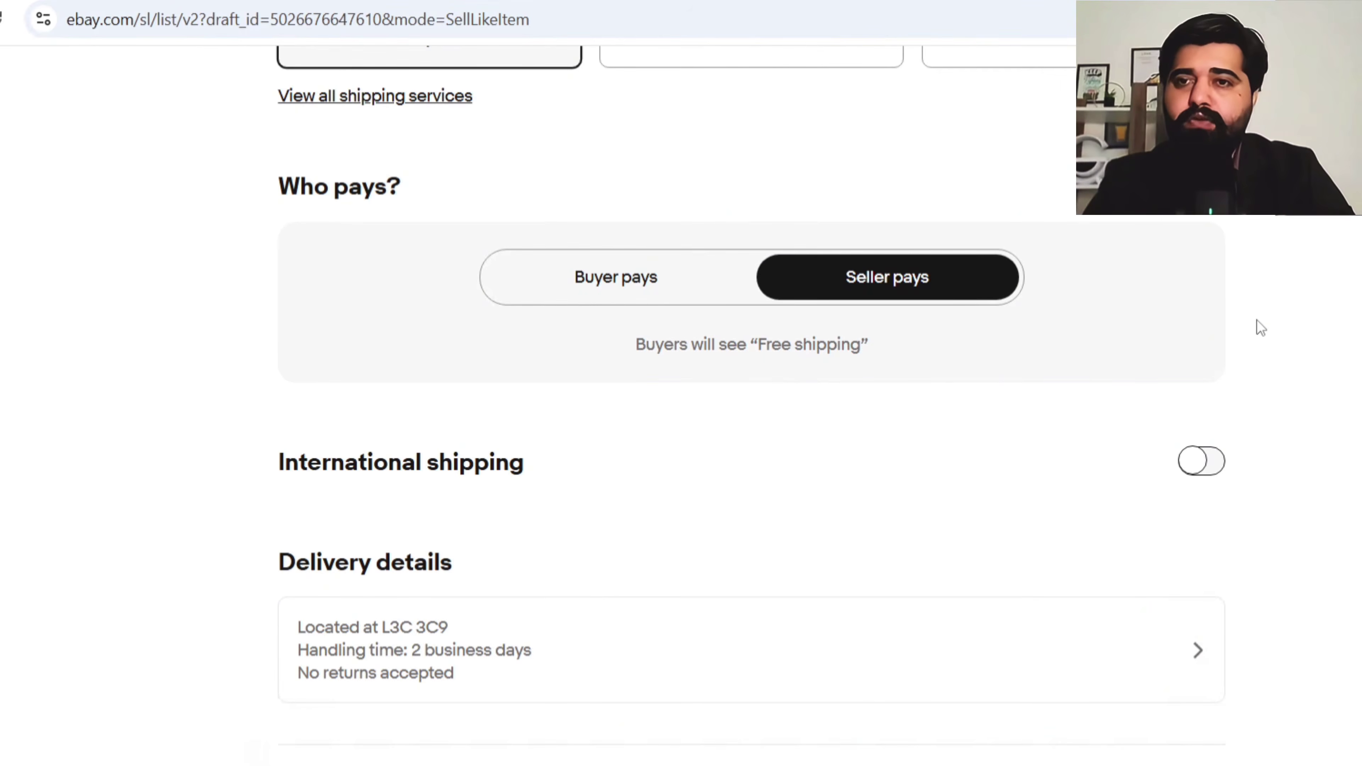
{"action": "scroll", "coordinate": [1260, 330], "scroll_direction": "down", "scroll_amount": 1}
{"action": "scroll", "coordinate": [1260, 332], "scroll_direction": "down", "scroll_amount": 2}
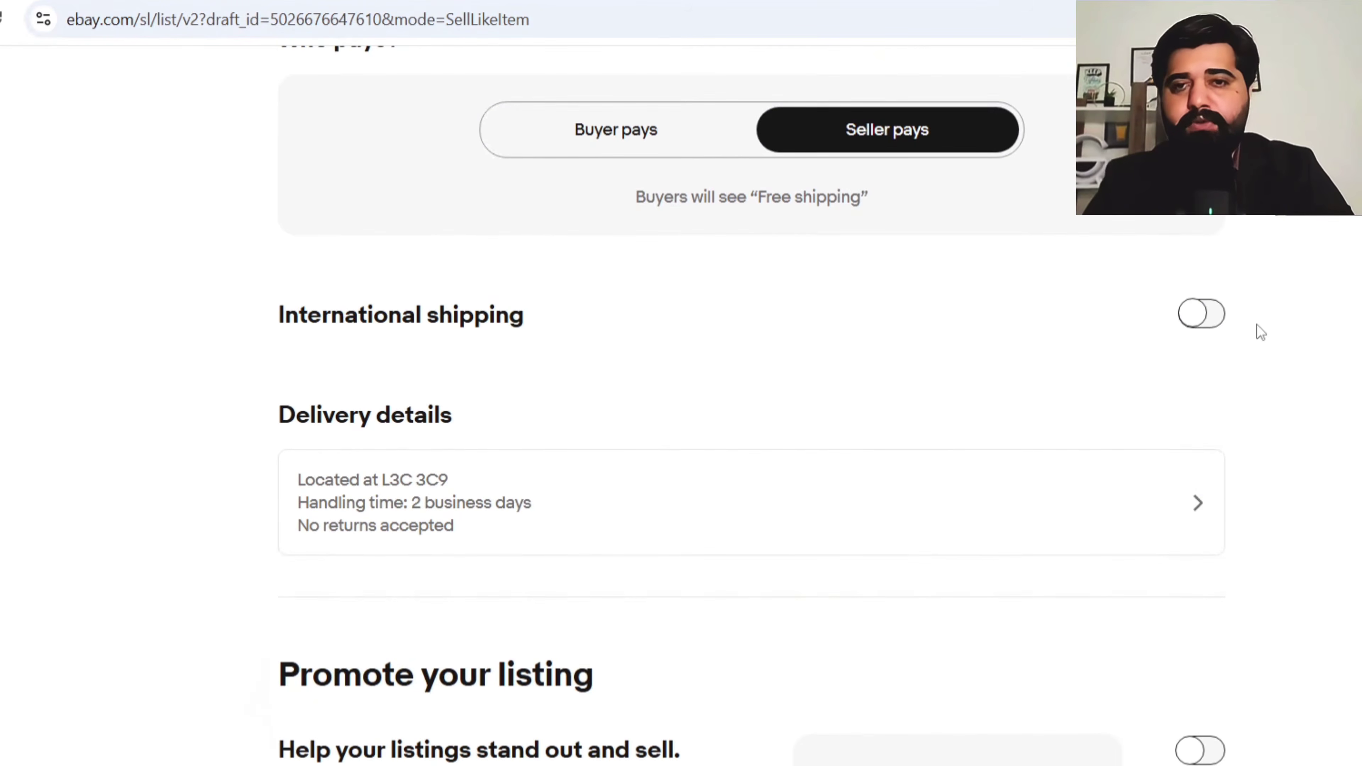
{"action": "scroll", "coordinate": [1260, 332], "scroll_direction": "down", "scroll_amount": 4}
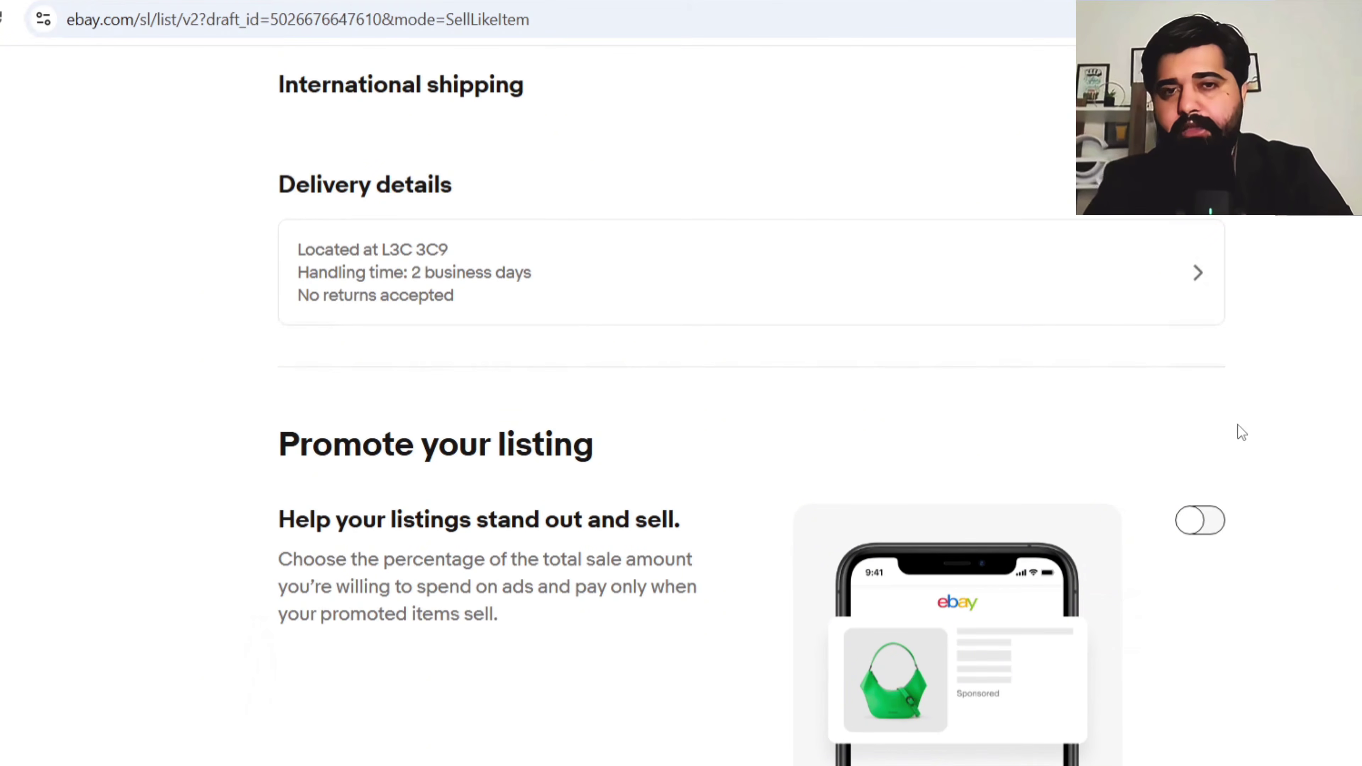
{"action": "right_click", "coordinate": [1303, 412]}
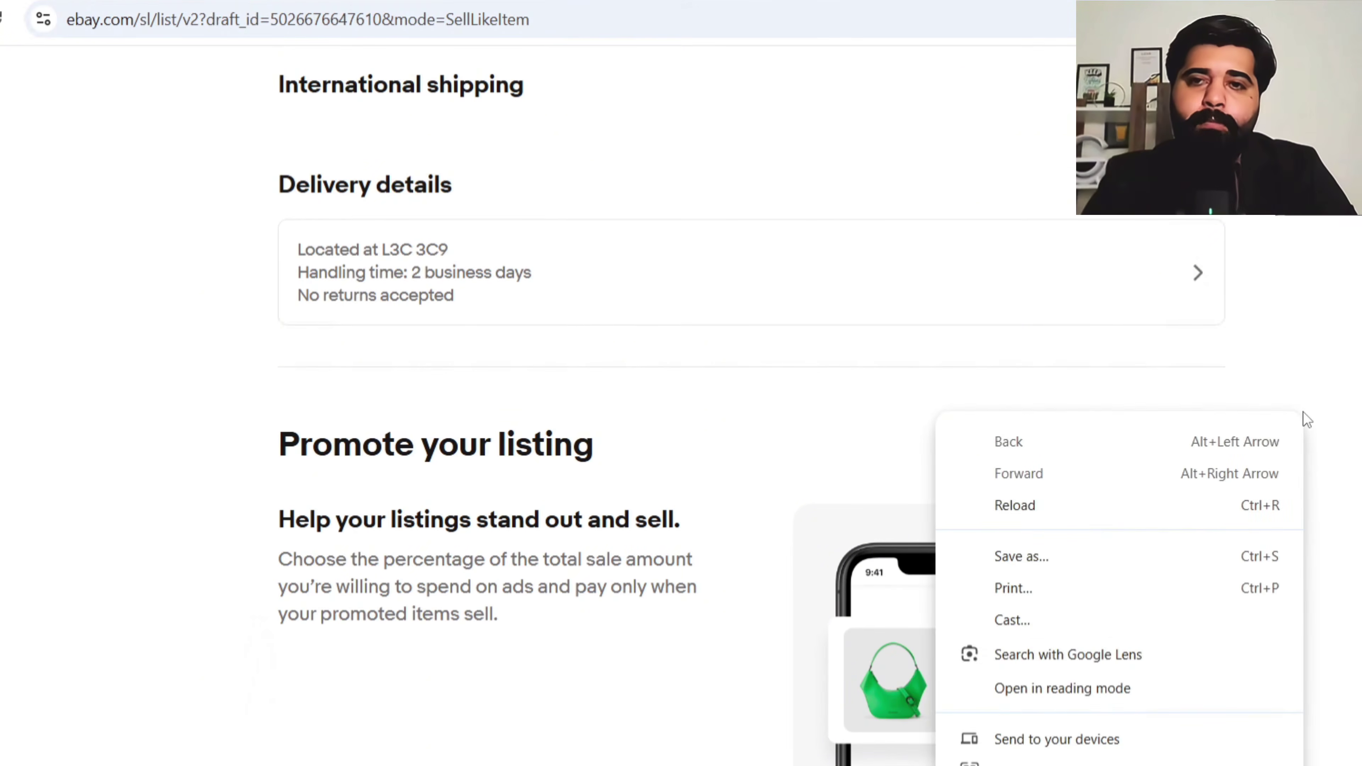
{"action": "left_click", "coordinate": [1347, 399]}
{"action": "scroll", "coordinate": [1347, 399], "scroll_direction": "down", "scroll_amount": 7}
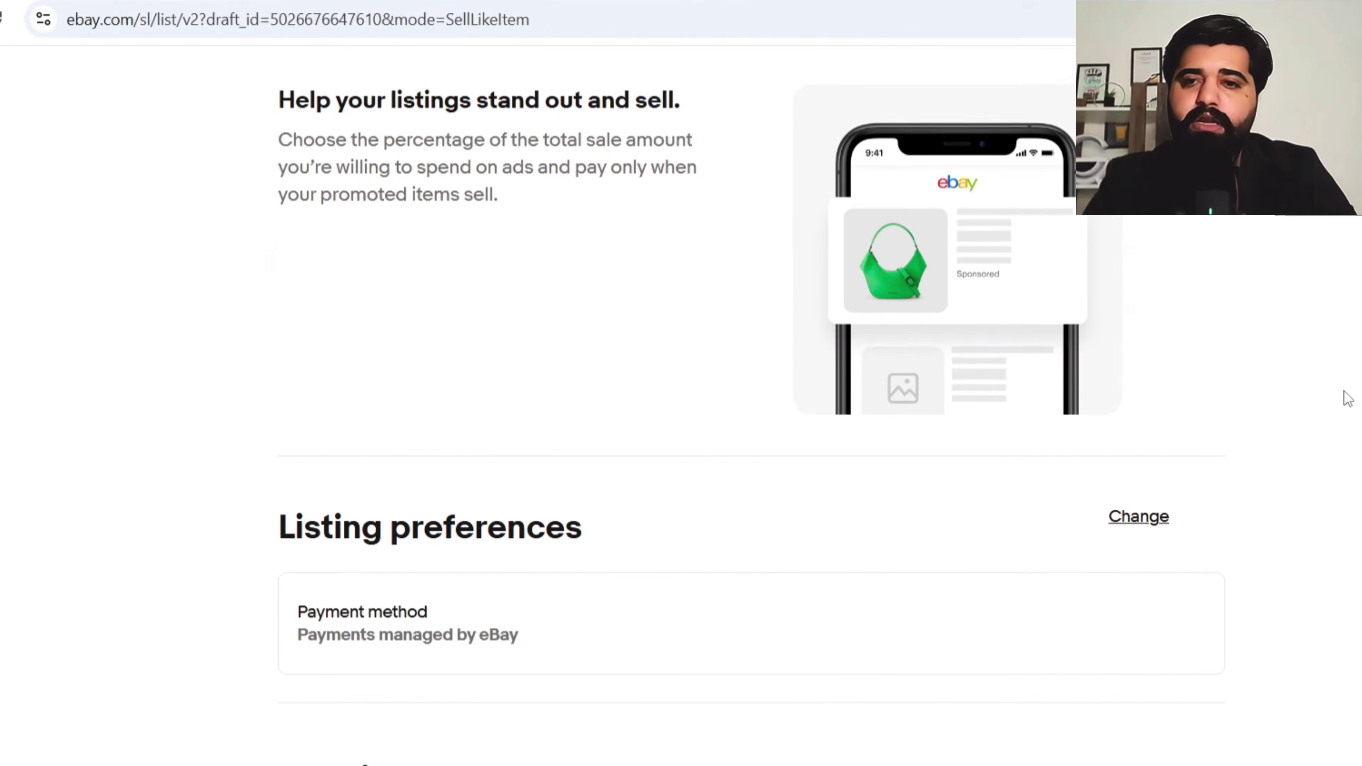
{"action": "scroll", "coordinate": [1347, 399], "scroll_direction": "down", "scroll_amount": 5}
{"action": "scroll", "coordinate": [1347, 400], "scroll_direction": "down", "scroll_amount": 8}
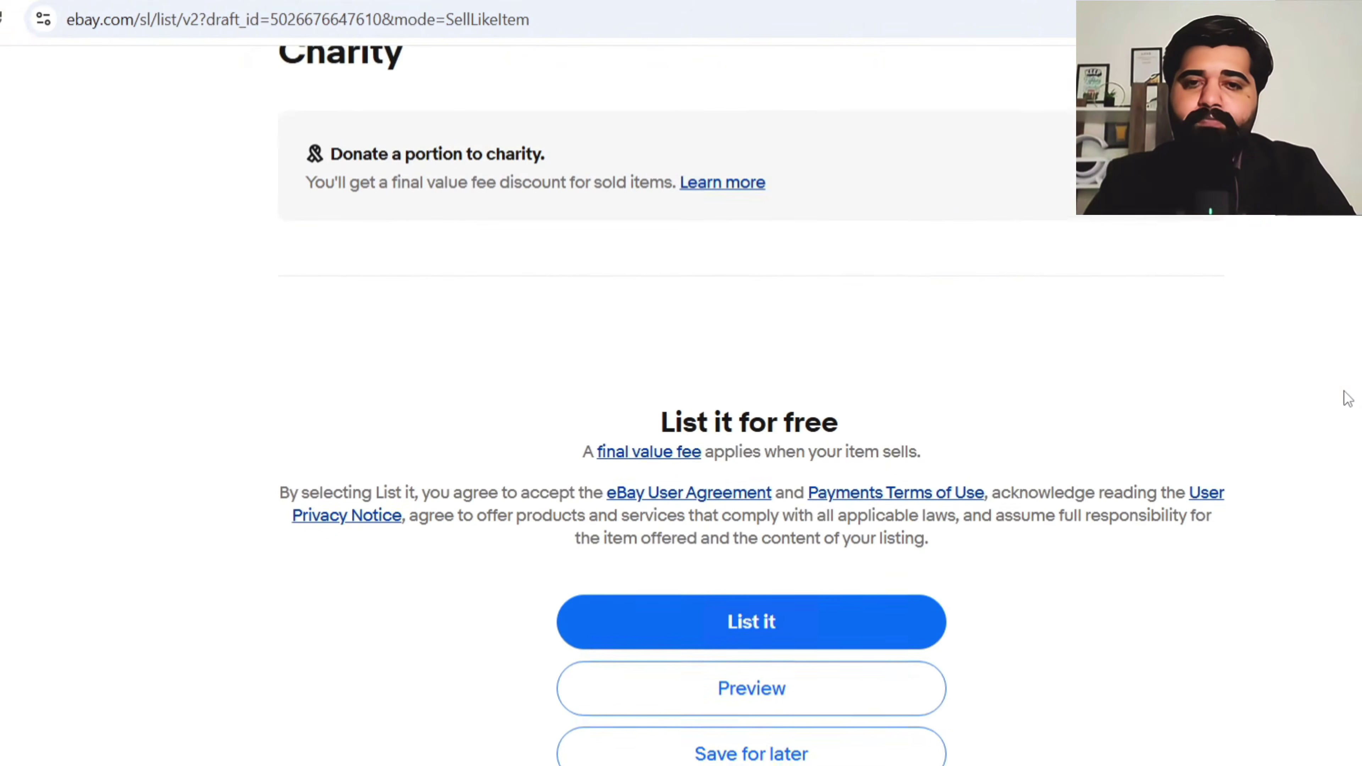
{"action": "left_click", "coordinate": [792, 616]}
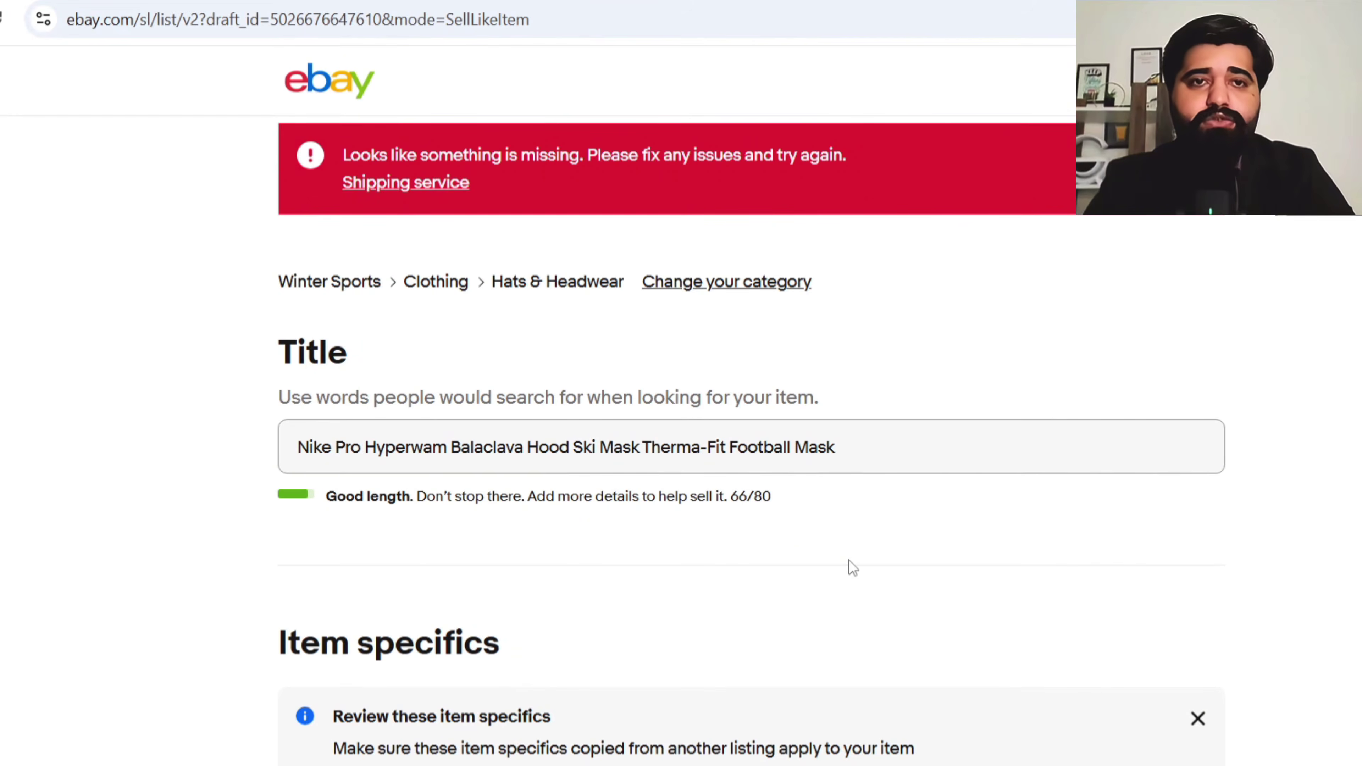
- Check the draft from the title through item specifics, photos, description, pricing and delivery for the missing shipping service information
{"action": "scroll", "coordinate": [850, 560], "scroll_direction": "down", "scroll_amount": 3}
{"action": "scroll", "coordinate": [849, 560], "scroll_direction": "up", "scroll_amount": 2}
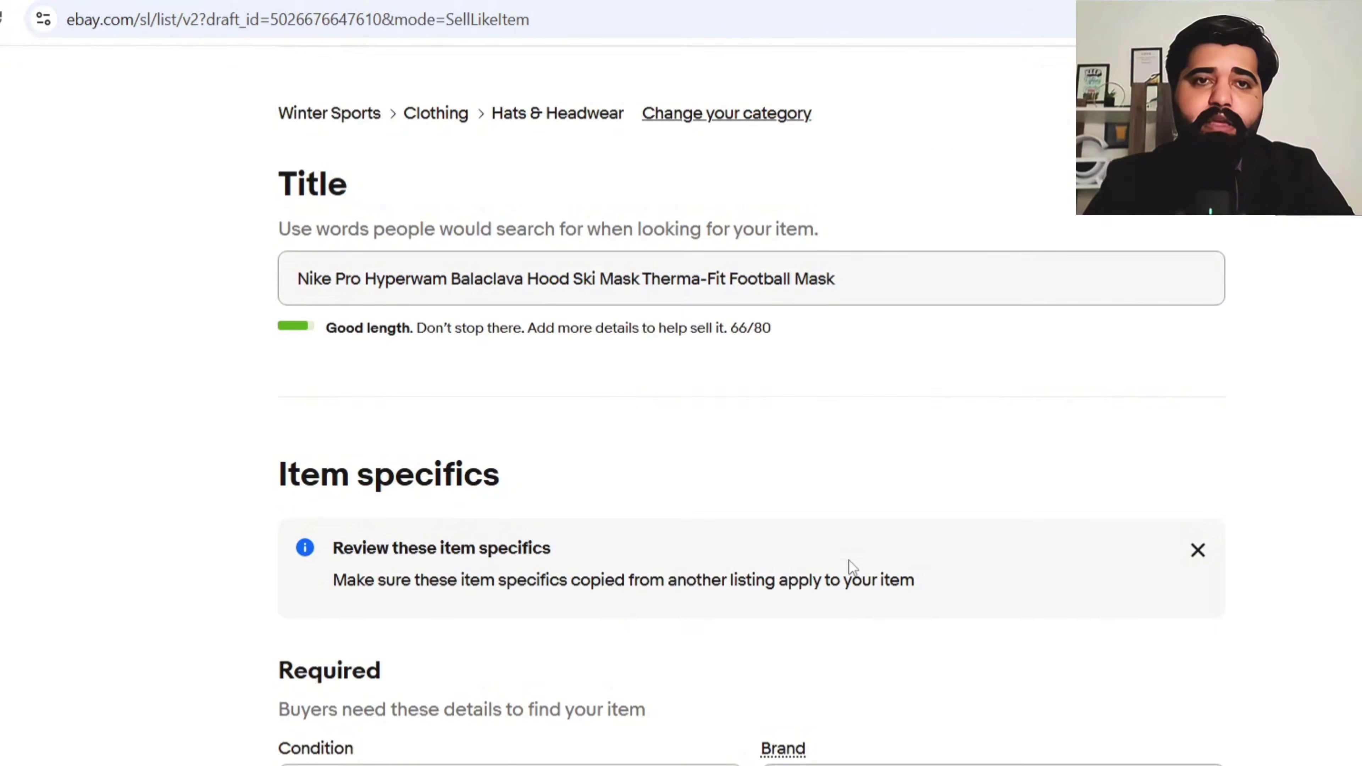
{"action": "scroll", "coordinate": [850, 560], "scroll_direction": "up", "scroll_amount": 3}
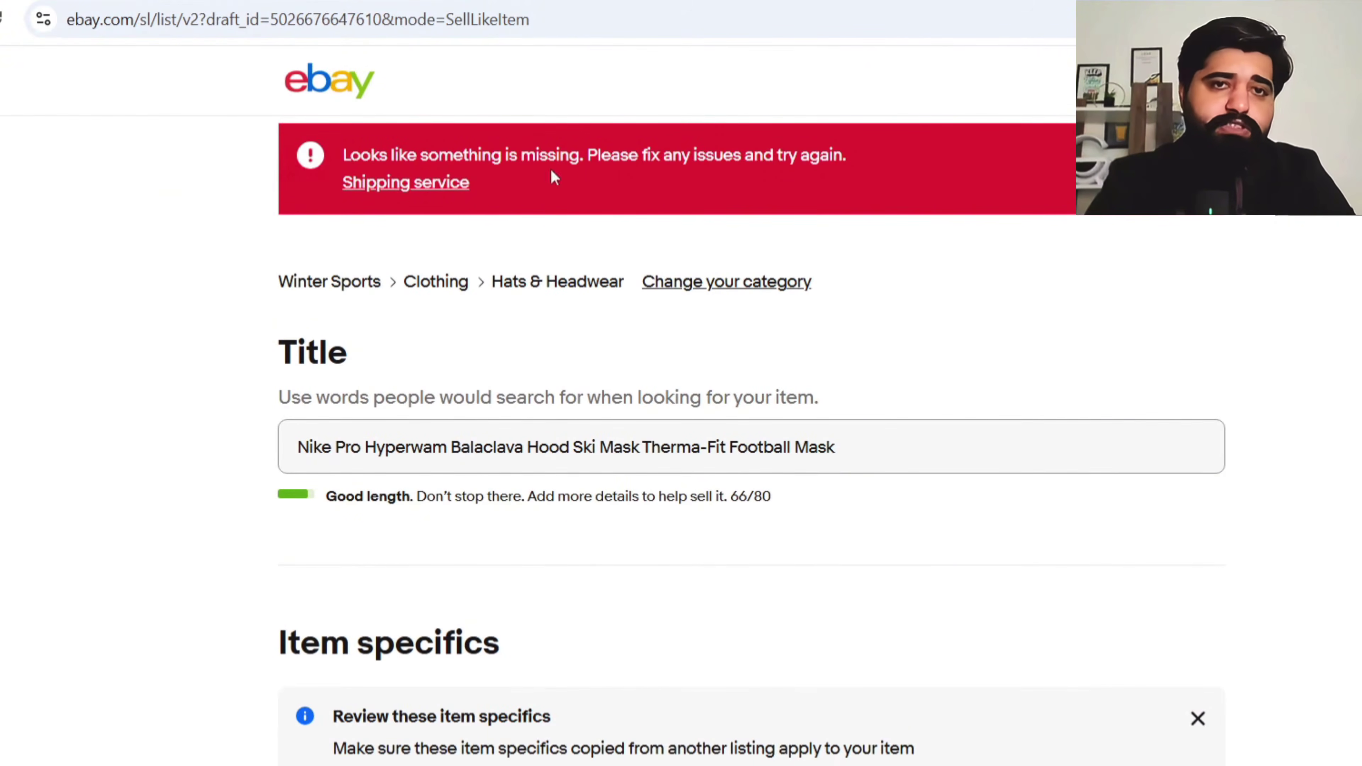
{"action": "scroll", "coordinate": [524, 633], "scroll_direction": "down", "scroll_amount": 5}
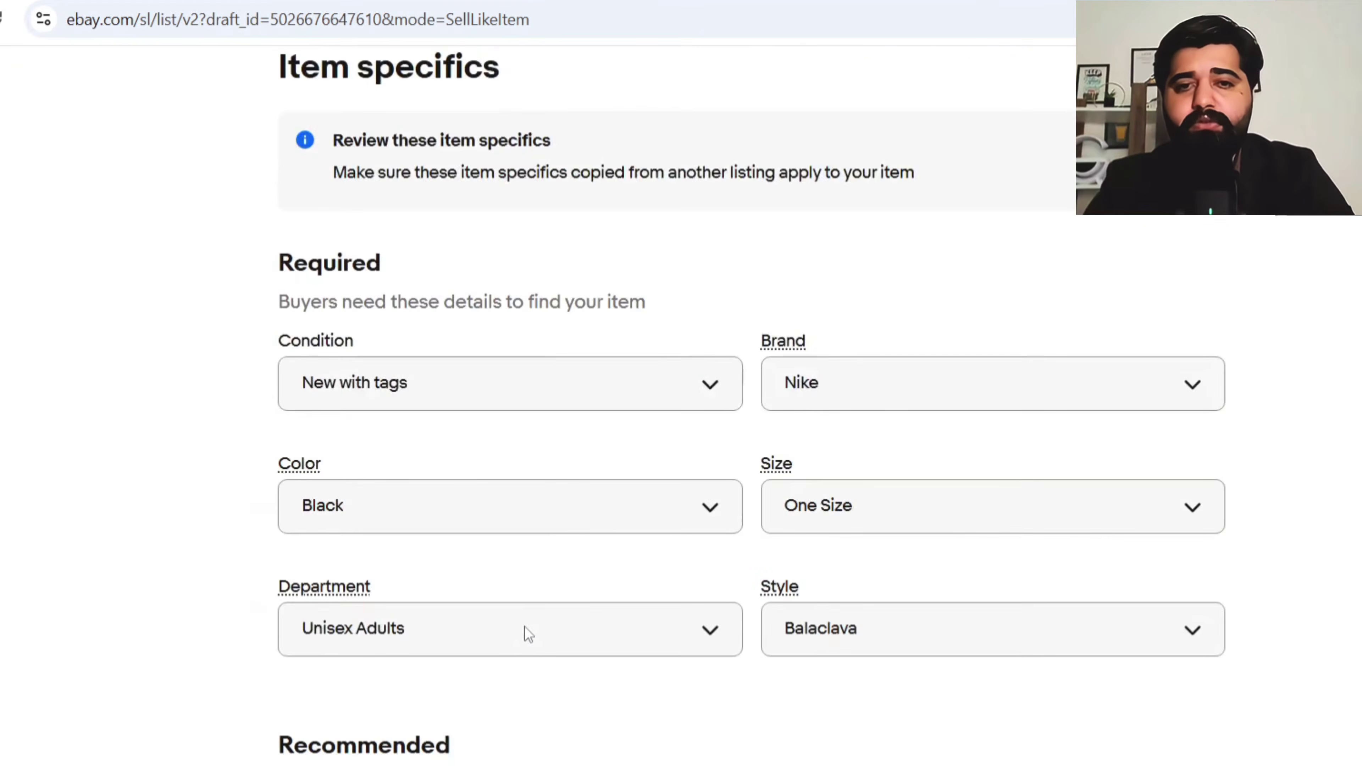
{"action": "scroll", "coordinate": [528, 635], "scroll_direction": "down", "scroll_amount": 8}
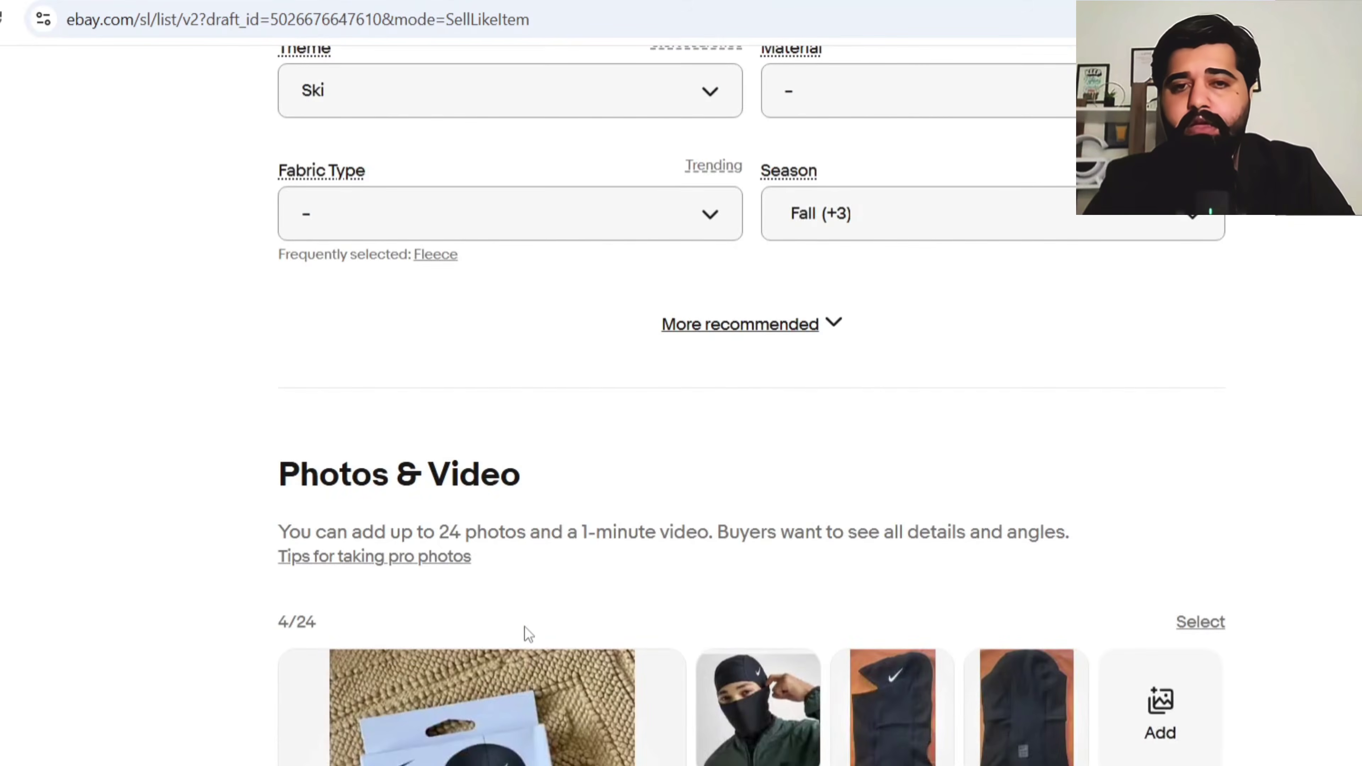
{"action": "scroll", "coordinate": [528, 634], "scroll_direction": "down", "scroll_amount": 10}
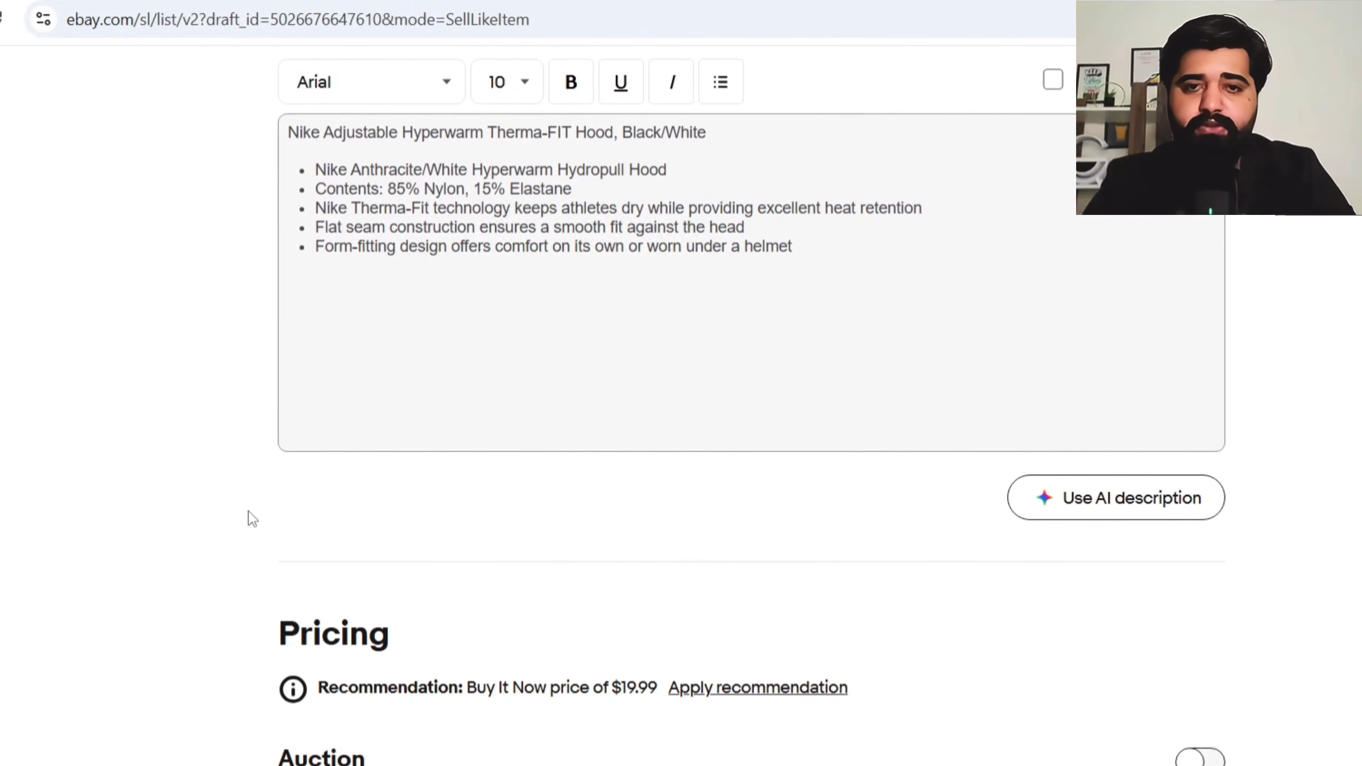
{"action": "scroll", "coordinate": [248, 513], "scroll_direction": "down", "scroll_amount": 6}
{"action": "scroll", "coordinate": [247, 511], "scroll_direction": "down", "scroll_amount": 8}
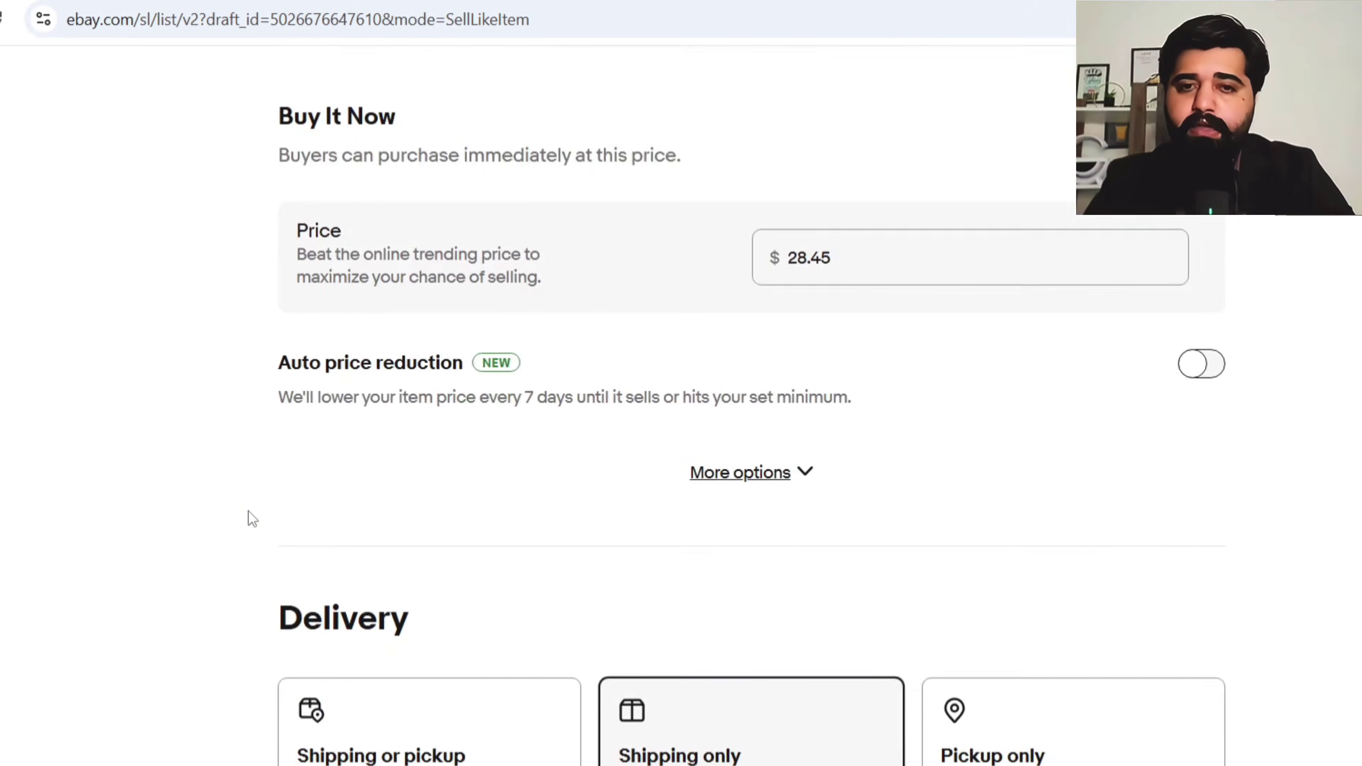
{"action": "scroll", "coordinate": [247, 511], "scroll_direction": "down", "scroll_amount": 5}
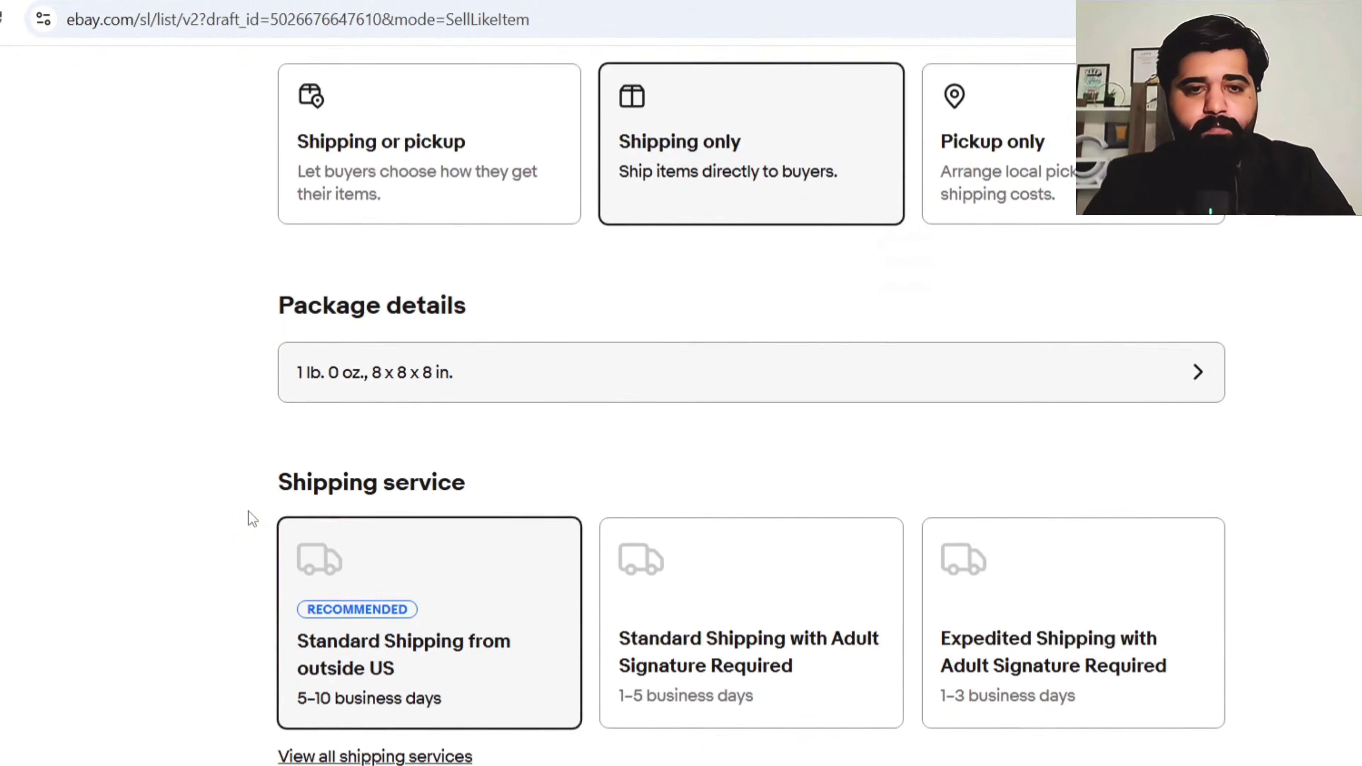
{"action": "scroll", "coordinate": [248, 511], "scroll_direction": "down", "scroll_amount": 4}
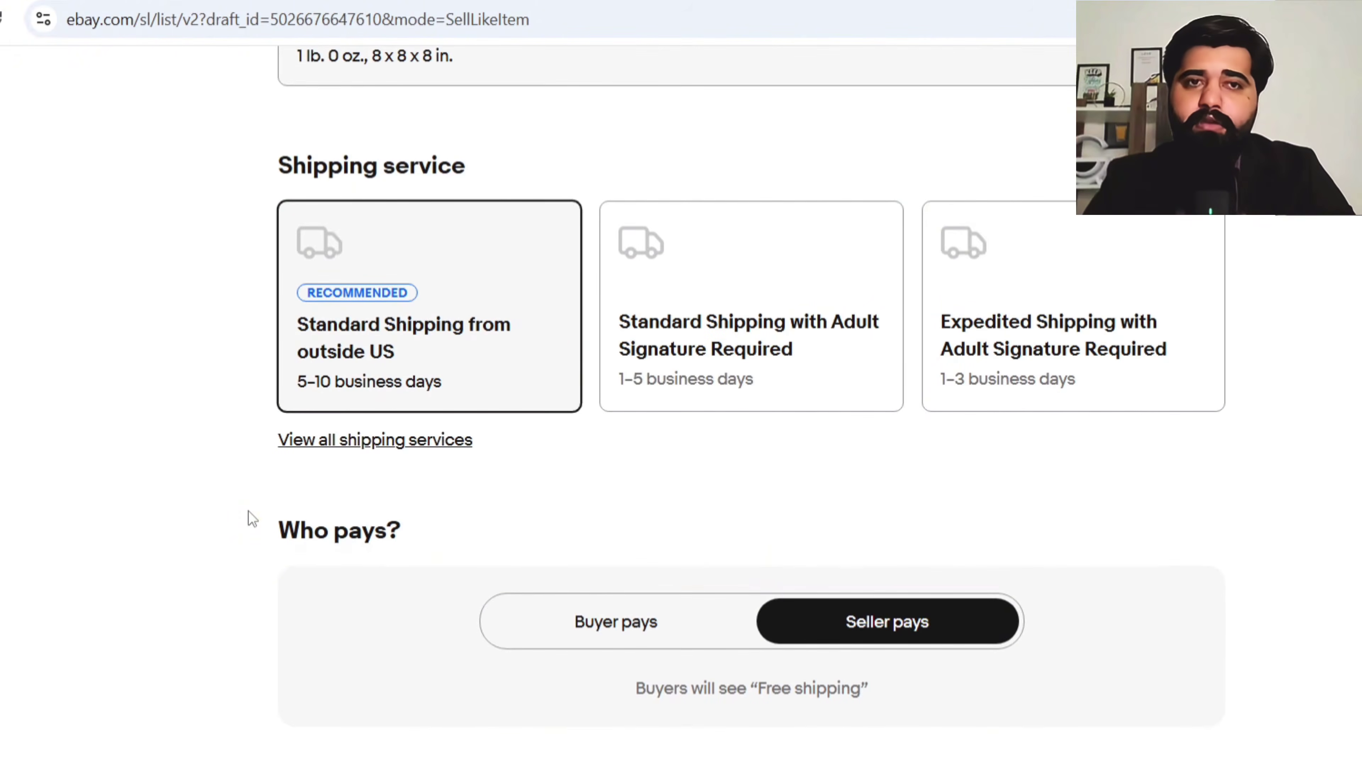
{"action": "scroll", "coordinate": [248, 510], "scroll_direction": "down", "scroll_amount": 5}
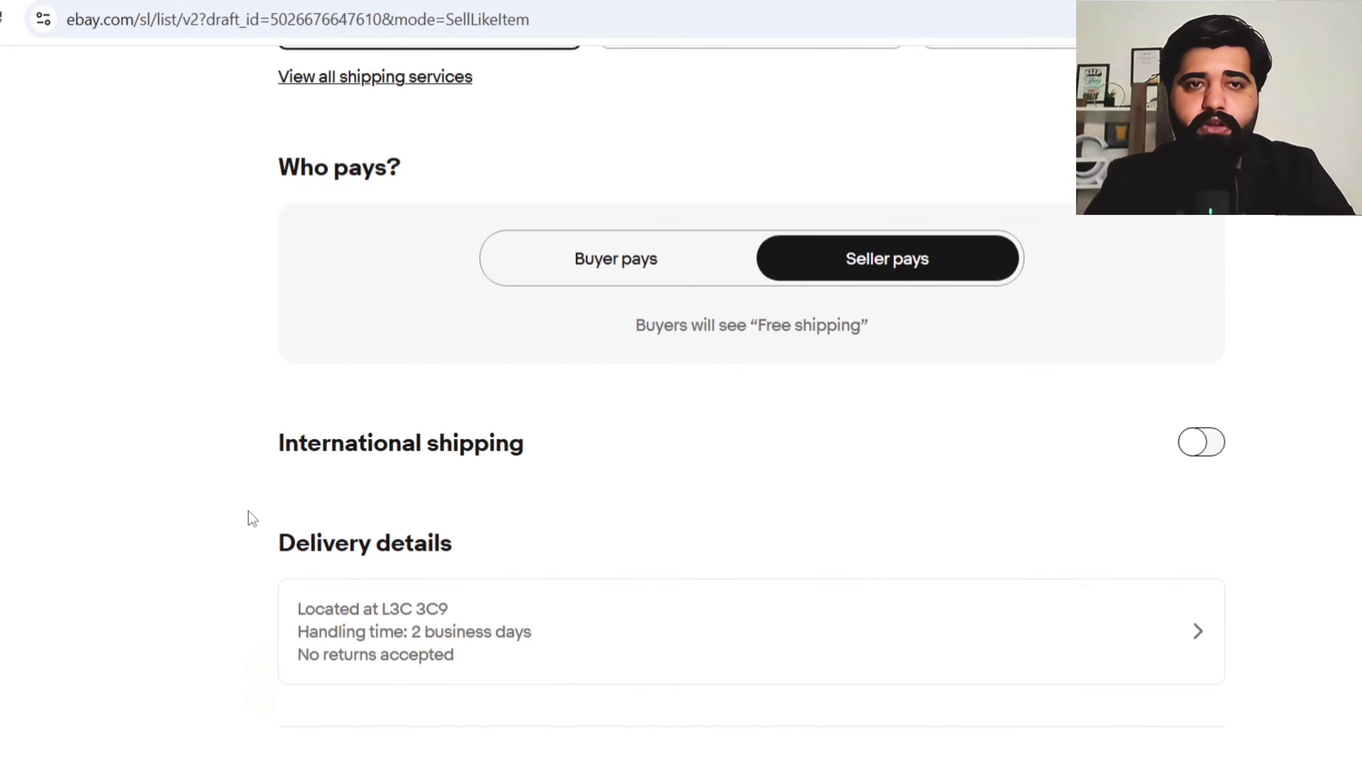
{"action": "scroll", "coordinate": [248, 510], "scroll_direction": "up", "scroll_amount": 3}
{"action": "scroll", "coordinate": [248, 511], "scroll_direction": "up", "scroll_amount": 4}
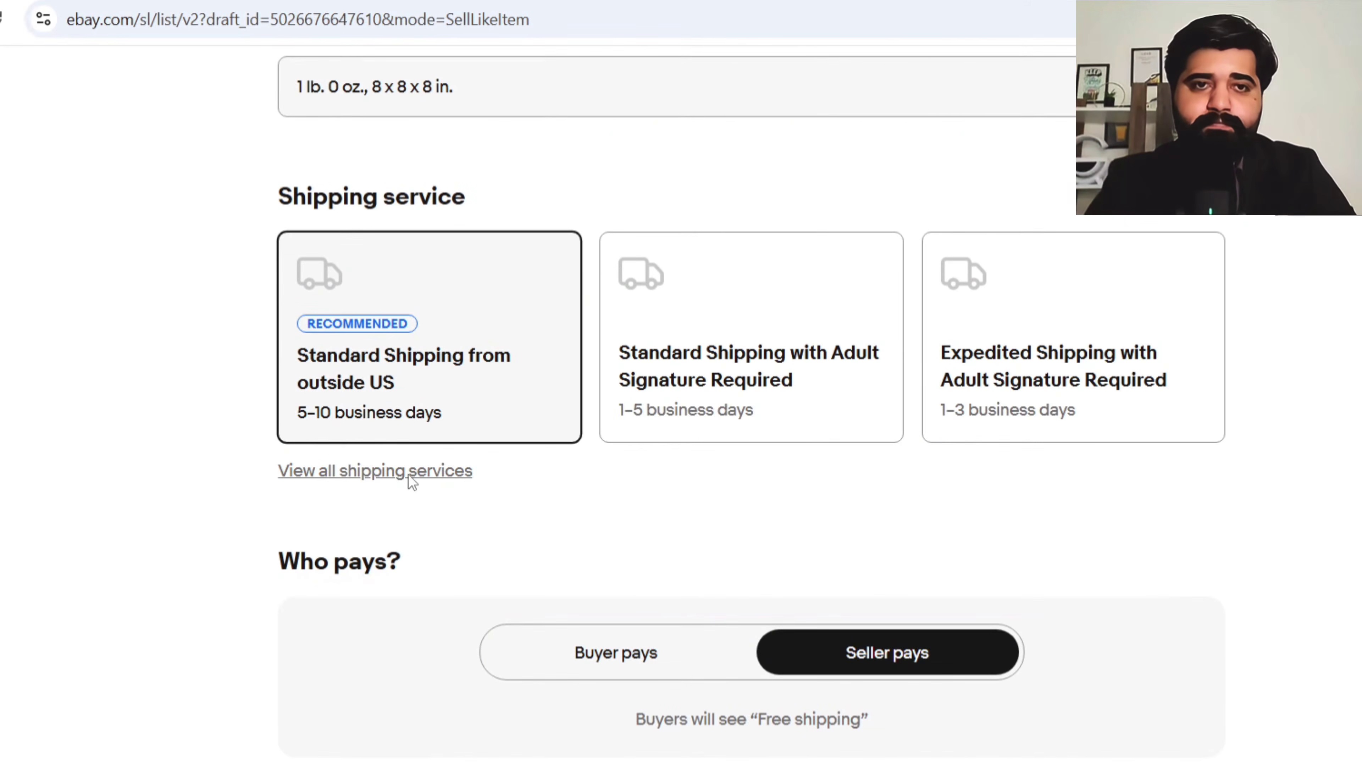
- Go through the end of the draft and switch to the Seller Onboarding page for confirming account details
{"action": "scroll", "coordinate": [1213, 557], "scroll_direction": "down", "scroll_amount": 15}
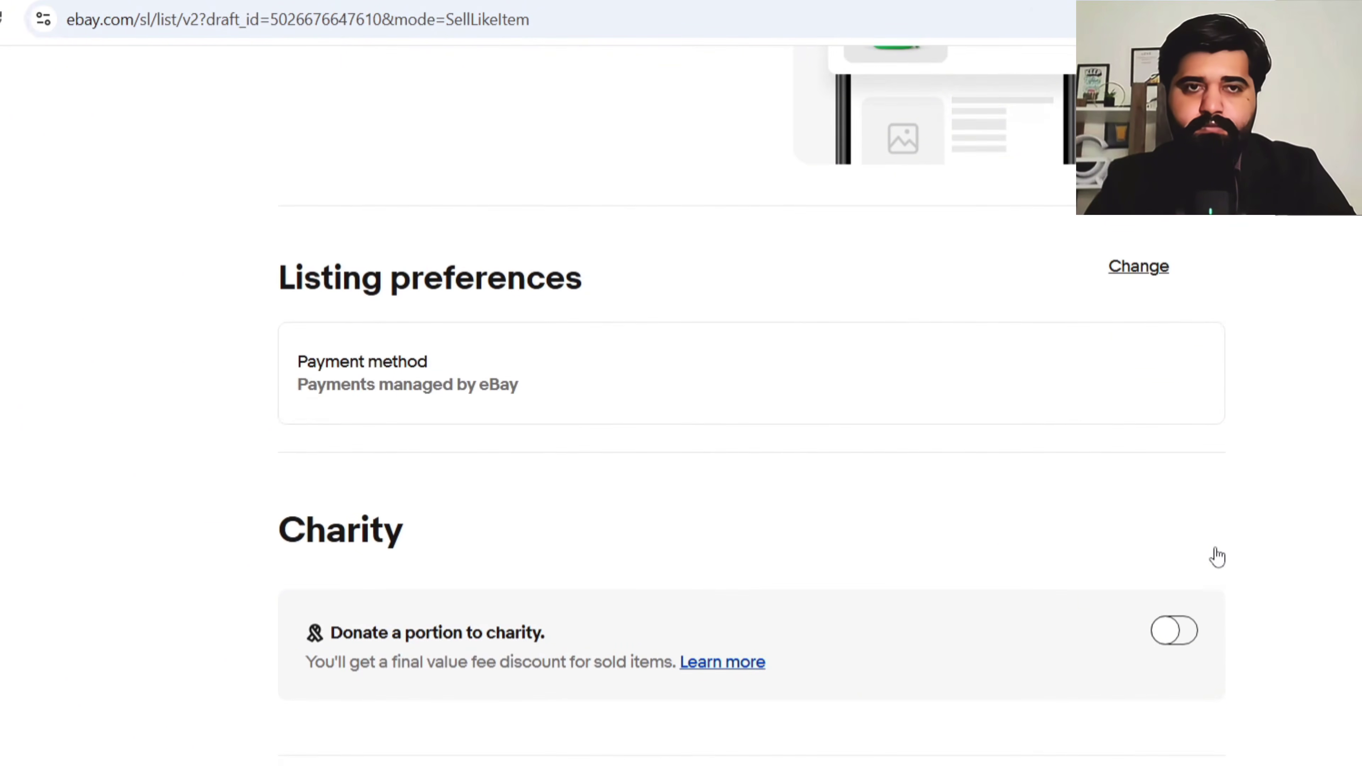
{"action": "scroll", "coordinate": [1216, 554], "scroll_direction": "down", "scroll_amount": 5}
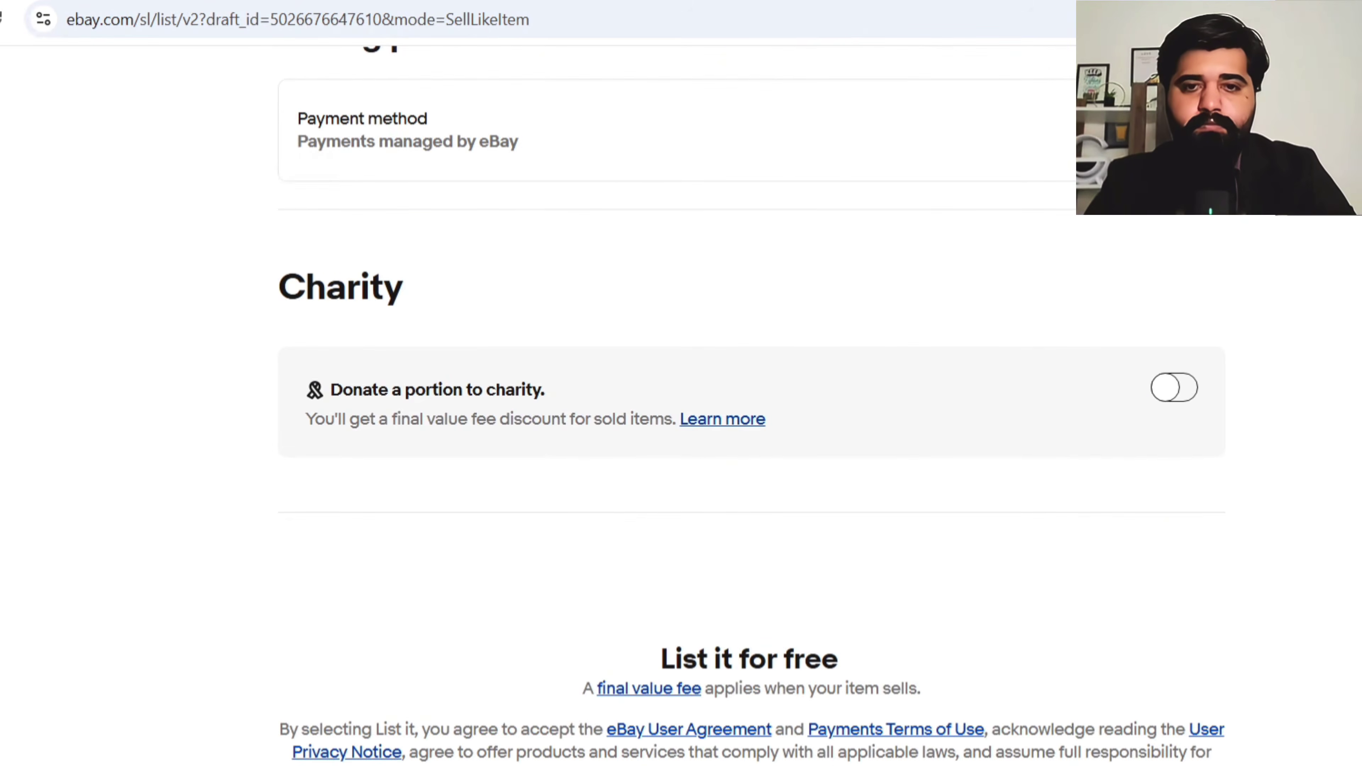
{"action": "scroll", "coordinate": [751, 483], "scroll_direction": "down", "scroll_amount": 2}
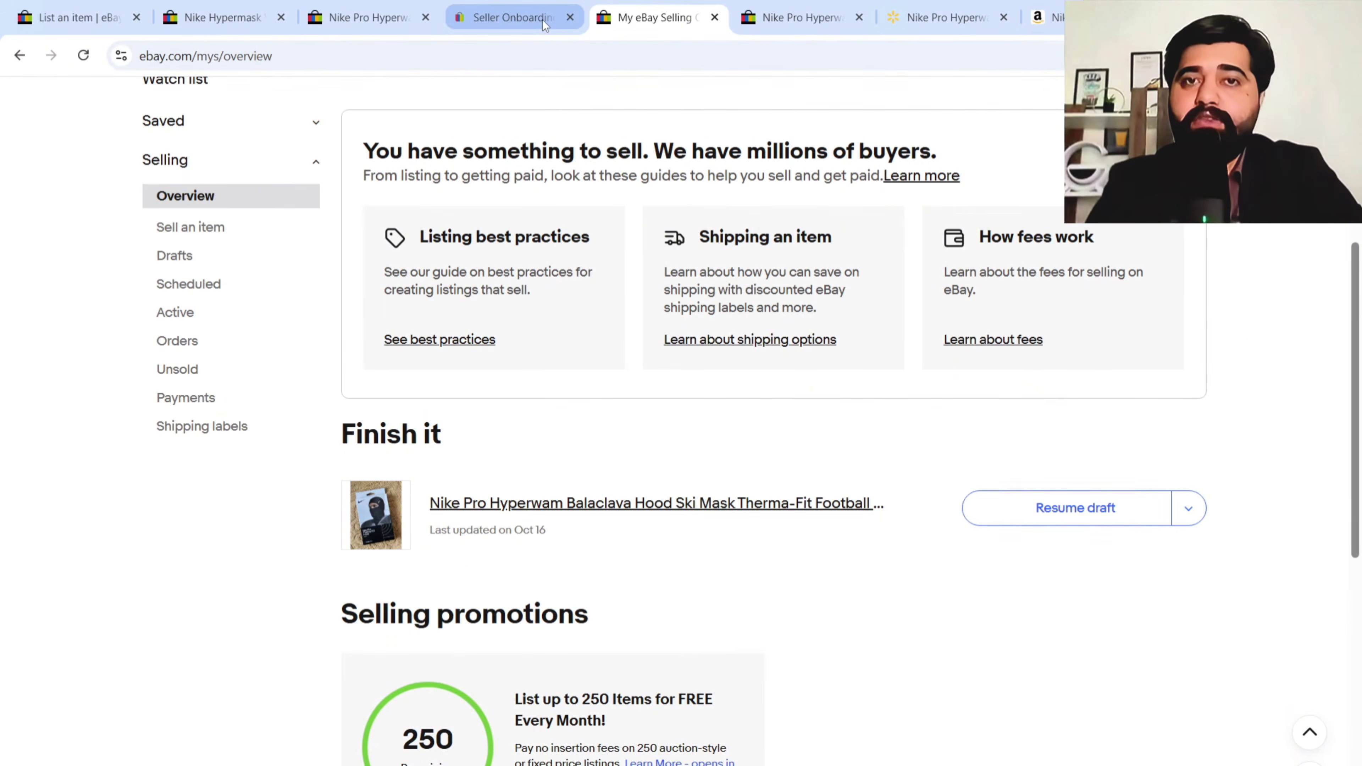
{"action": "left_click", "coordinate": [506, 20]}
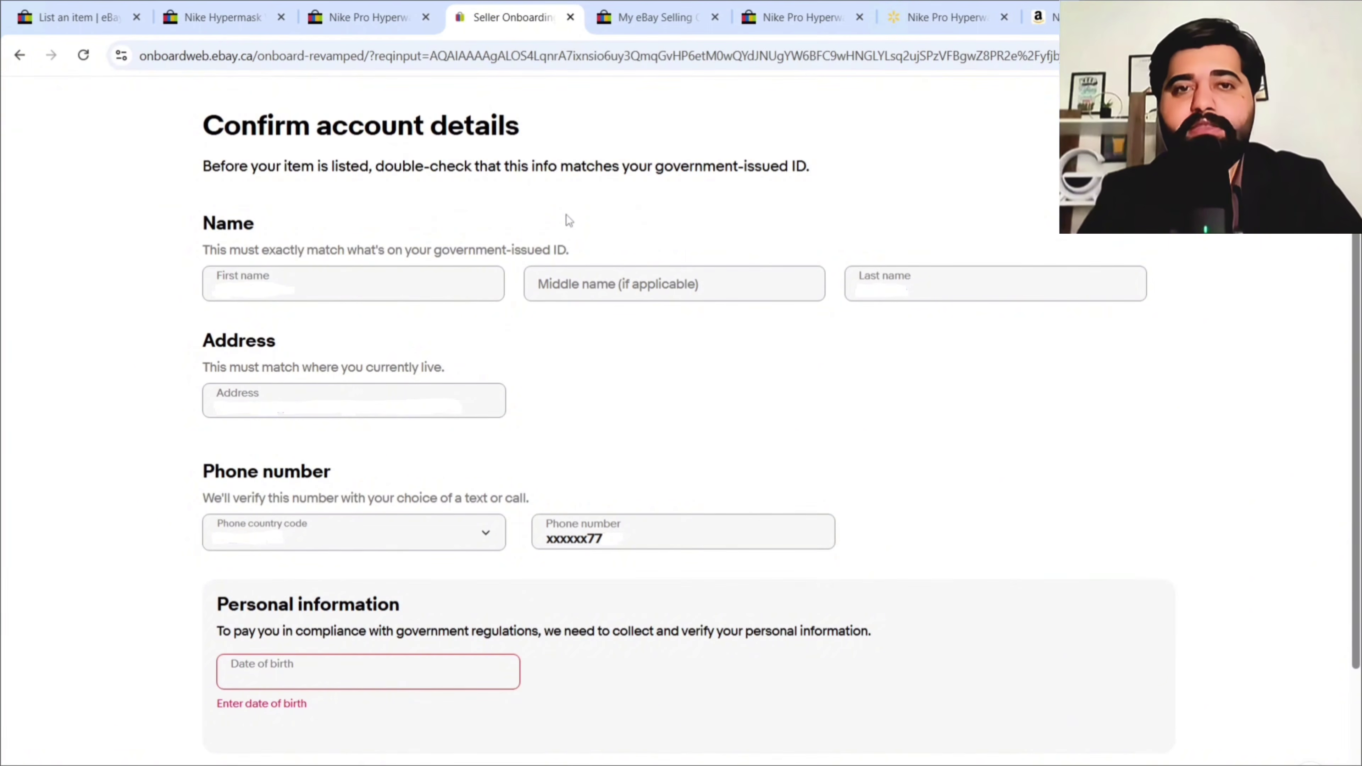